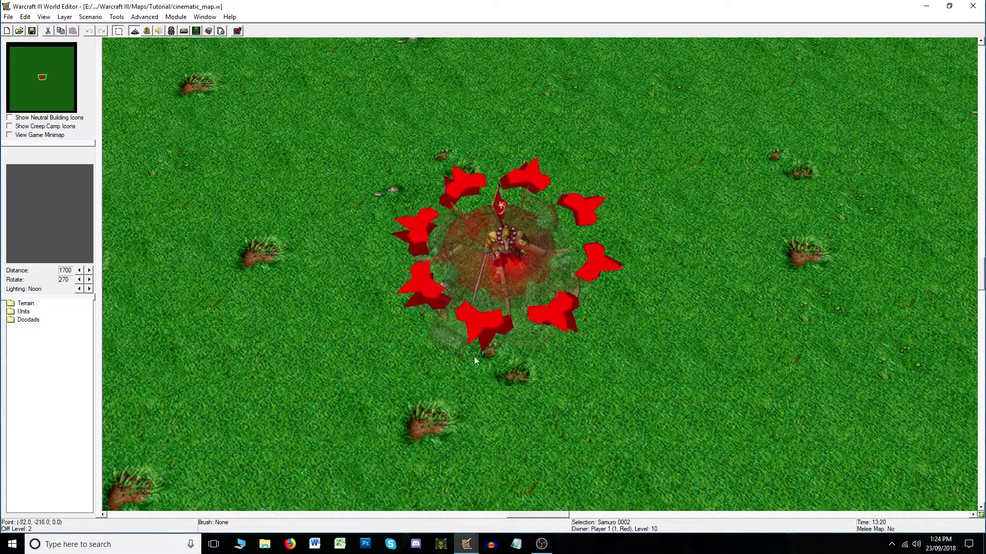
- Delete all eight Melee Game actions from the Melee Initialization trigger, keeping its map initialization event
click(146, 31)
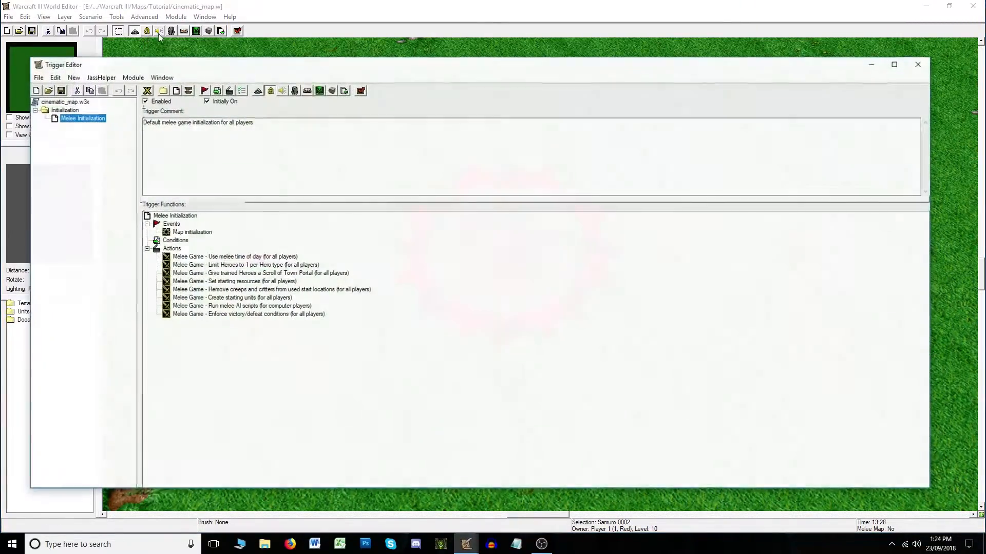
click(253, 258)
shift+click(266, 315)
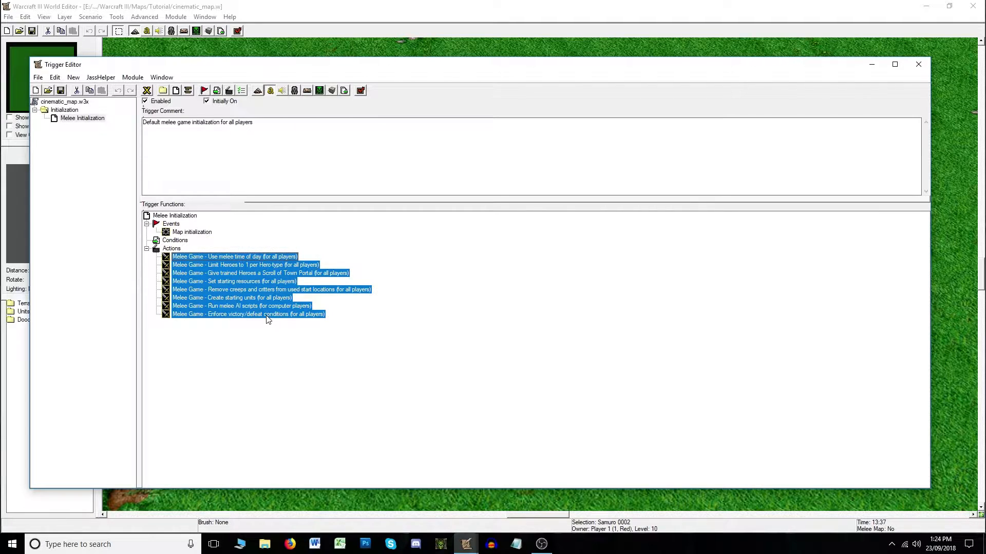
key(Delete)
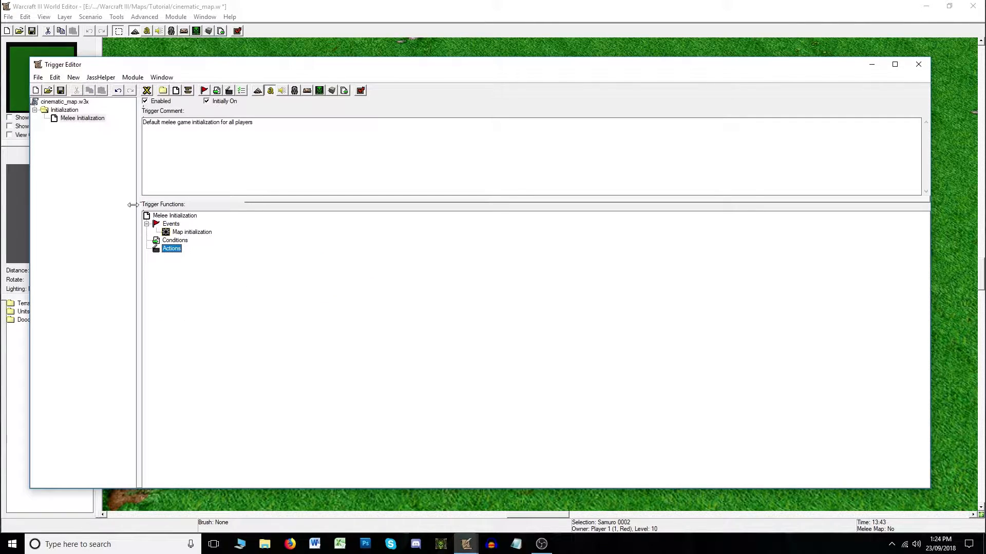
- Create a new trigger named Cinematic in the Initialization category
click(175, 91)
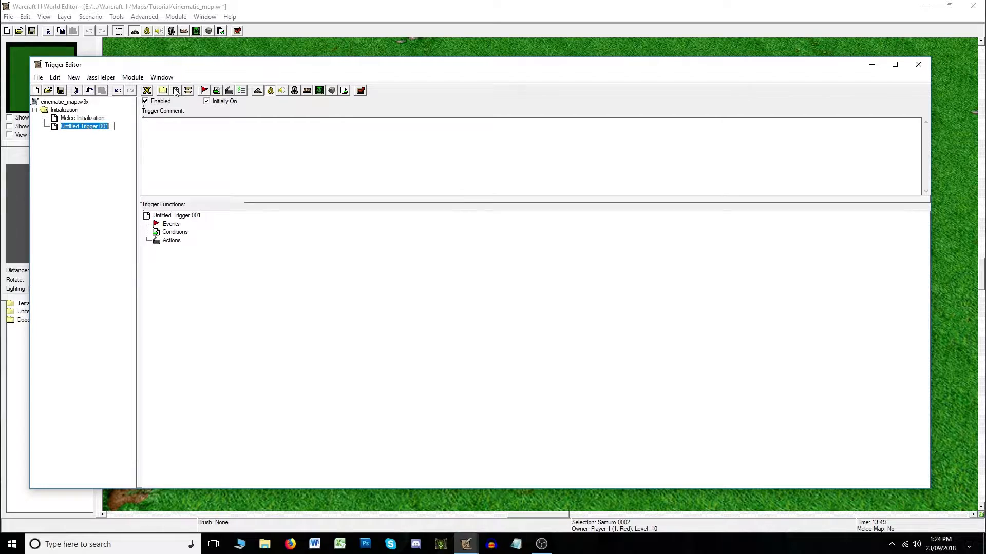
text(Cinematic)
key(Return)
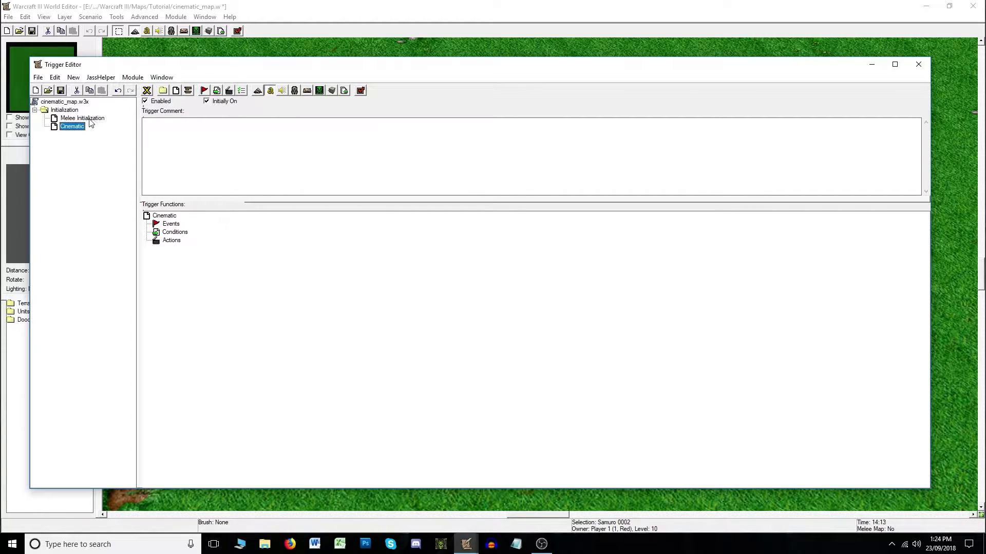
- Paint a rectangular patch of Rock (Unbuildable) texture on the grass just below the Samuro hero on the map
click(157, 53)
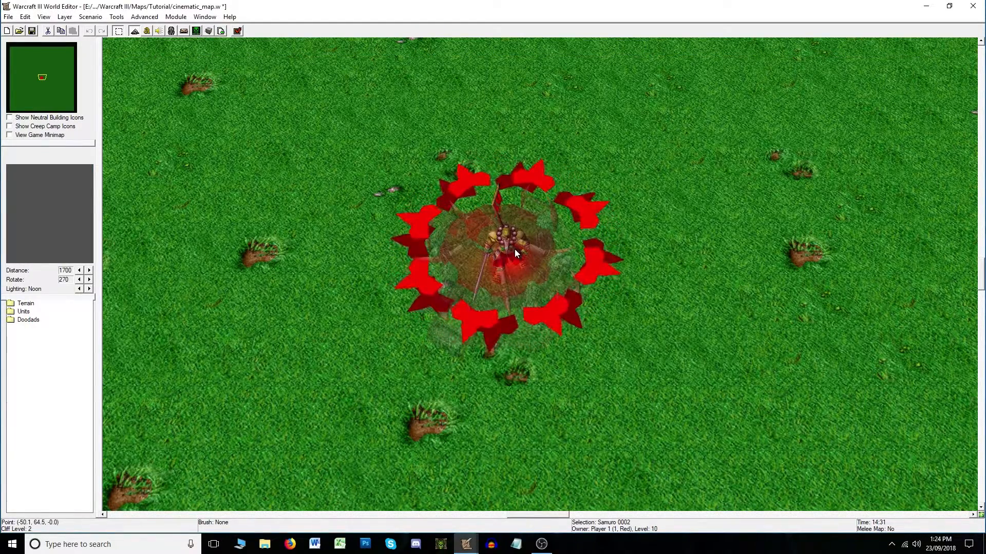
middle_drag(509, 436, 488, 327)
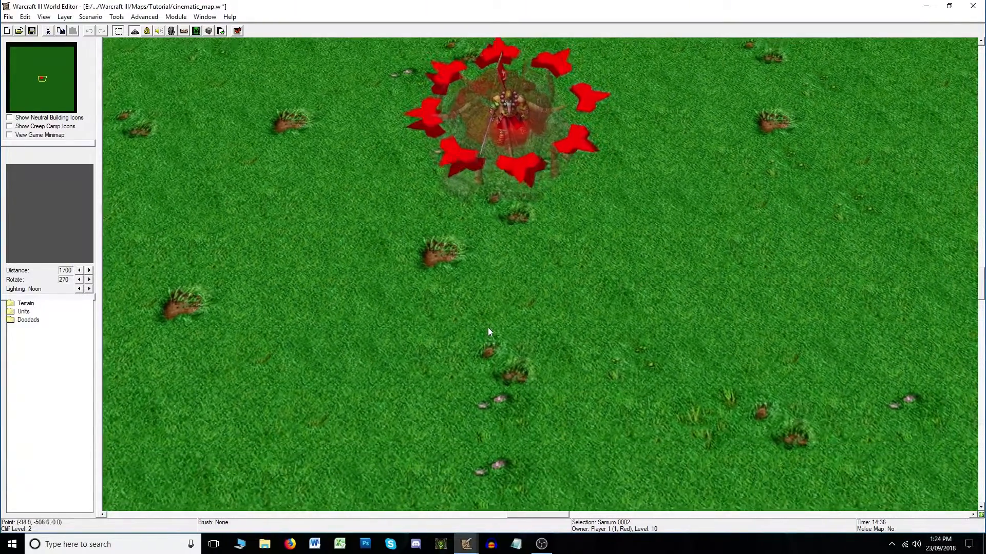
click(64, 17)
click(77, 27)
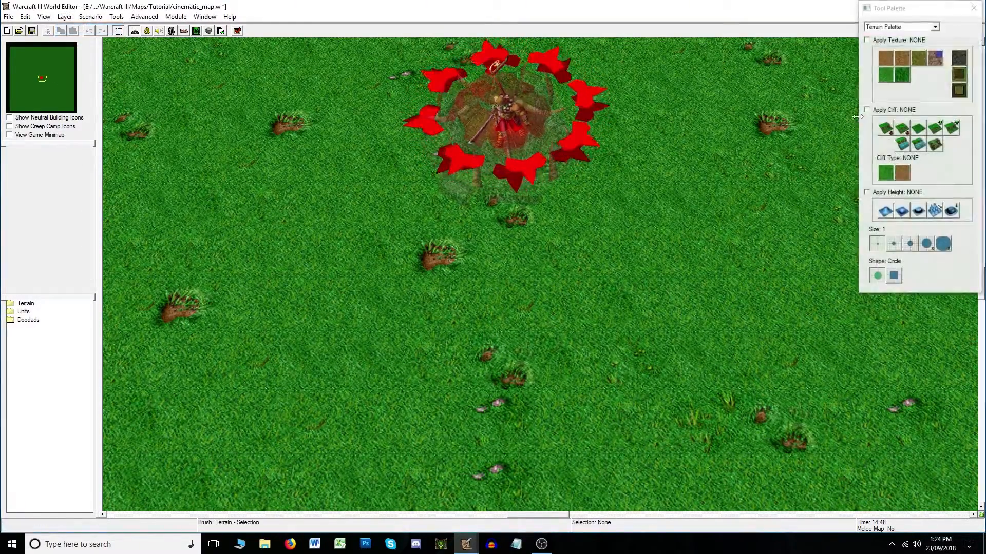
click(935, 59)
right_drag(343, 437, 341, 337)
mouse_move(341, 303)
mouse_down()
mouse_move(589, 337)
mouse_move(553, 256)
mouse_move(550, 355)
mouse_move(343, 244)
mouse_move(636, 309)
mouse_move(315, 359)
mouse_move(352, 408)
mouse_move(434, 310)
mouse_move(650, 277)
mouse_move(662, 403)
mouse_move(265, 341)
mouse_move(287, 226)
mouse_up()
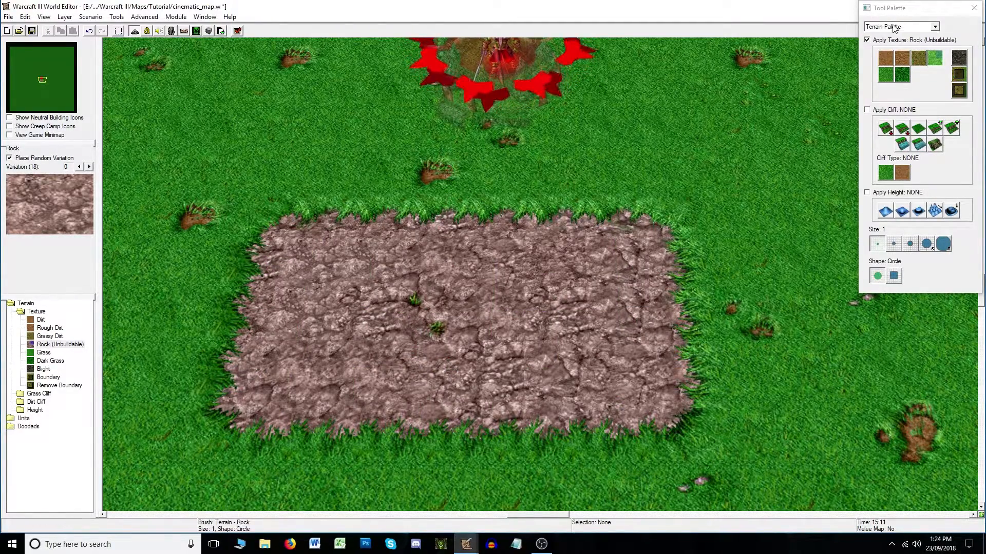
- Draw a region about 960 by 544 units covering the rock patch
click(894, 27)
click(895, 54)
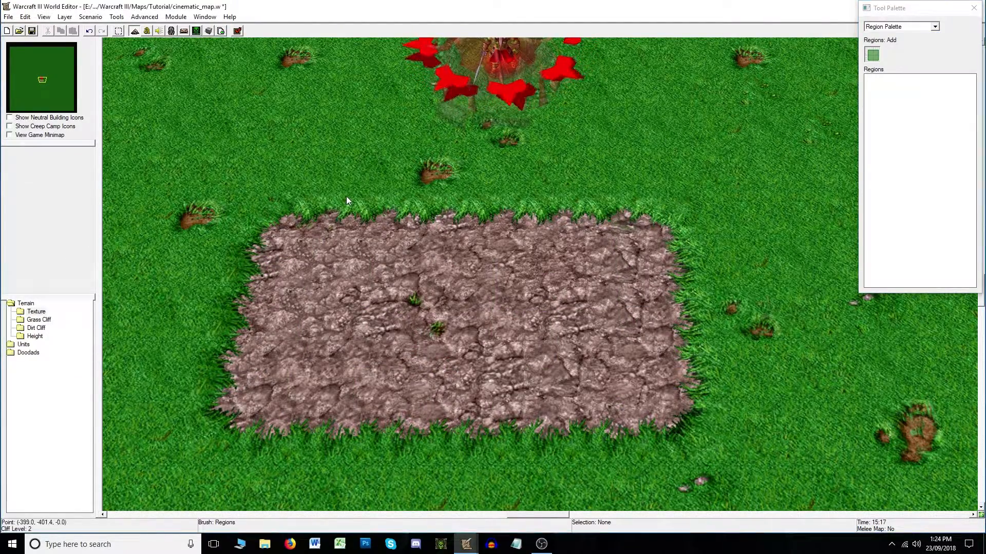
drag(248, 213, 725, 432)
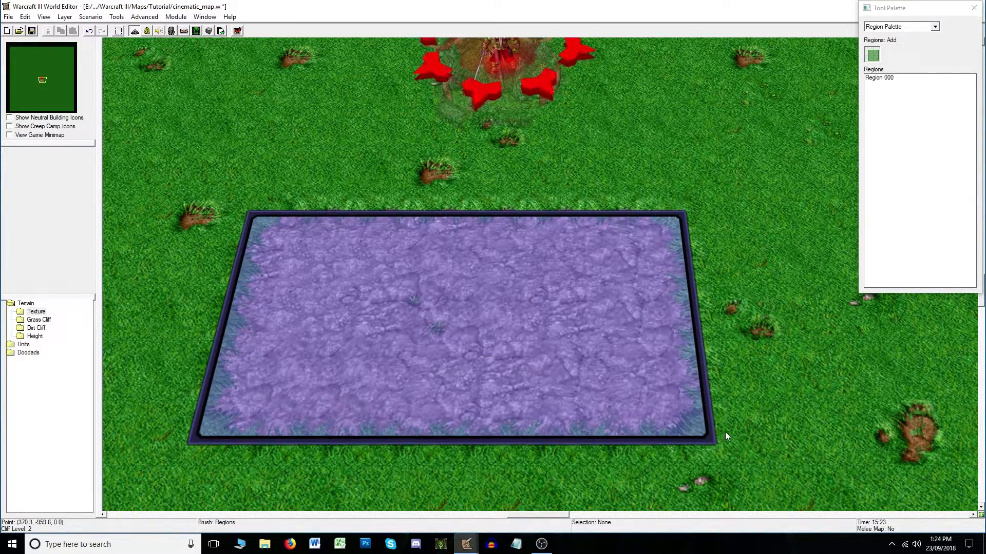
- Rename the region over the rock patch to Cinematic Region
click(118, 31)
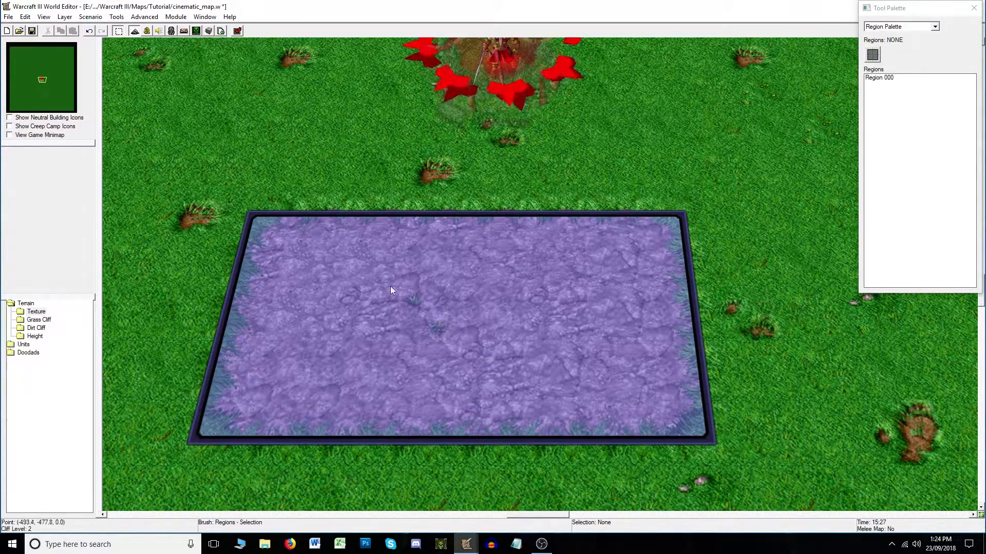
double_click(497, 354)
text(Cinematic Regio)
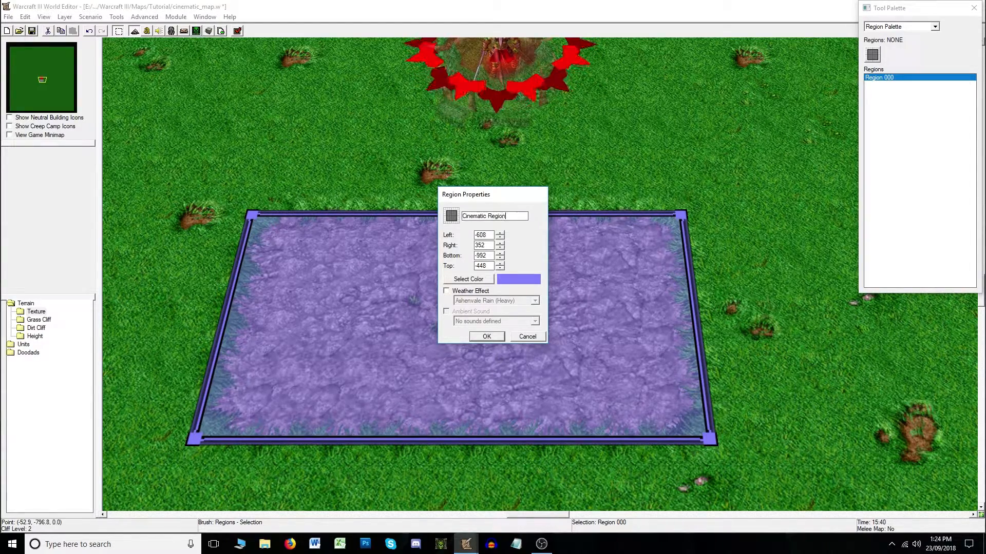
text(n)
key(Return)
- Add a Unit Enters Region event to the Cinematic trigger, using Cinematic Region as the region variable
click(146, 31)
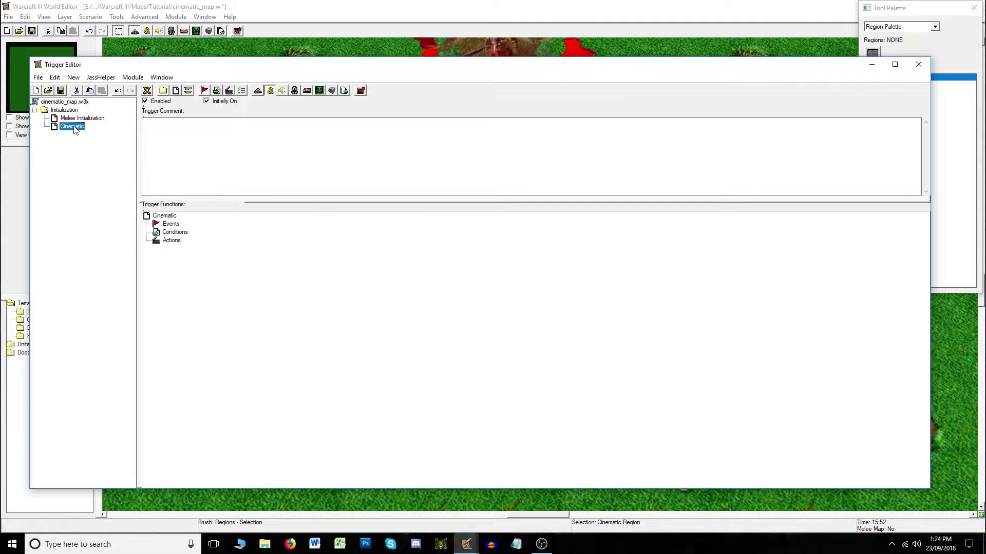
click(171, 224)
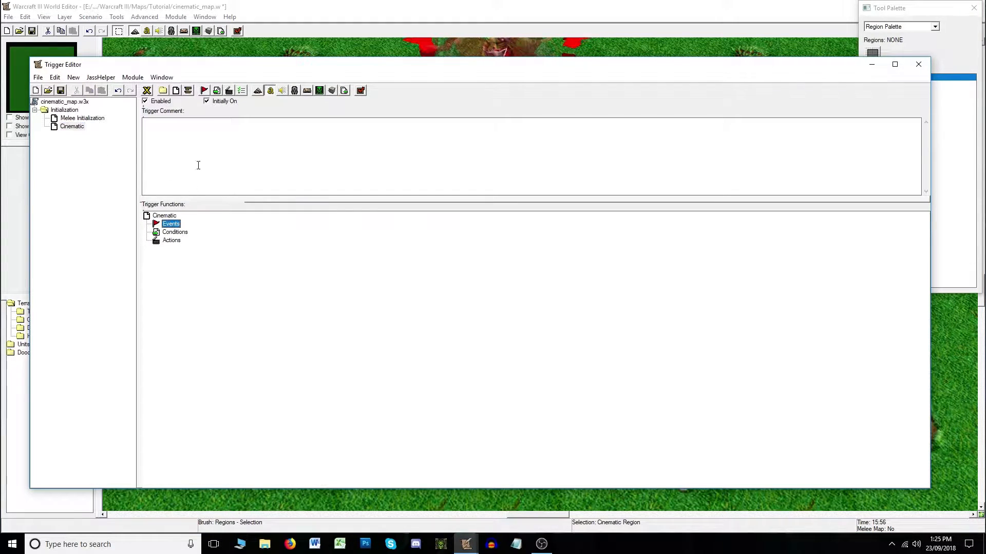
click(207, 92)
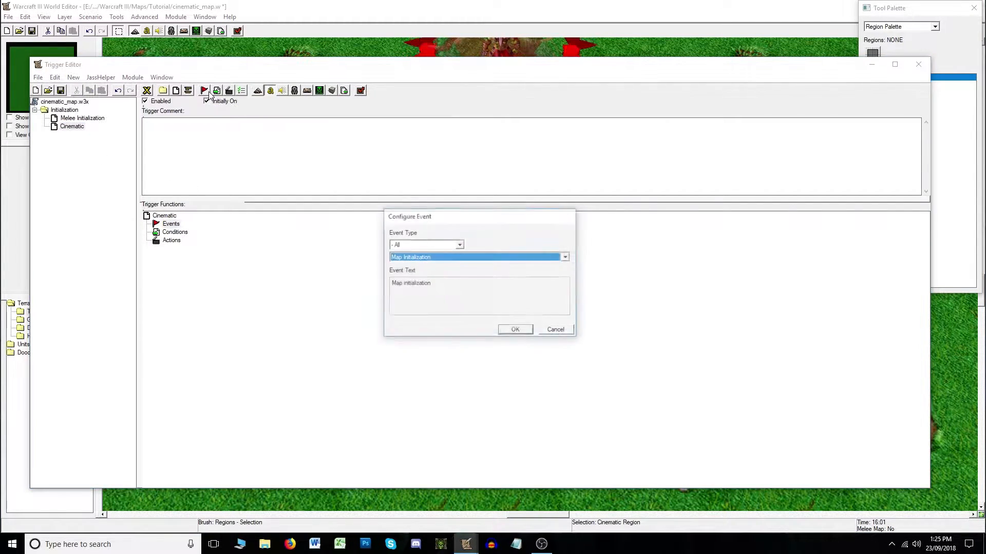
click(453, 257)
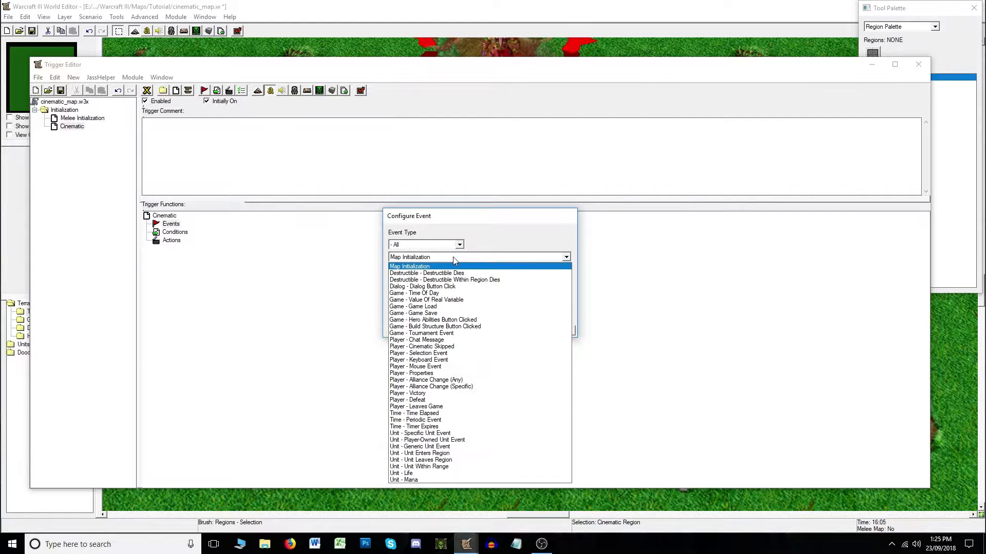
click(454, 455)
click(437, 283)
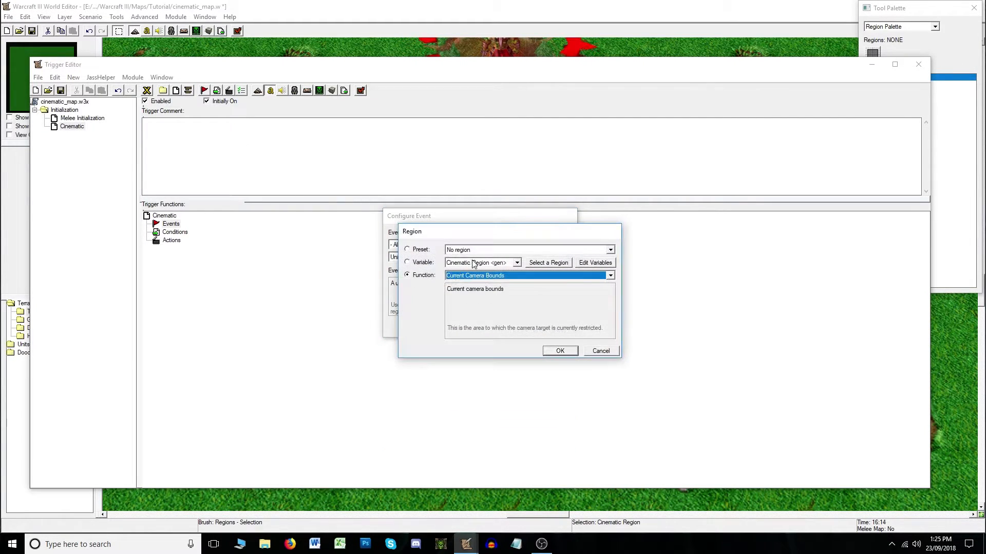
click(412, 259)
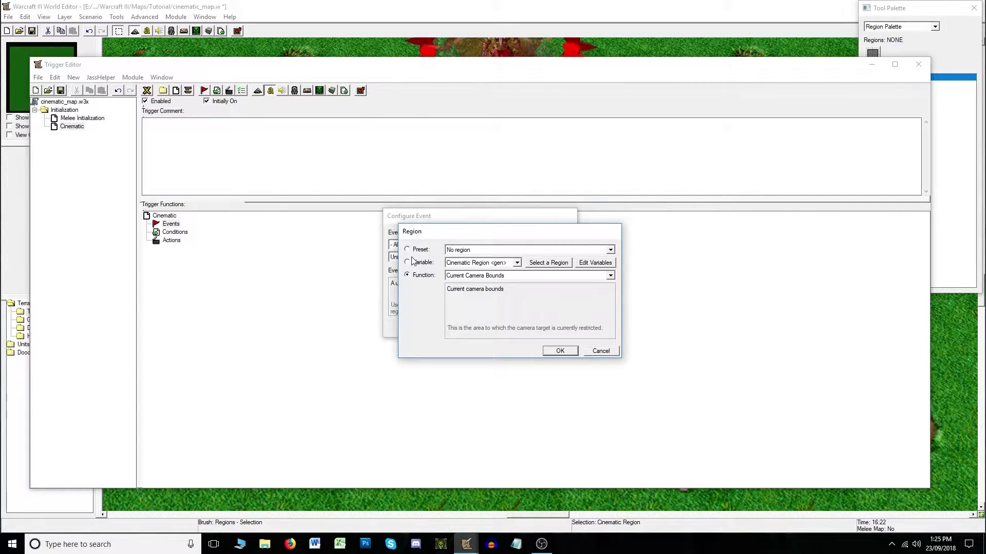
click(408, 262)
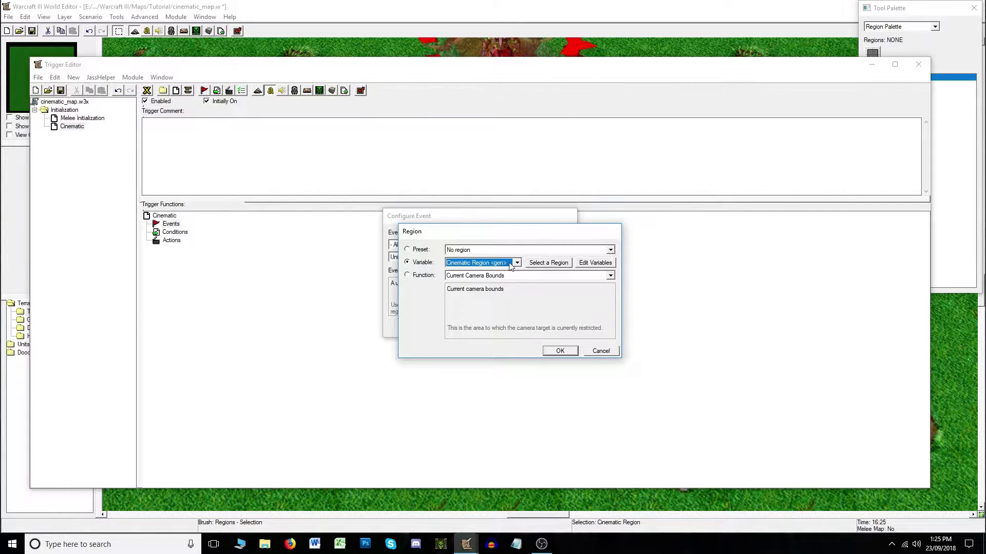
click(546, 263)
click(448, 336)
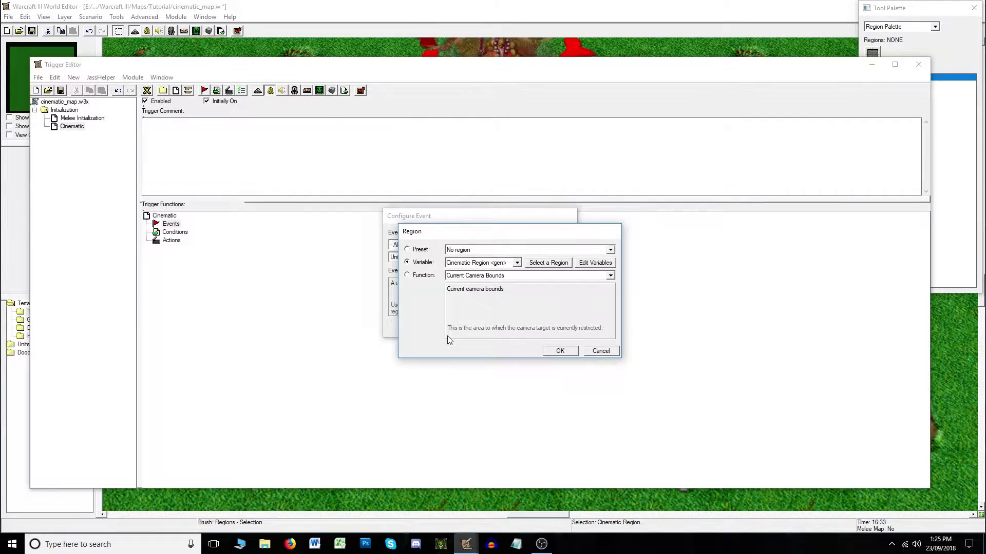
click(561, 352)
click(514, 332)
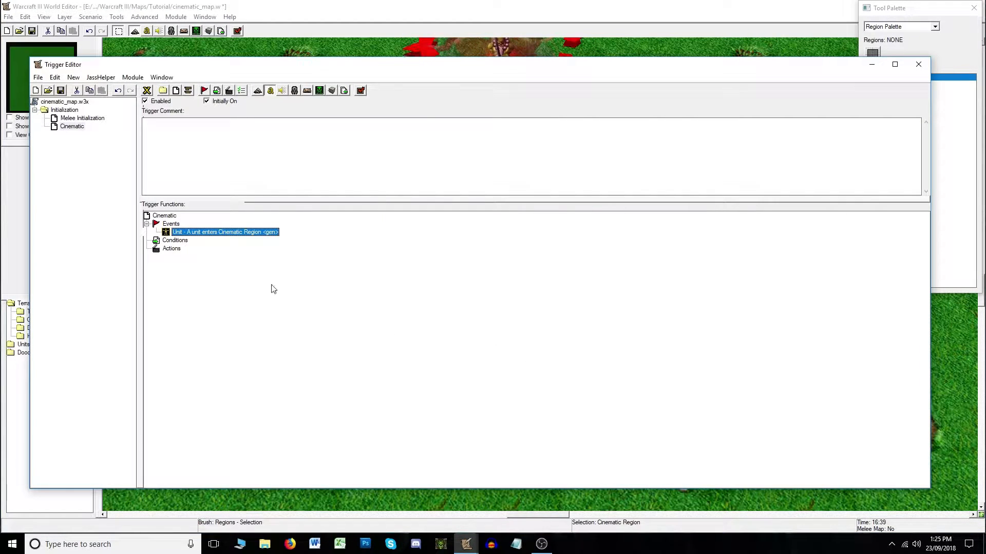
- Add a Player Comparison condition to the Cinematic trigger: Owner of (Entering unit) Equal to Player 1 (Red)
click(165, 242)
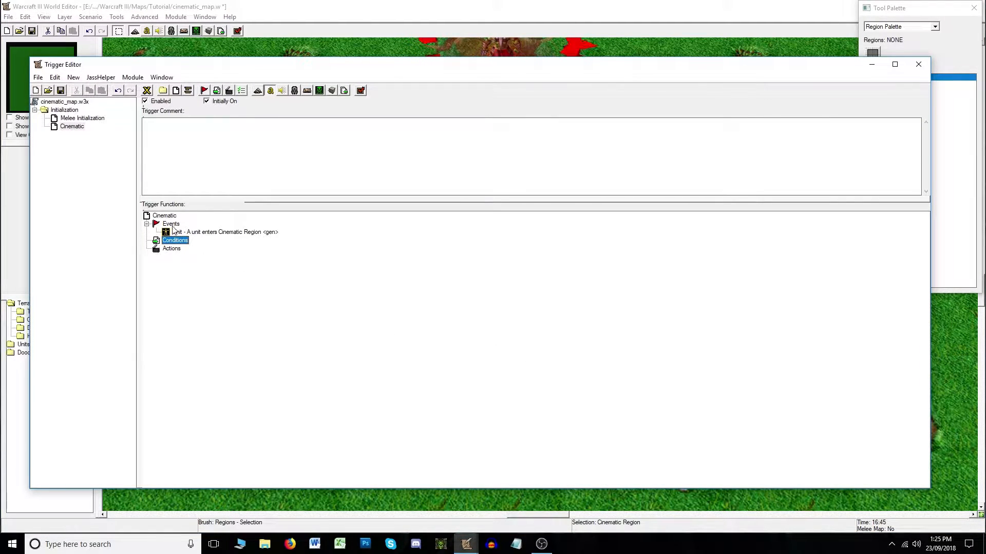
click(217, 90)
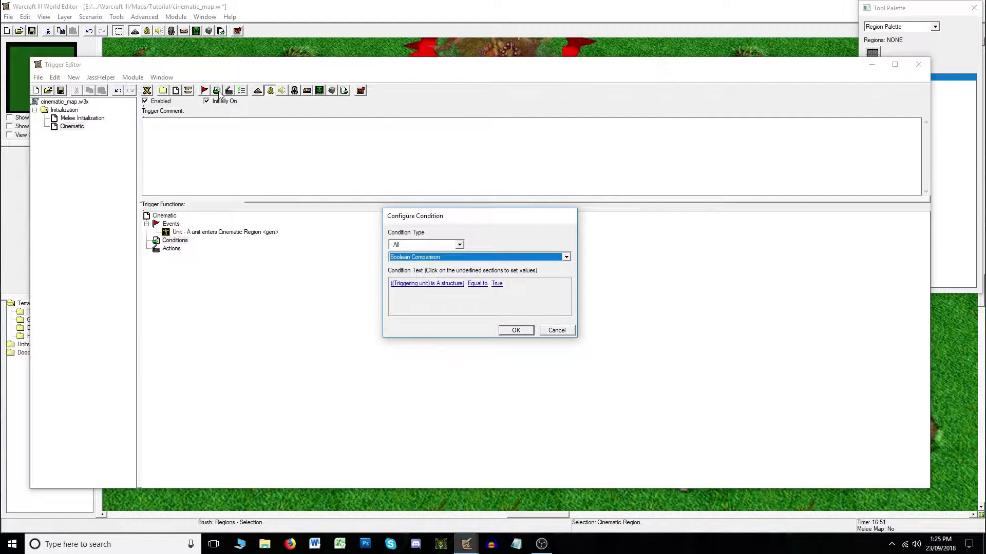
click(499, 257)
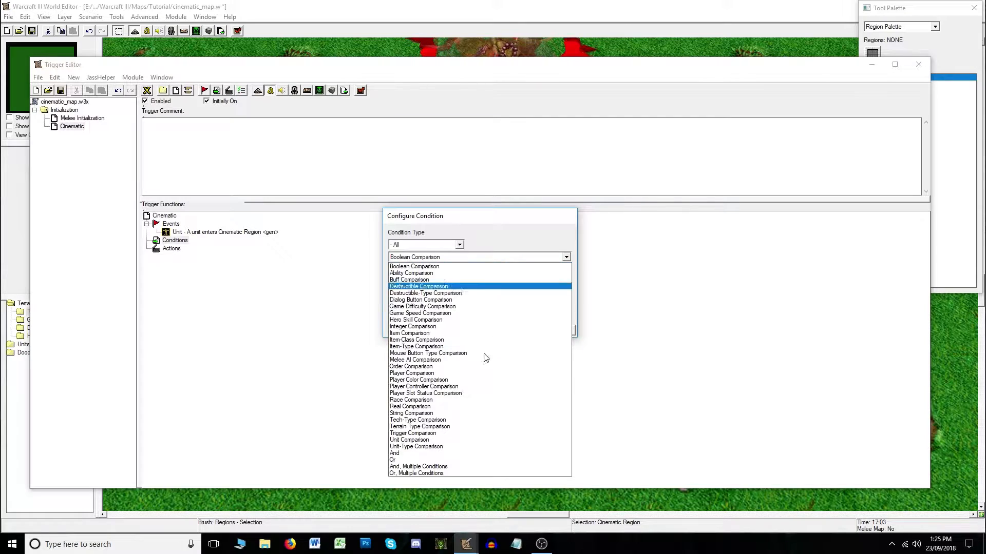
click(432, 373)
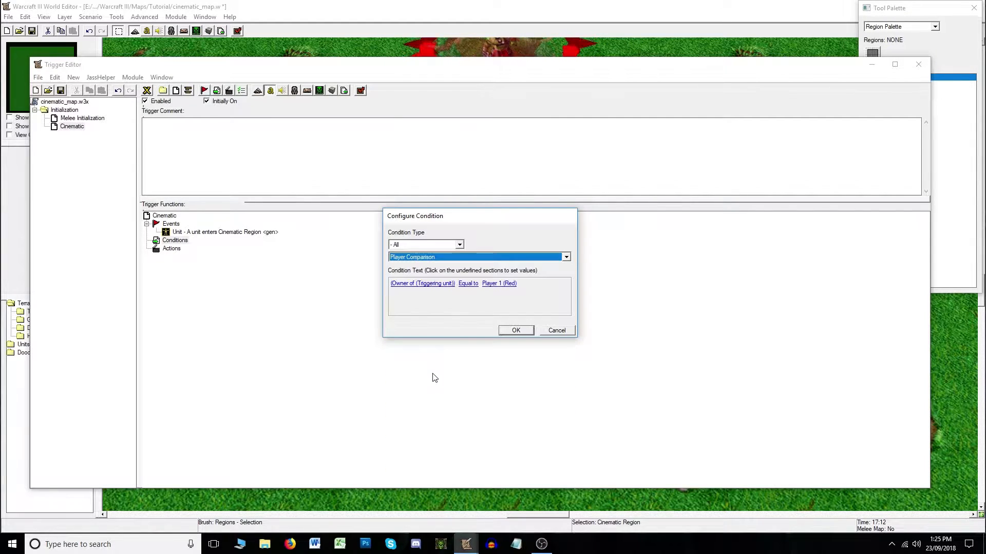
click(438, 285)
click(495, 289)
click(515, 290)
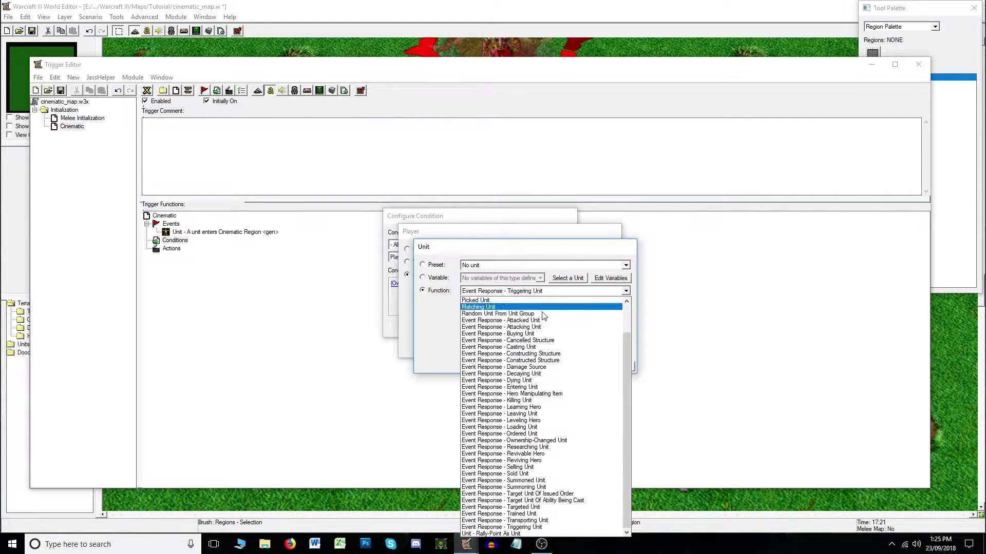
click(539, 391)
click(575, 366)
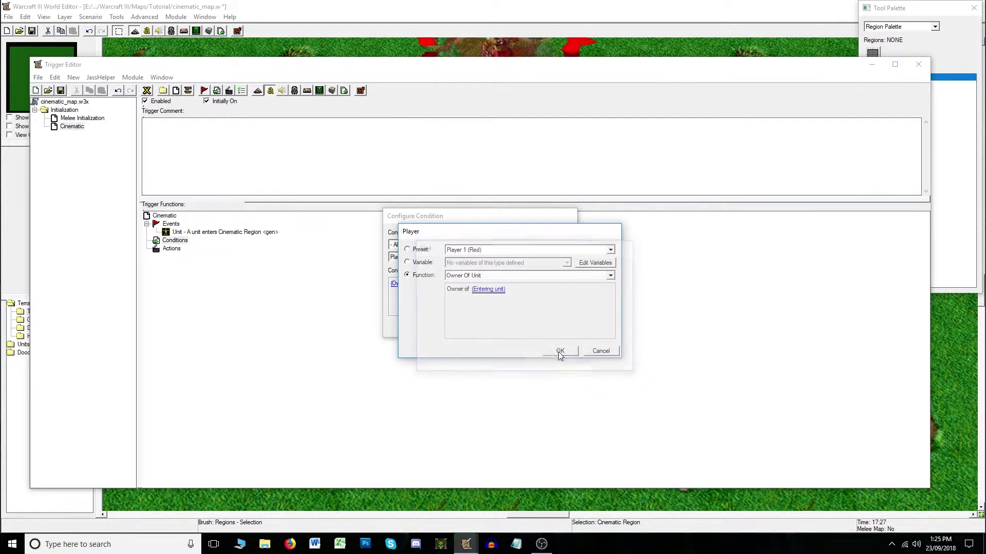
click(561, 352)
click(491, 286)
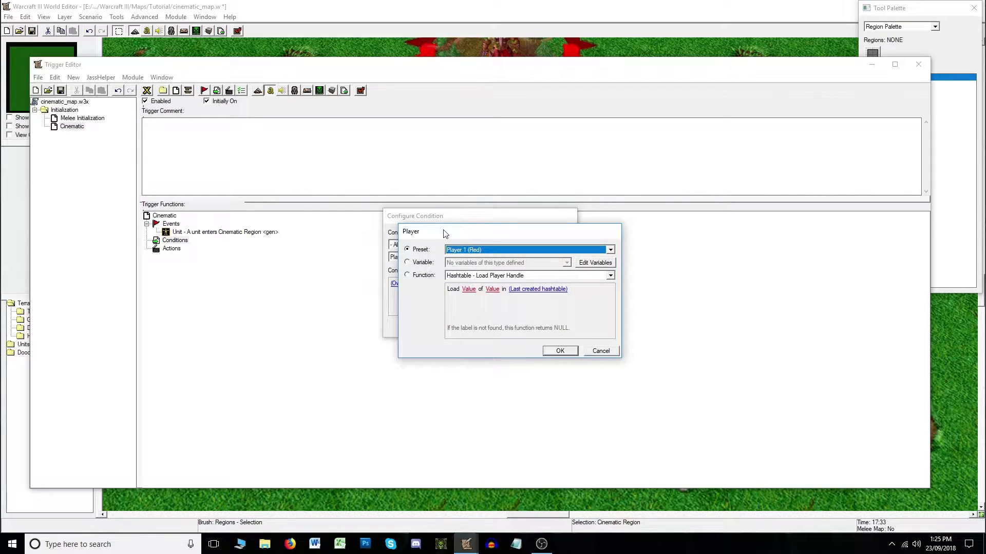
click(560, 351)
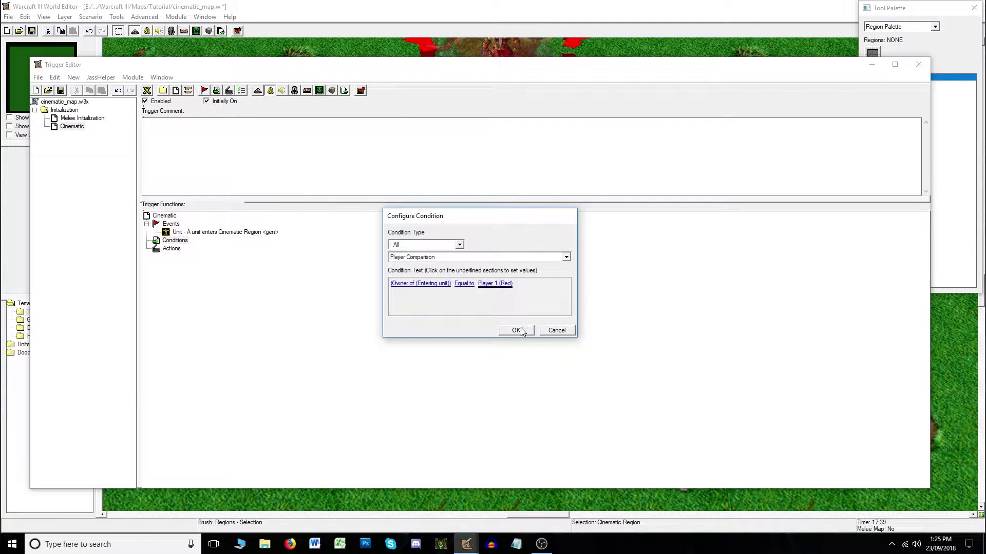
click(519, 330)
- Add a Trigger - Turn Off action for this trigger to the Cinematic trigger's actions
click(166, 258)
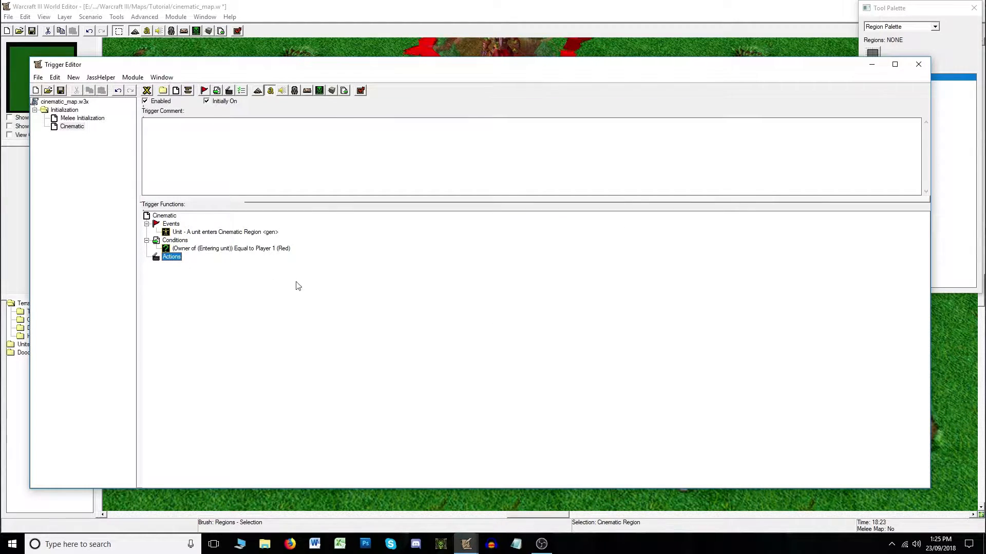
click(229, 91)
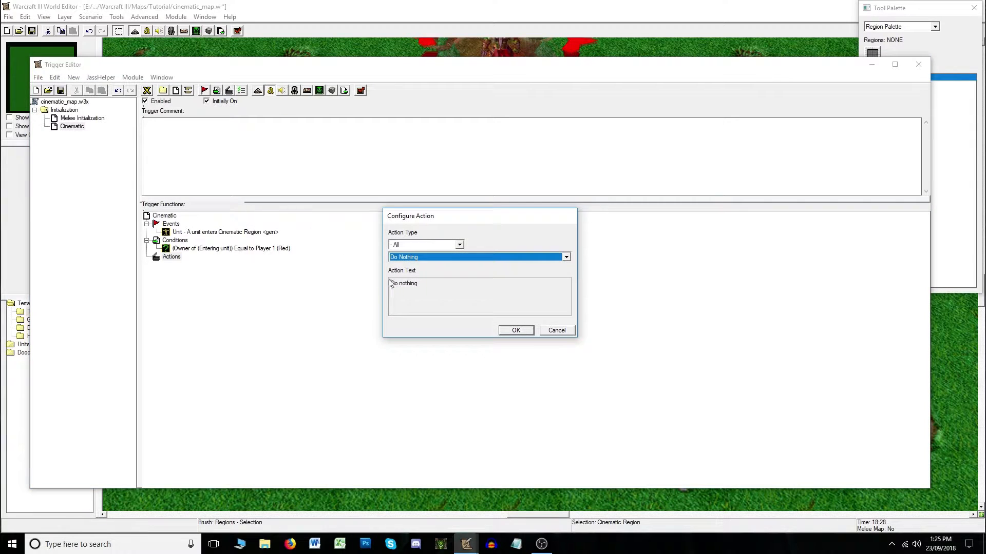
key(t)
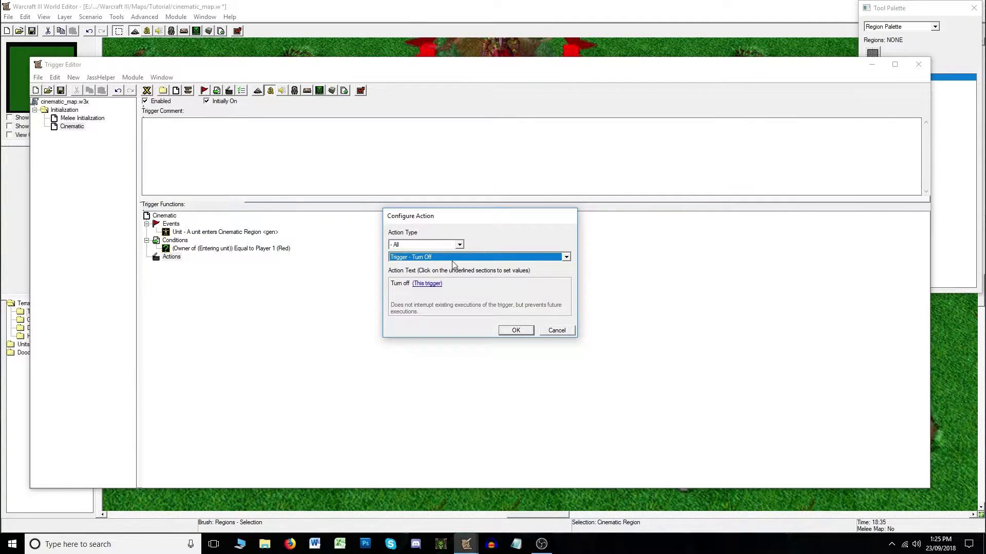
click(516, 330)
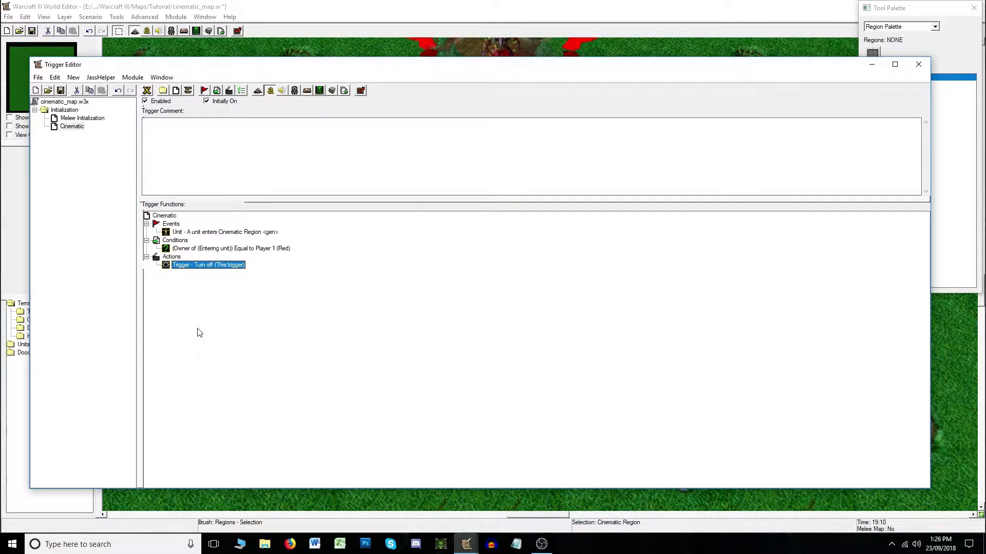
- Delete the region event, the owner condition and the turn-off action from the Cinematic trigger
click(216, 233)
key(Delete)
click(228, 240)
key(Delete)
click(224, 249)
key(Delete)
- Try adding a Trigger - Run (Checking Conditions) action for Cinematic to the Melee Initialization trigger, and undo it
click(67, 118)
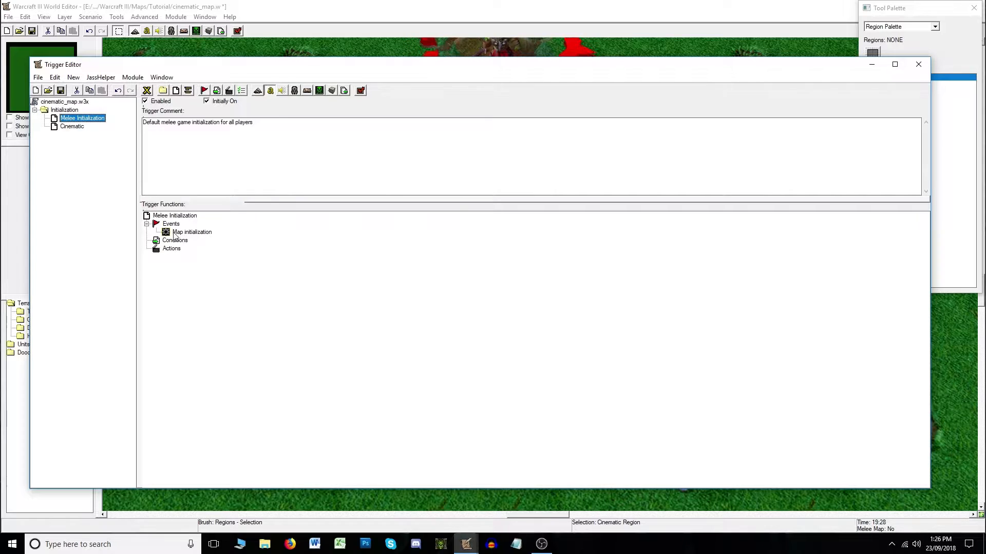
click(170, 248)
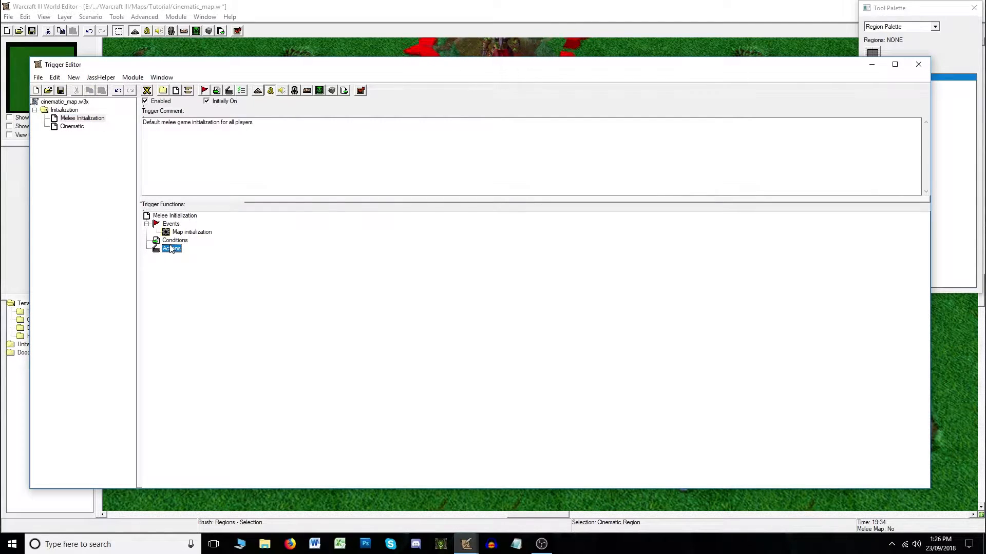
click(228, 91)
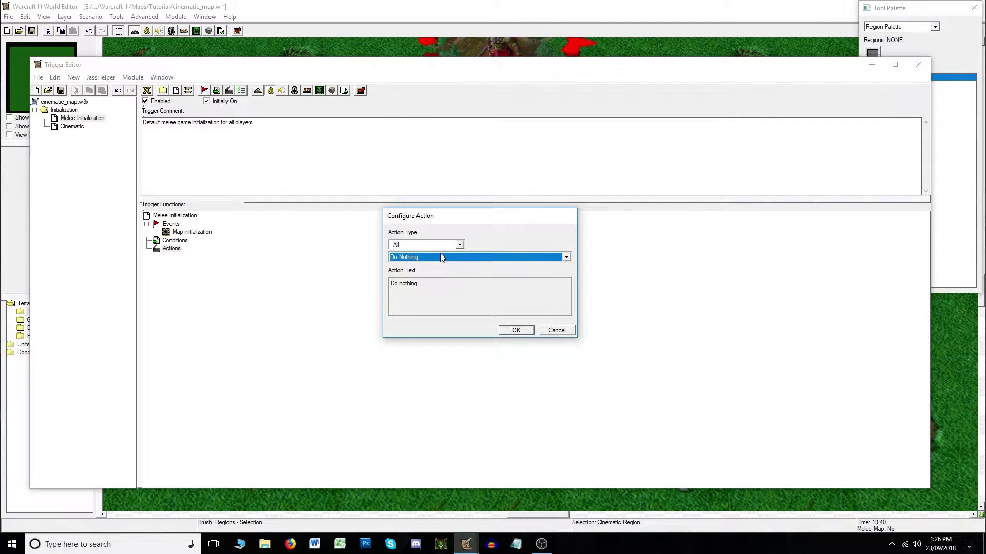
key(t)
click(440, 255)
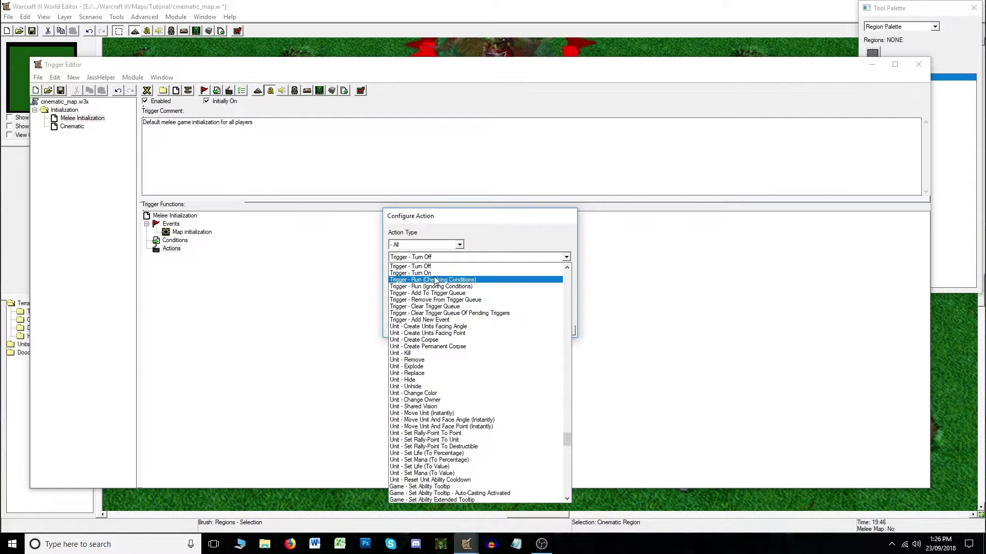
click(433, 280)
click(416, 284)
click(427, 249)
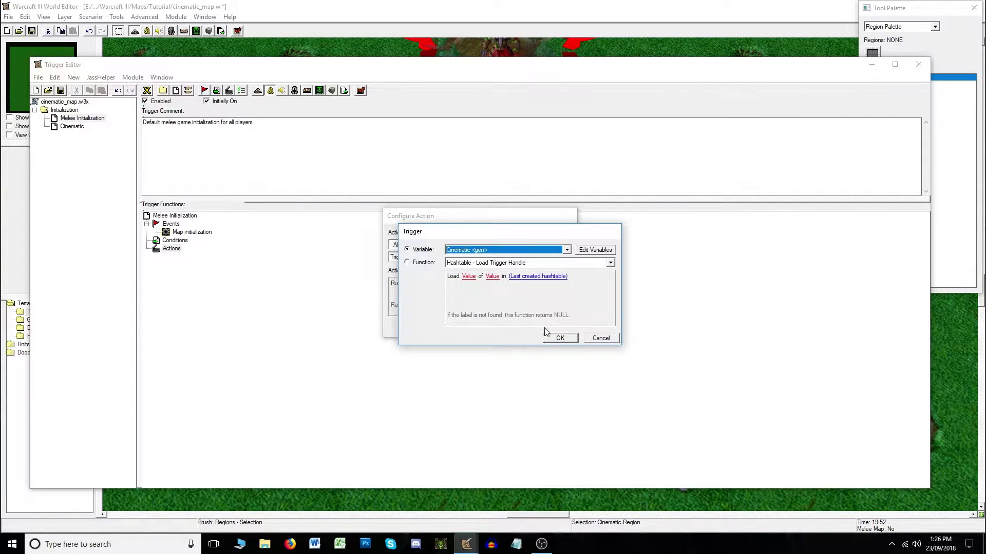
click(554, 337)
click(516, 331)
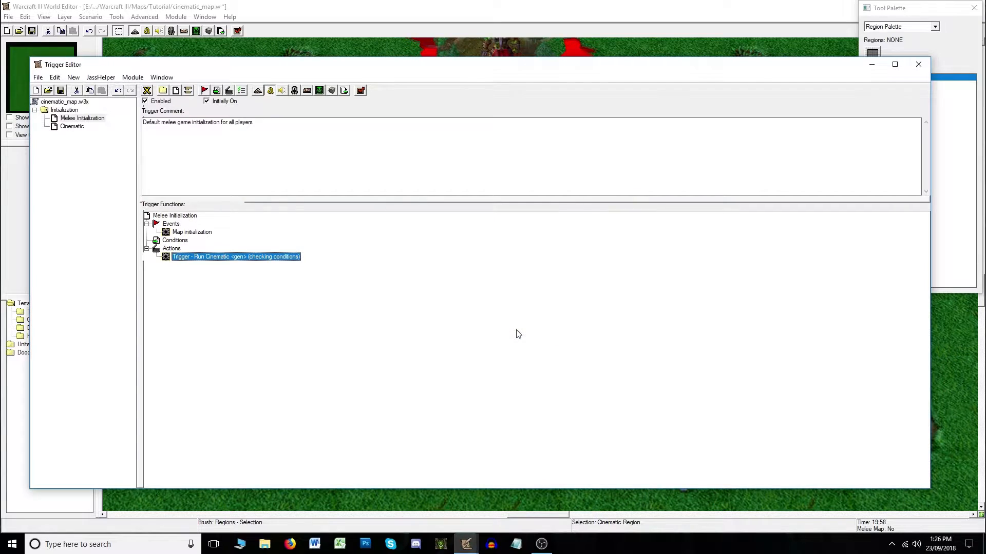
key(ctrl+z)
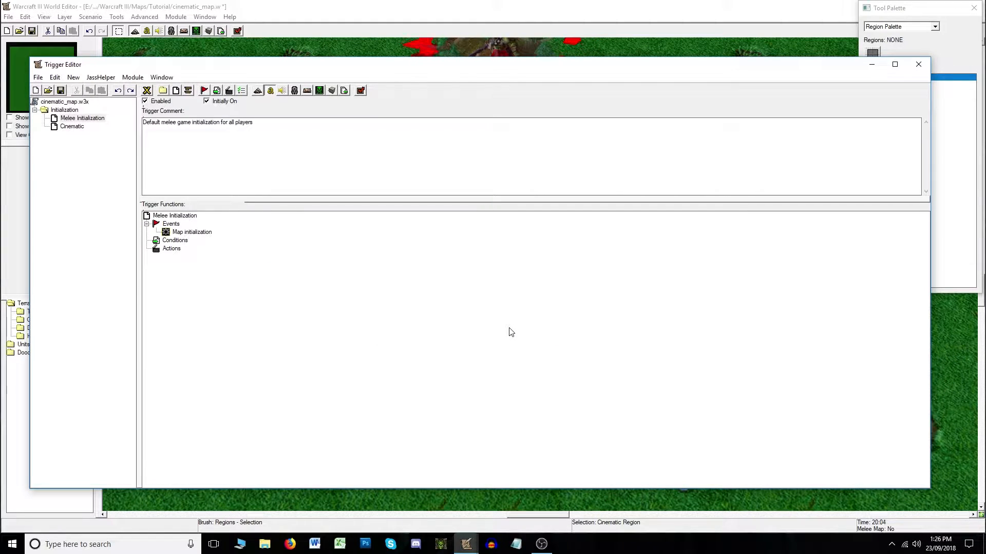
- Start a Cinematic - Fade Filter action after the turn-off action in the Cinematic trigger, with the fade type set to Fade out
click(72, 126)
click(225, 266)
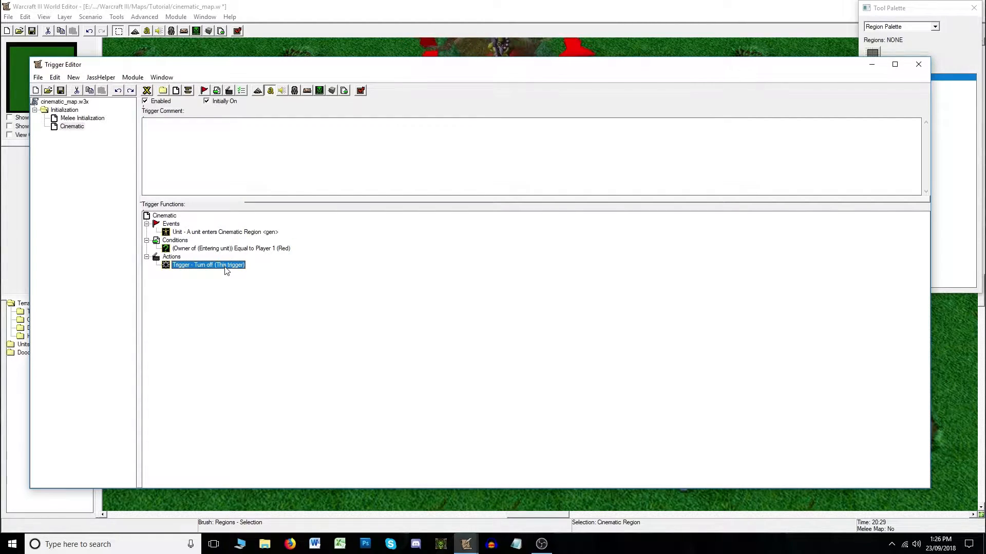
click(230, 90)
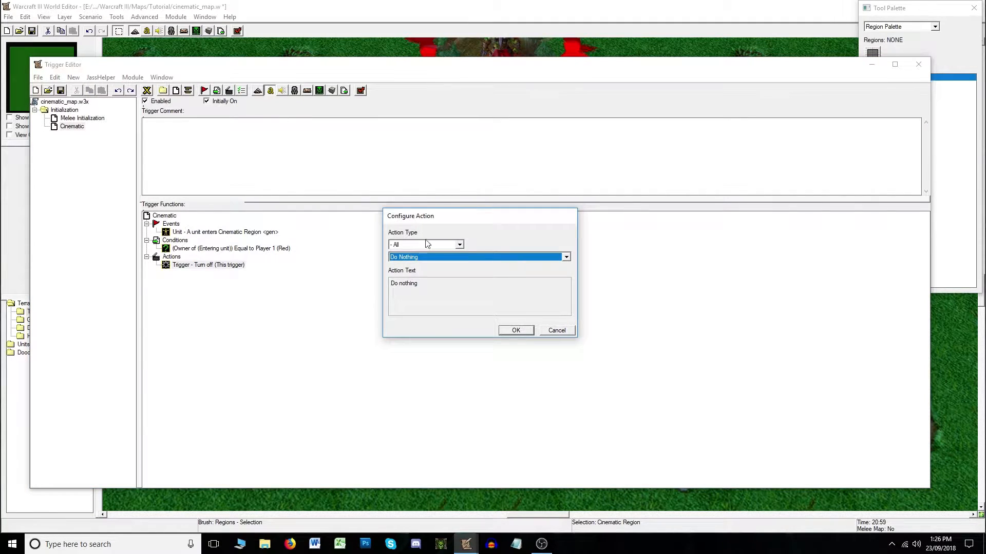
click(431, 258)
key(c)
key(c)
key(c)
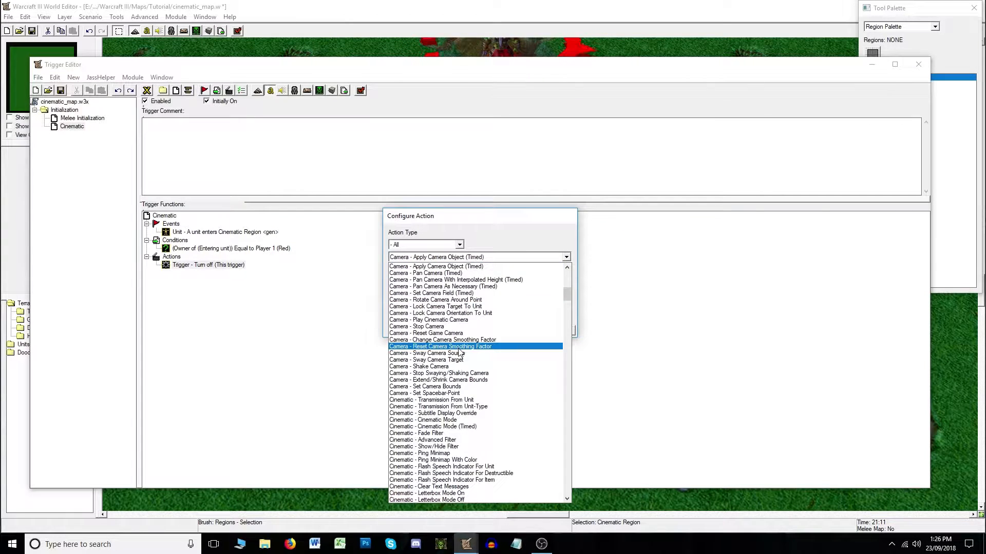
click(468, 433)
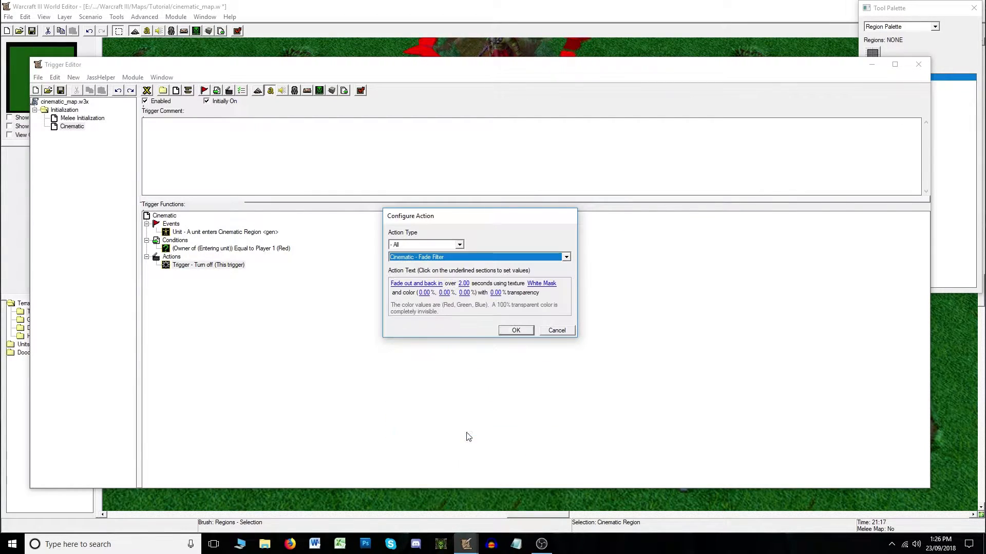
click(430, 285)
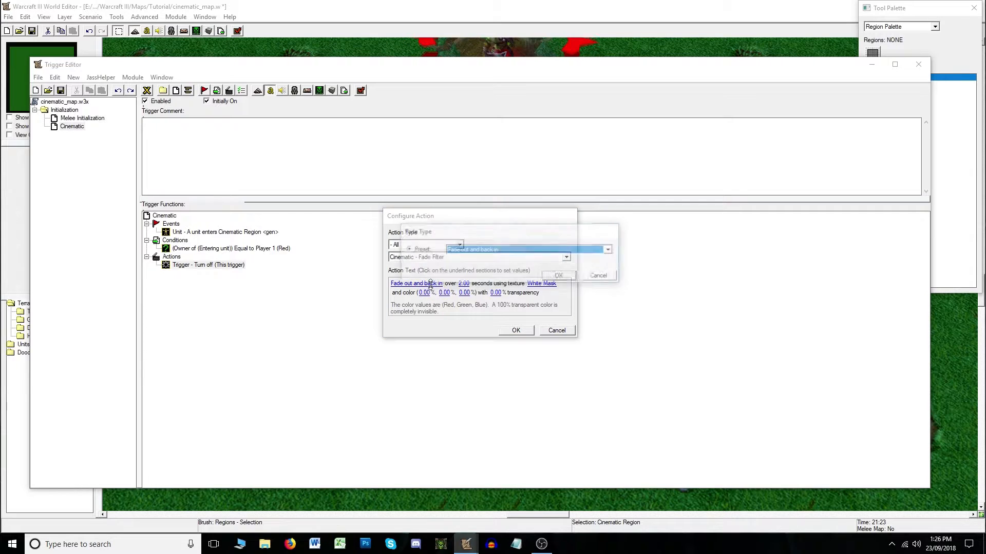
click(473, 251)
click(464, 266)
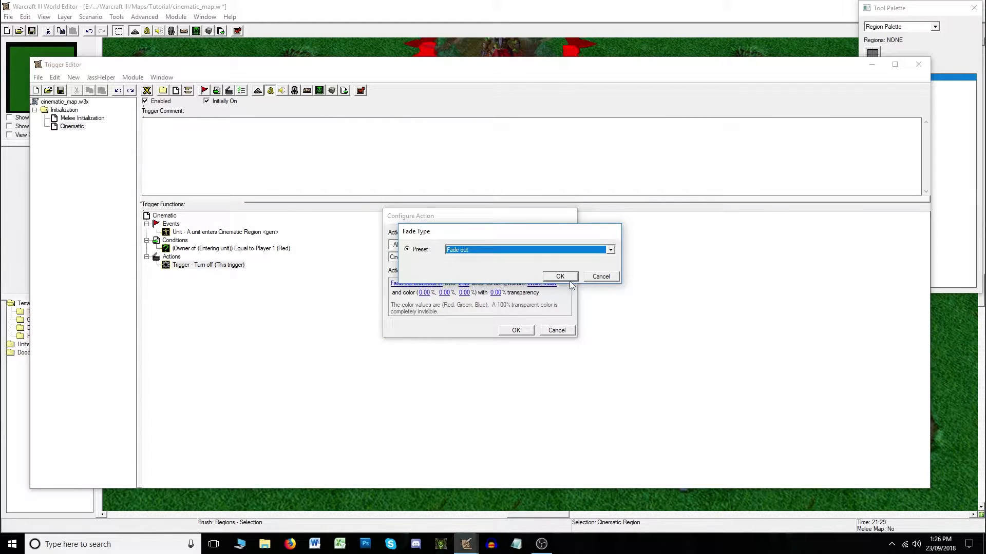
click(560, 277)
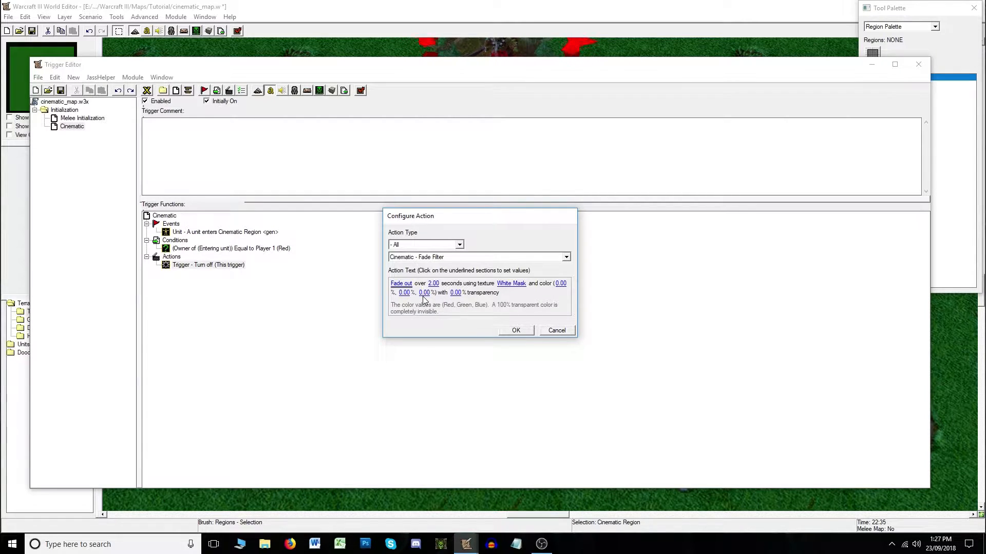
- Set the fade filter's red, green and blue color values to 100% each
click(561, 283)
text(100)
key(Return)
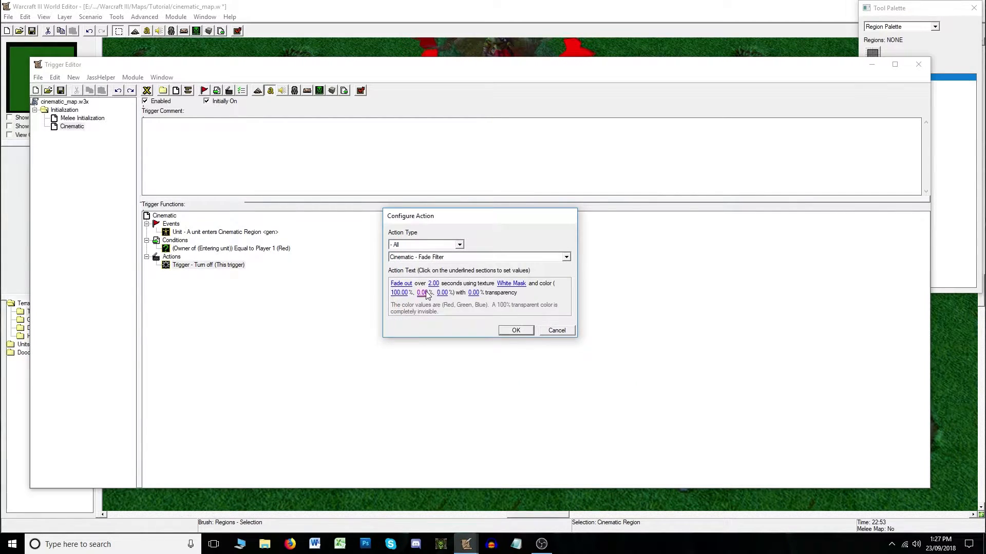
click(397, 292)
text(1)
key(Return)
click(447, 294)
text(100)
key(Return)
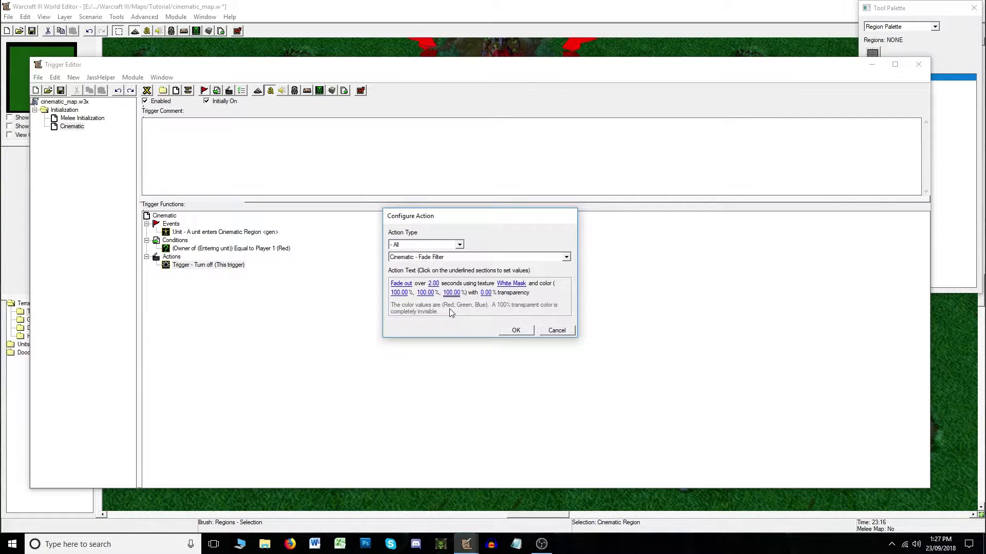
- Set the fade filter's green and blue color values to 0%, leaving a red fade color
click(425, 293)
text(0)
key(Return)
click(445, 292)
text(0)
key(Return)
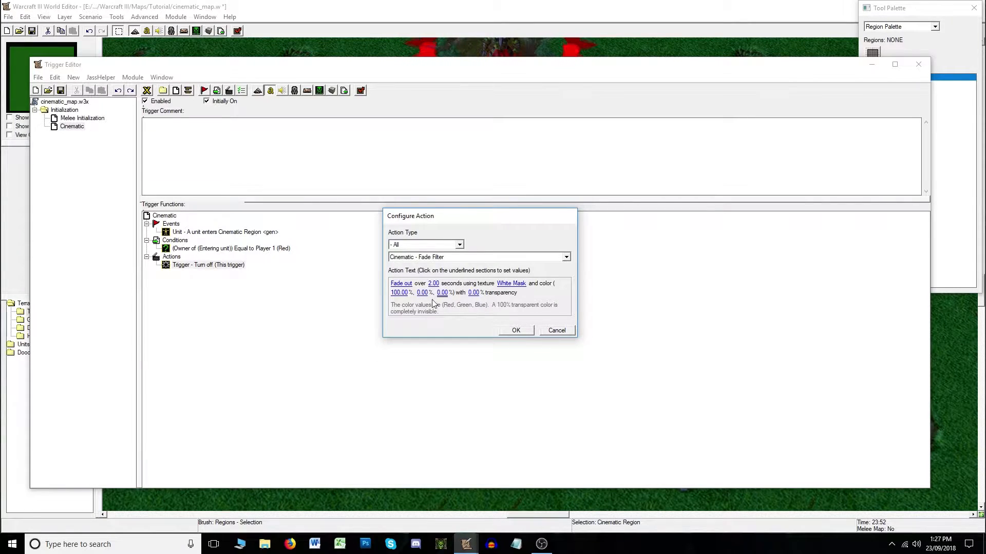
- Set the fade filter's red color value to 0% and add the fade-out action to the Cinematic trigger
click(405, 293)
text(0)
key(Return)
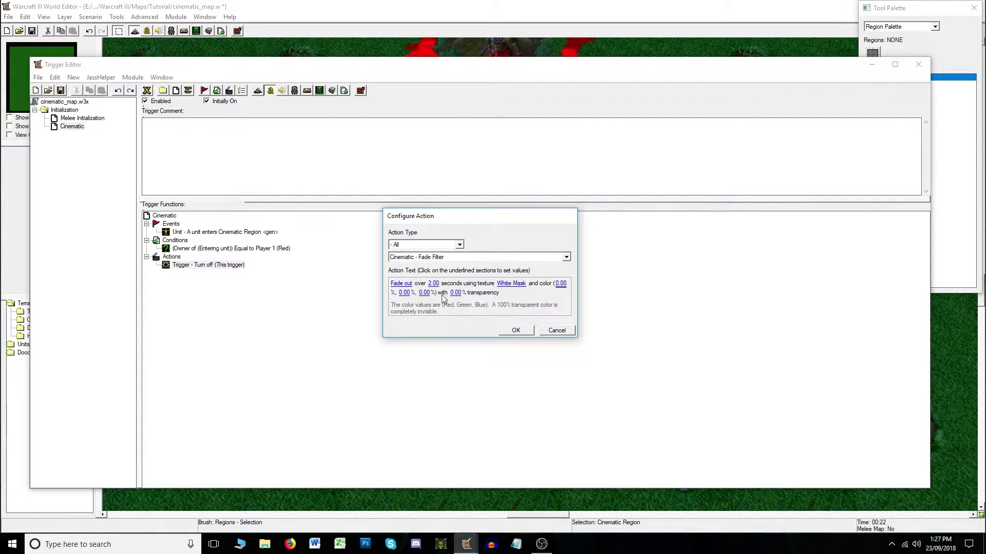
click(514, 331)
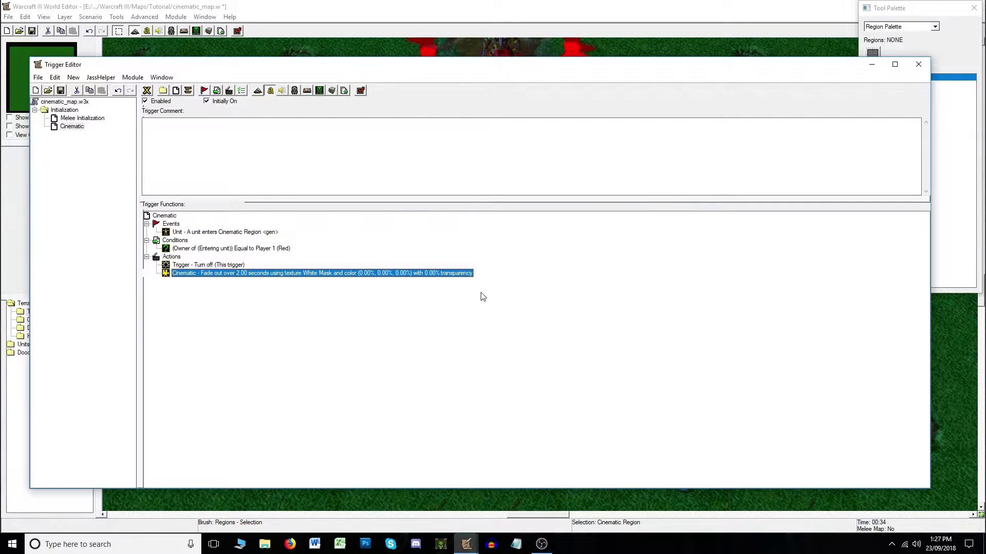
- Add a Wait action of 2.00 seconds after the fade-out in the Cinematic trigger
click(231, 95)
click(422, 258)
click(410, 284)
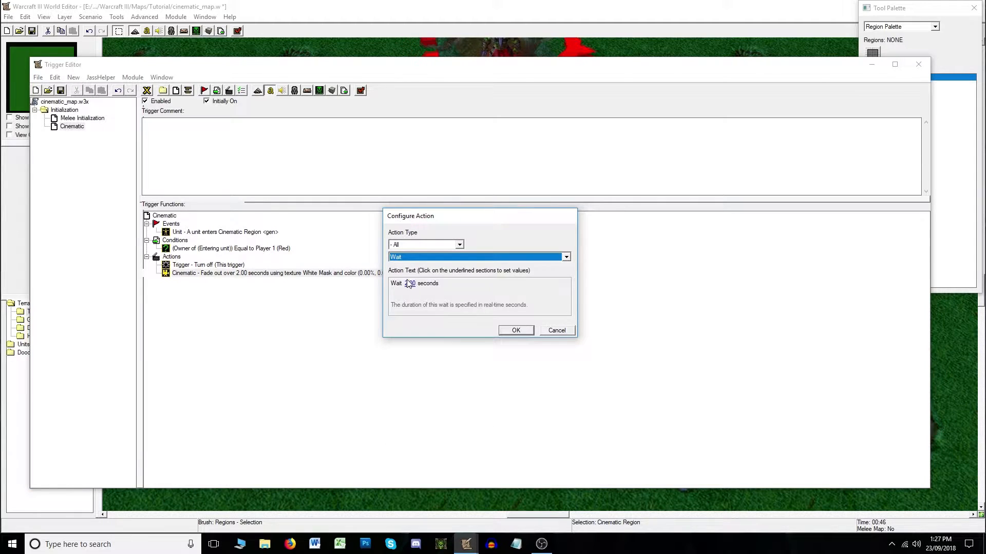
click(511, 330)
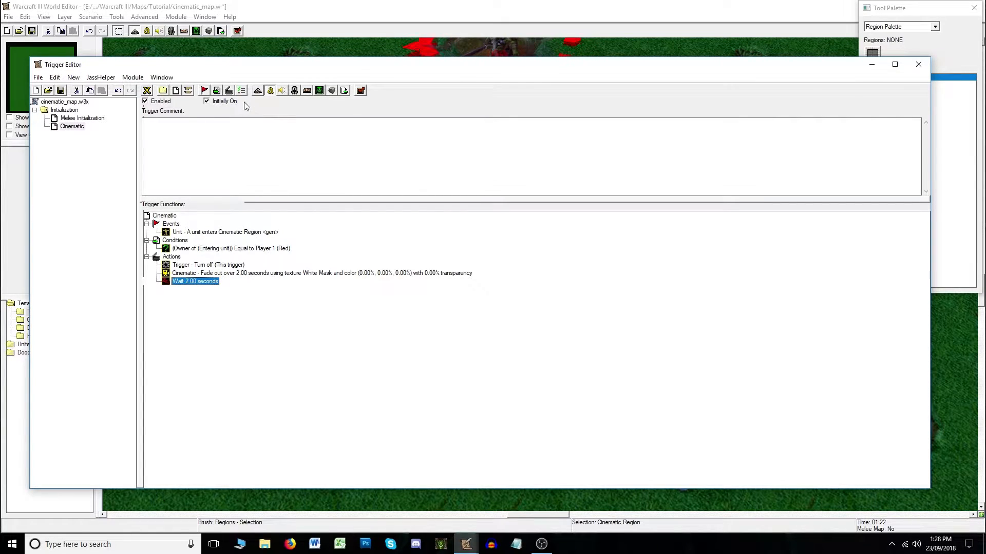
- Add a Cinematic - Cinematic Mode action that turns cinematic mode On for (All players) after the wait
click(229, 91)
key(c)
key(c)
key(c)
click(447, 263)
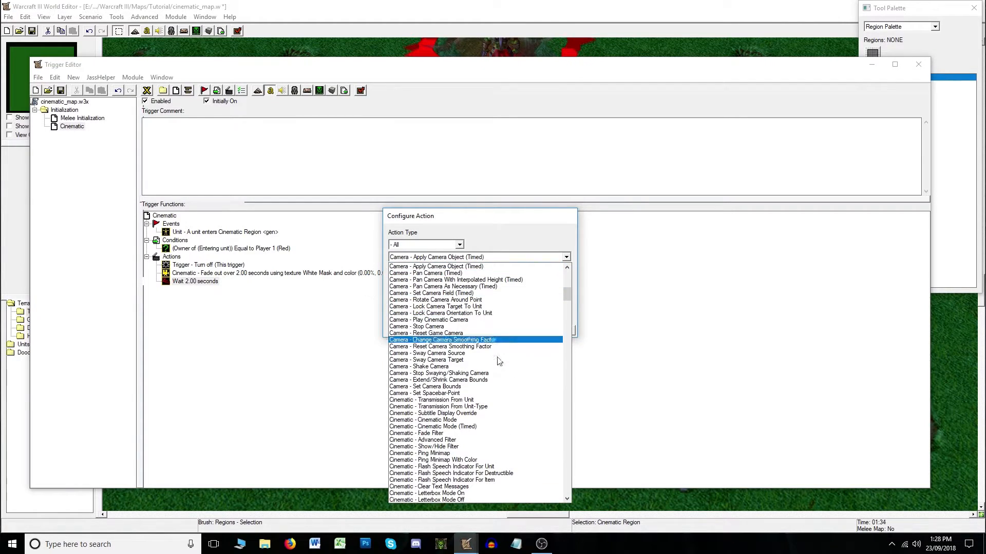
click(456, 420)
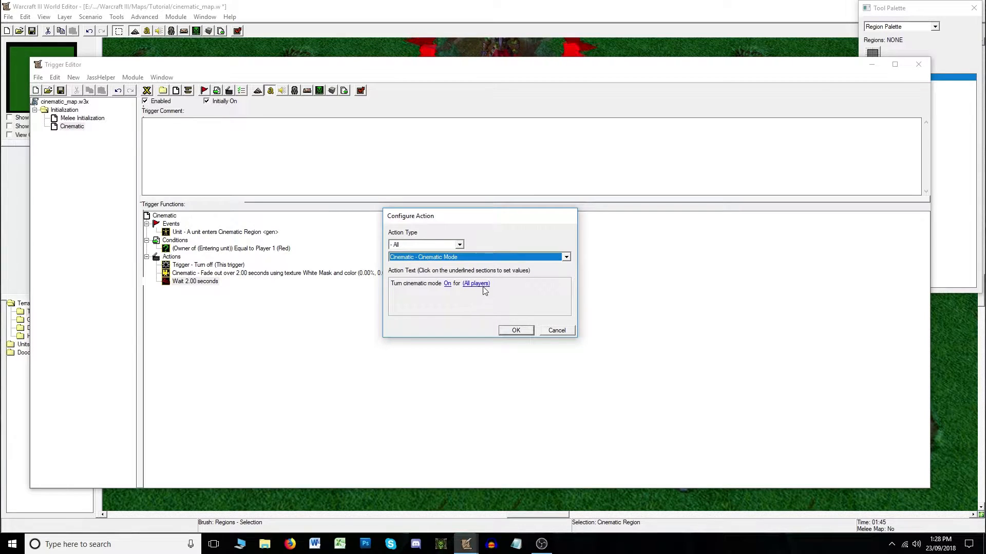
click(513, 331)
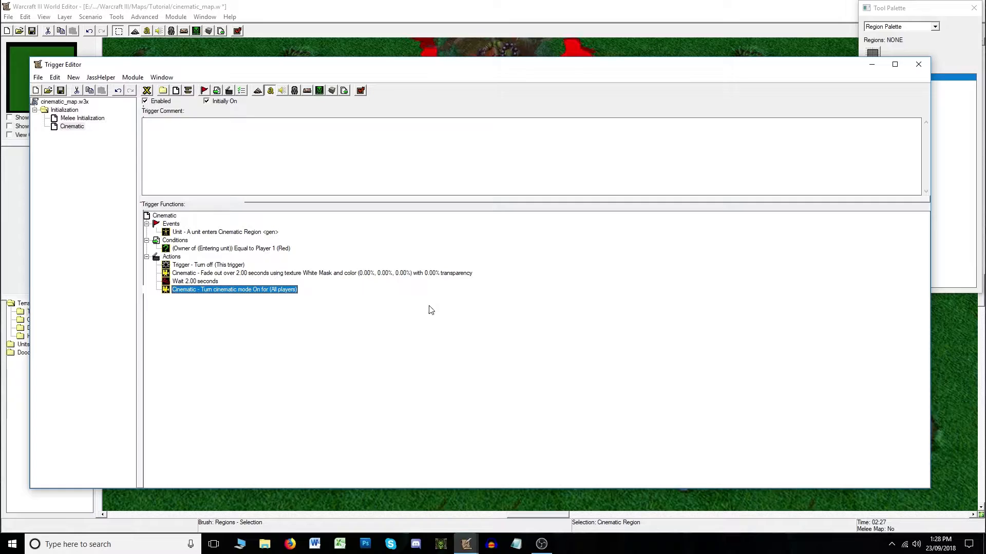
- Paint irregular strokes of the Dark Grass texture across the empty grassland southeast of the Cinematic Region on the map
click(918, 65)
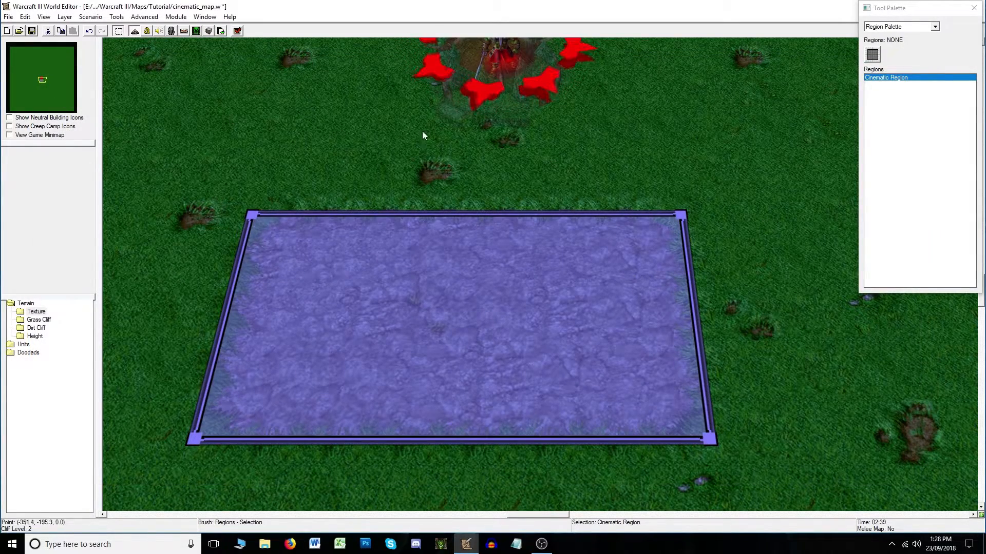
scroll(642, 208, down, 2)
right_drag(454, 195, 372, 139)
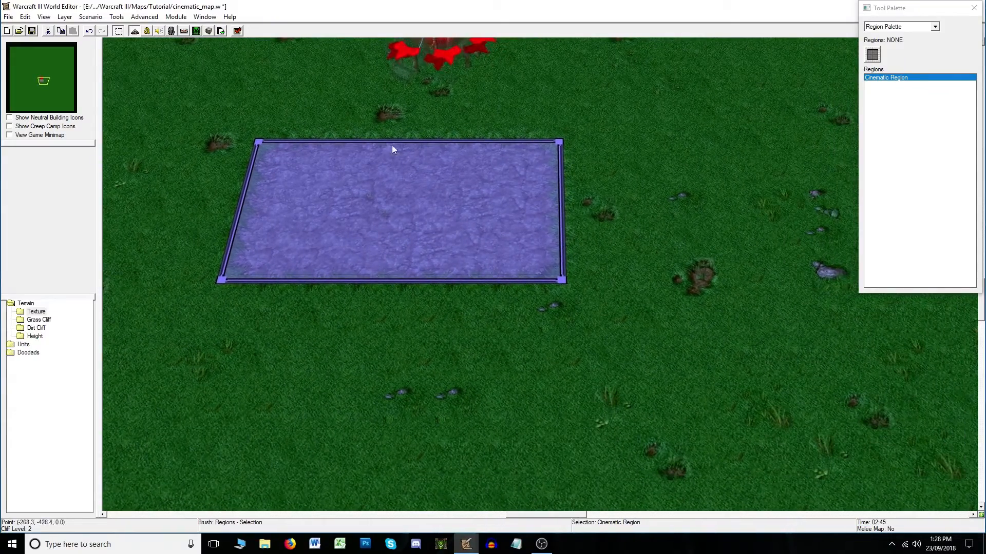
right_drag(422, 315, 124, 116)
right_drag(465, 210, 513, 163)
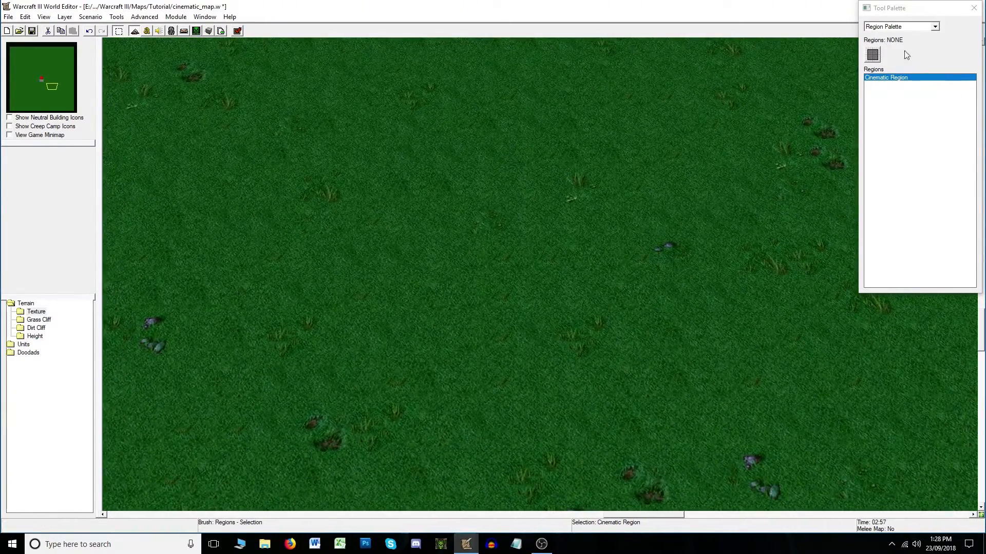
click(884, 28)
click(885, 35)
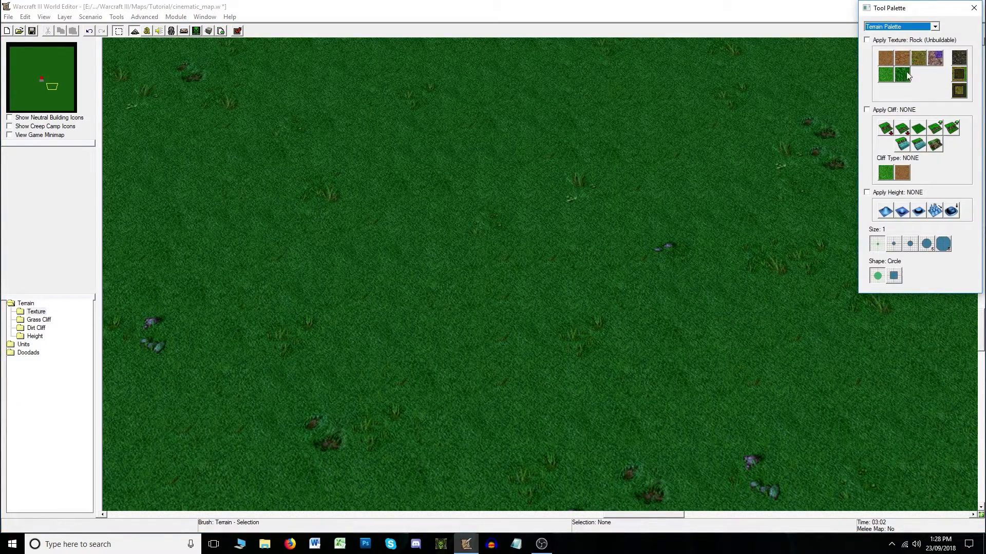
click(902, 77)
mouse_move(396, 109)
mouse_down()
mouse_move(577, 168)
mouse_move(733, 175)
mouse_move(728, 497)
mouse_move(353, 409)
mouse_move(281, 277)
mouse_move(659, 397)
mouse_move(198, 309)
mouse_move(376, 371)
mouse_move(533, 126)
mouse_move(434, 108)
mouse_move(654, 204)
mouse_move(745, 202)
mouse_up()
- Create a camera object from the current view over the dark grass area
click(906, 29)
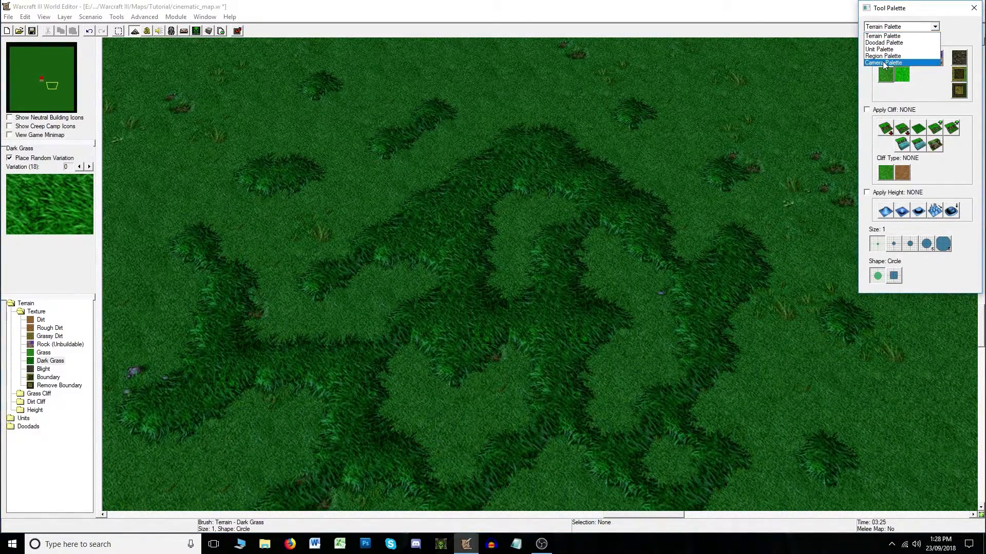
click(883, 62)
scroll(617, 184, up, 5)
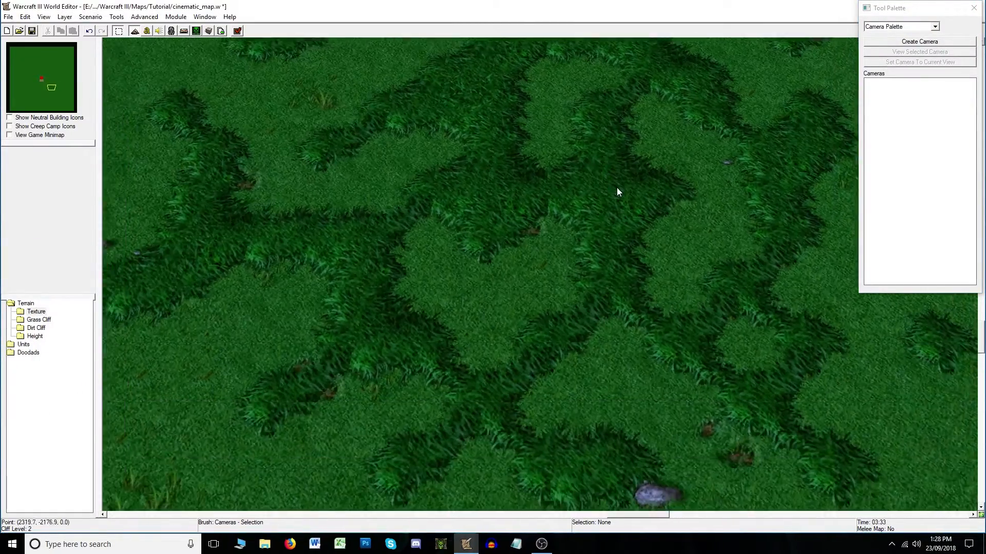
right_drag(617, 187, 585, 205)
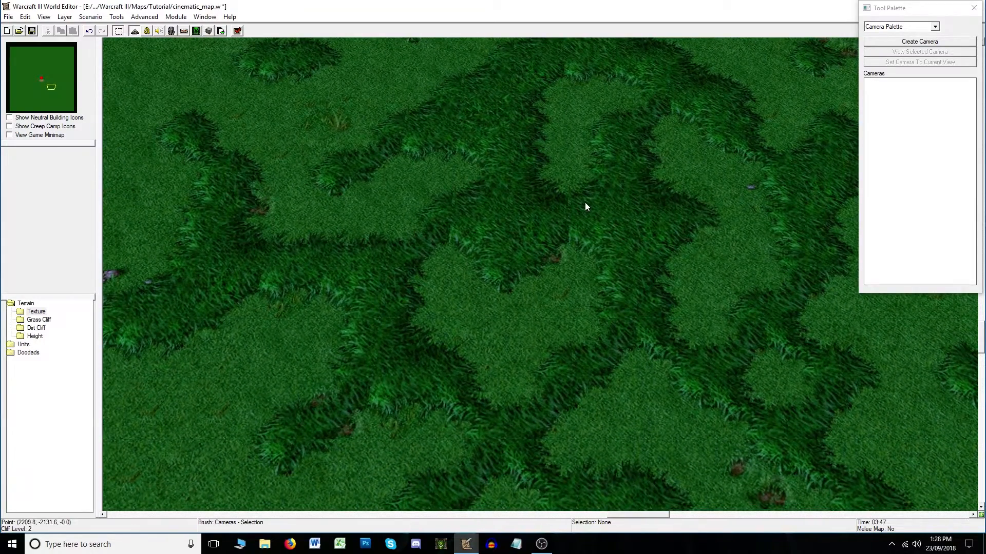
click(915, 45)
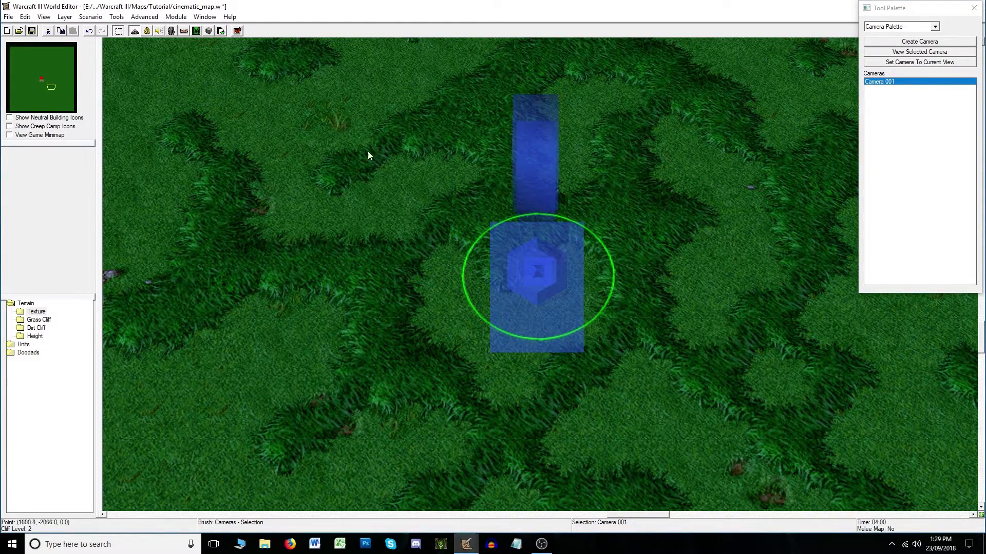
- Start a Camera - Apply Camera Object (Timed) action after the cinematic mode action in the Cinematic trigger
click(147, 32)
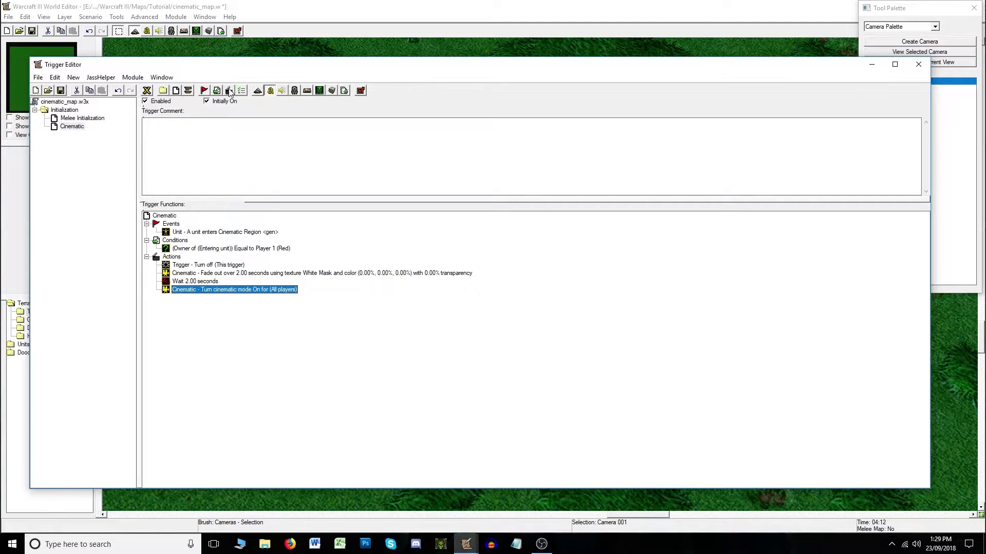
click(230, 92)
key(c)
key(c)
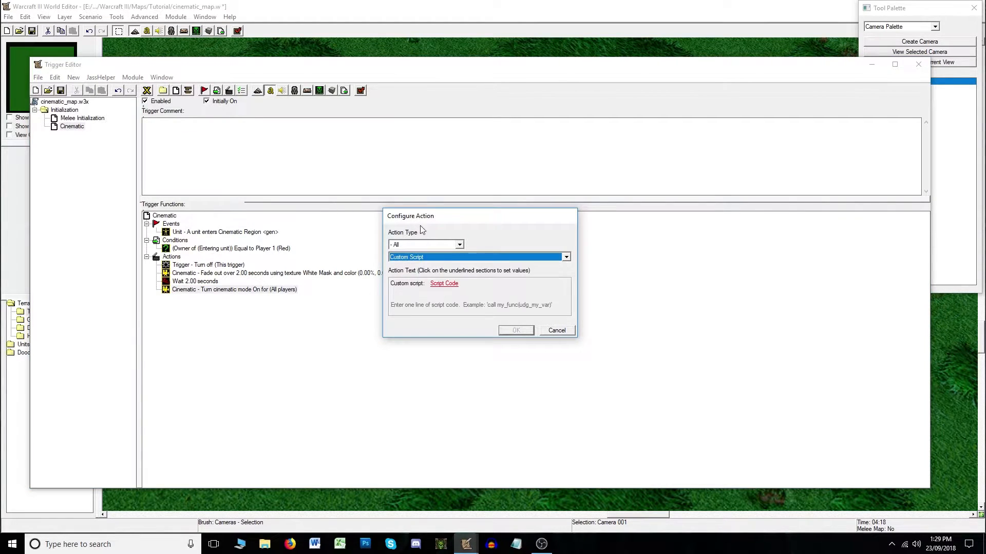
click(438, 259)
click(434, 267)
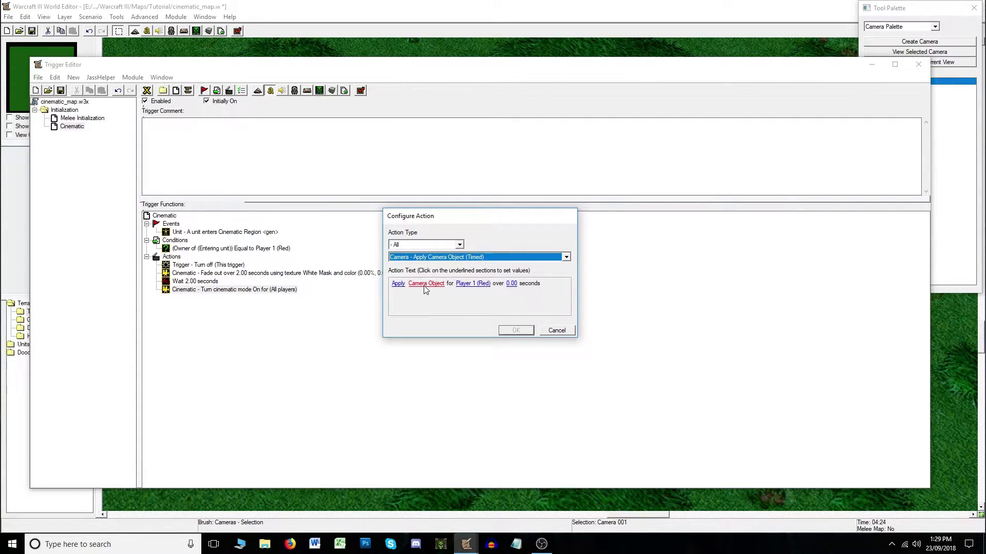
- Choose Camera 001 as the camera object, applied for Player 1 (Red) over 0.00 seconds, and add the action
click(424, 284)
click(415, 250)
click(514, 250)
click(513, 259)
click(548, 250)
click(544, 248)
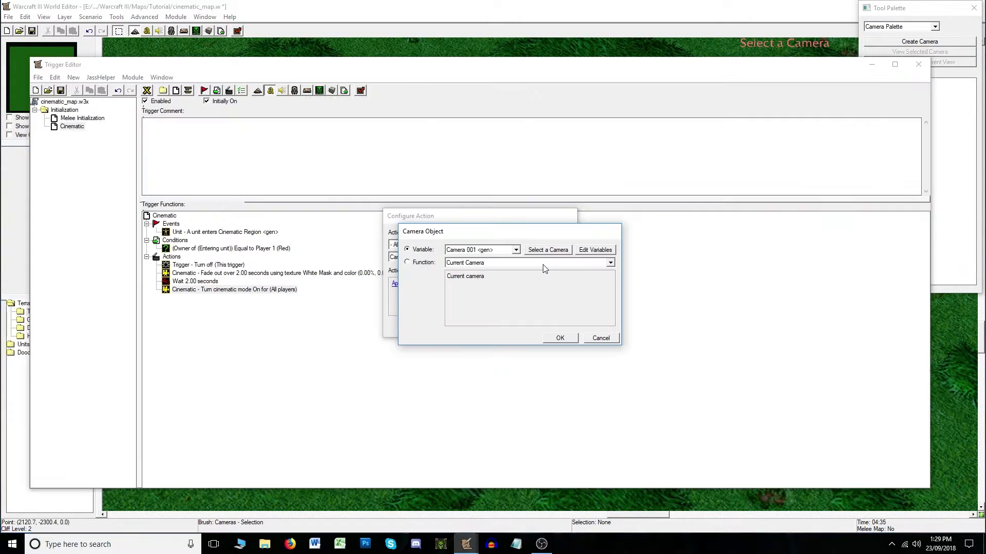
click(554, 338)
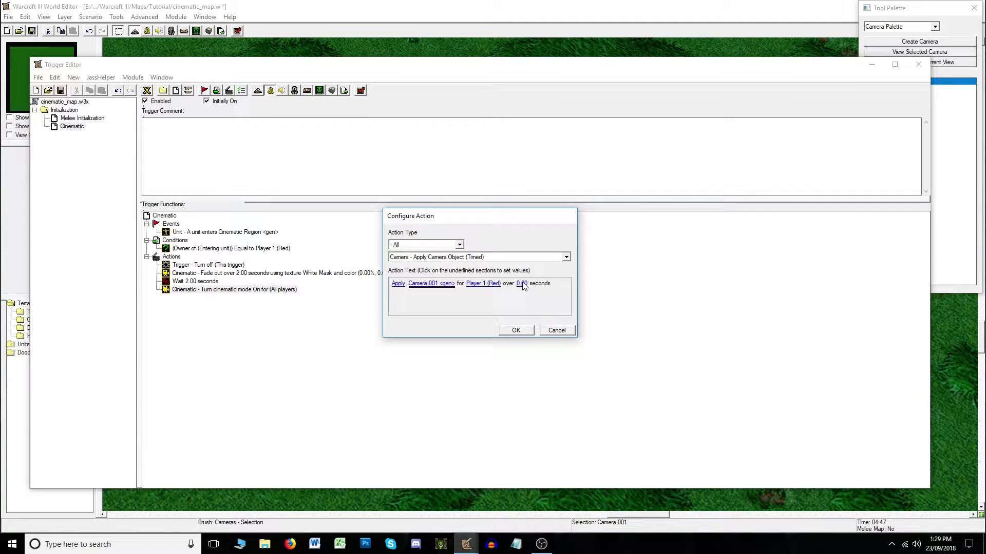
click(517, 331)
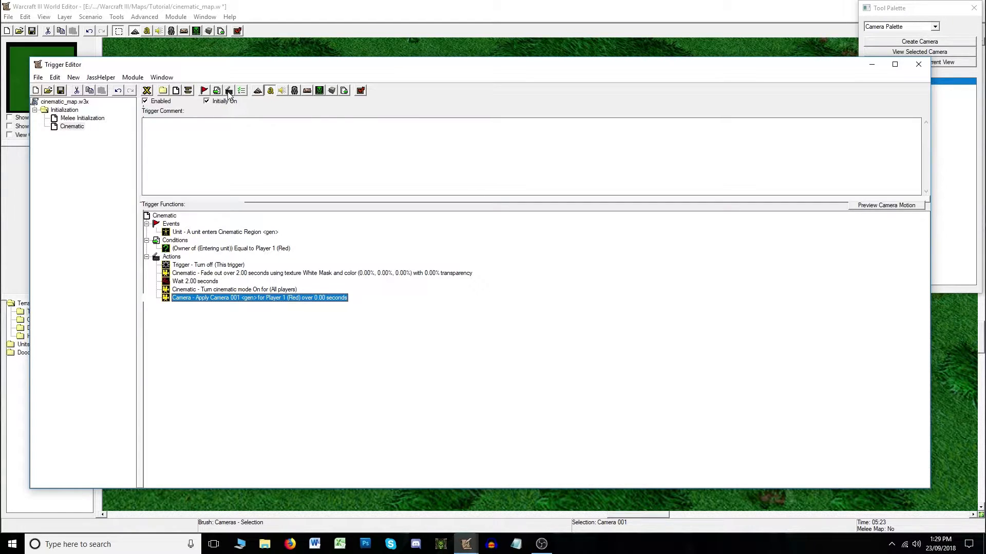
- Start an Environment - Set Sky action after the camera action in the Cinematic trigger
click(956, 338)
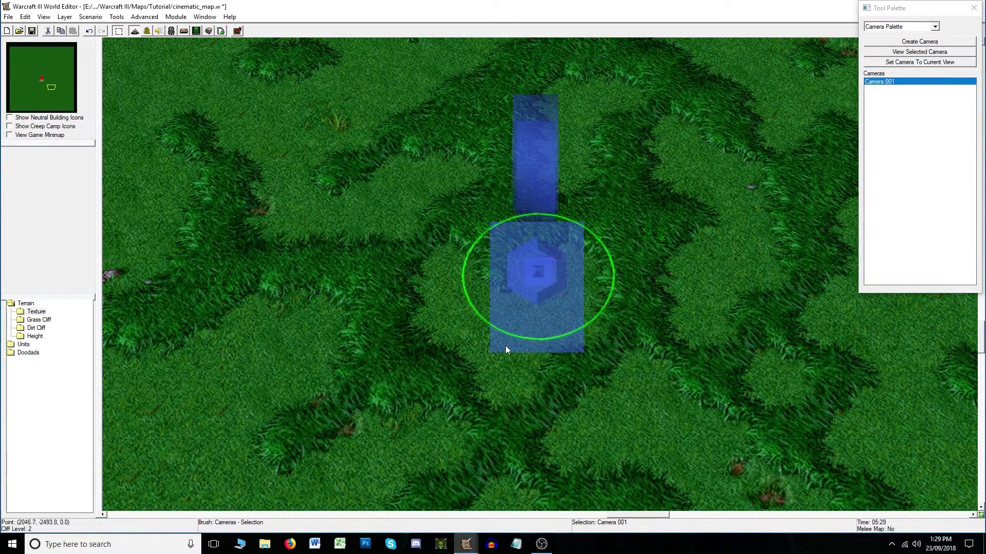
right_drag(336, 227, 441, 308)
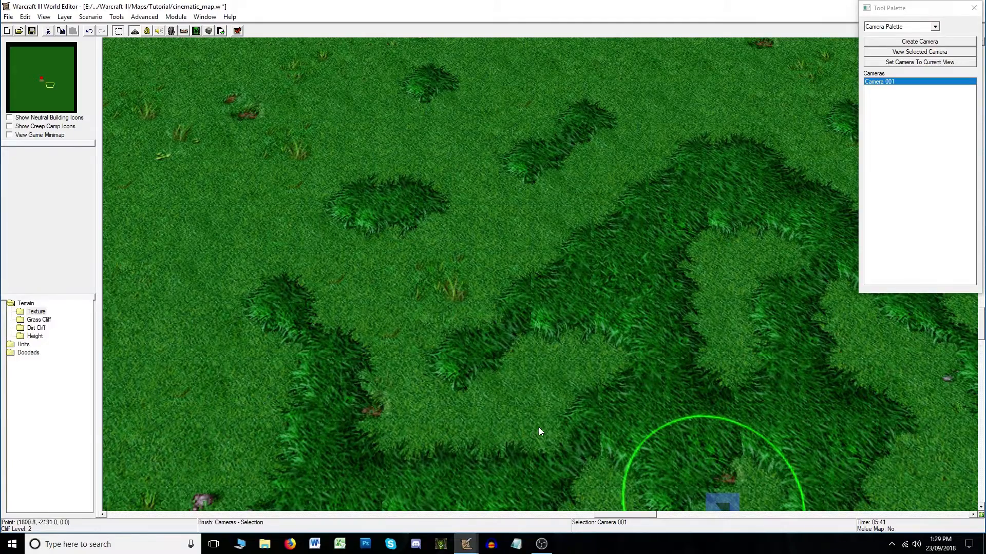
right_drag(450, 343, 440, 412)
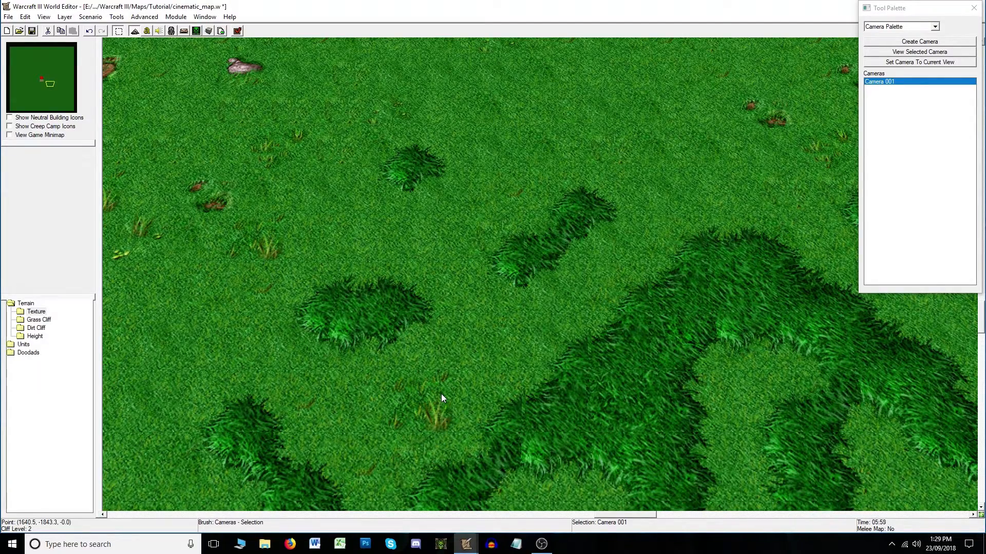
ctrl+right_drag(489, 435, 487, 169)
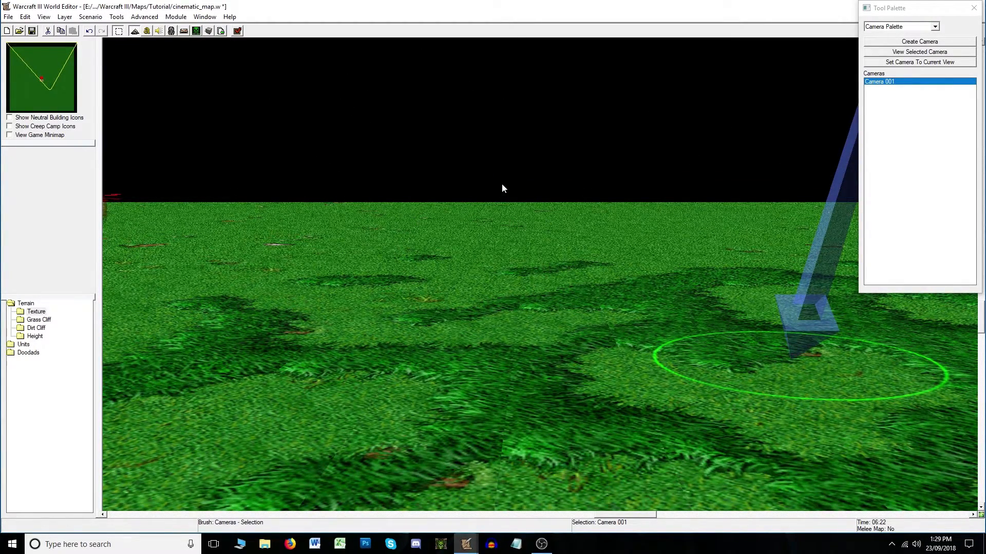
click(149, 32)
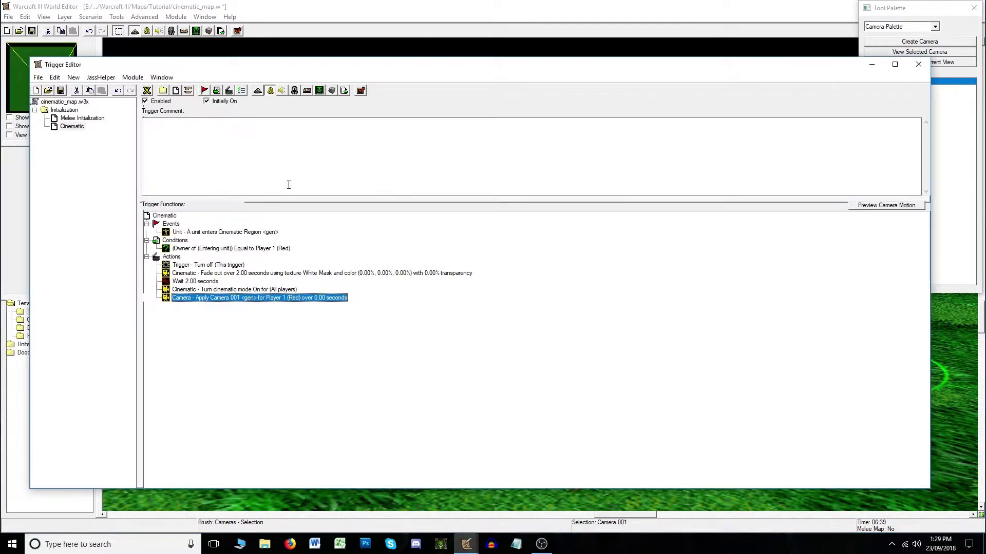
click(229, 91)
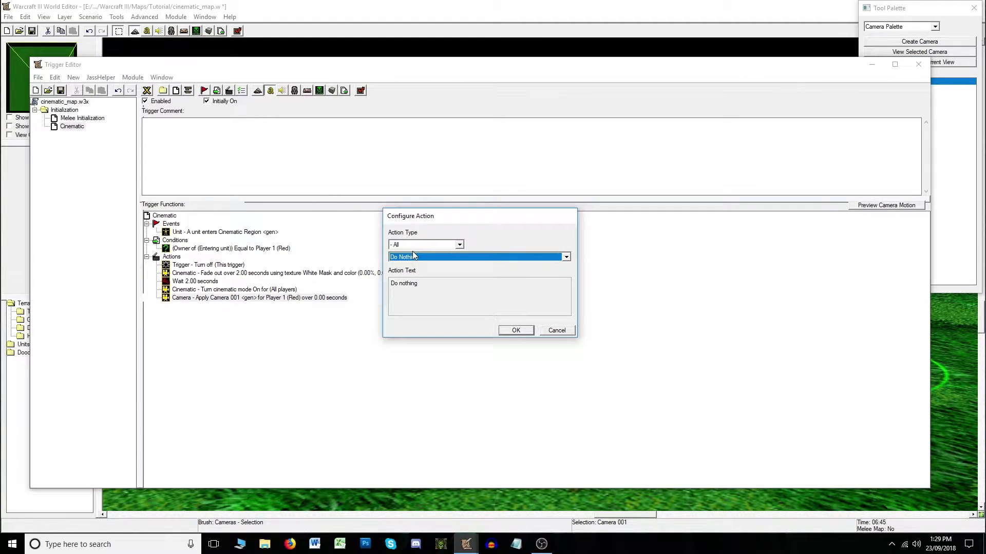
key(e)
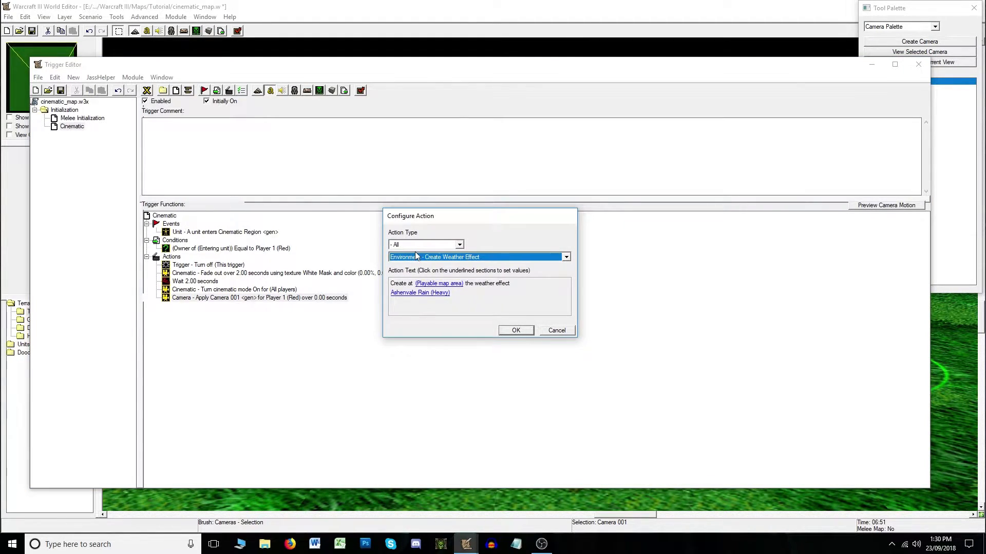
click(417, 257)
click(434, 353)
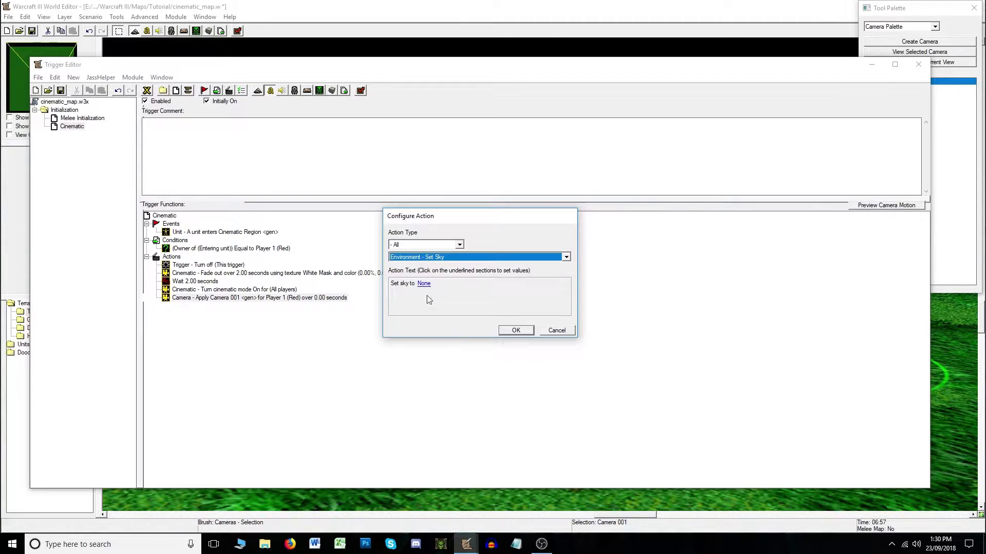
- Set the sky model to the Generic Sky preset and add the action to the trigger
click(424, 283)
click(477, 252)
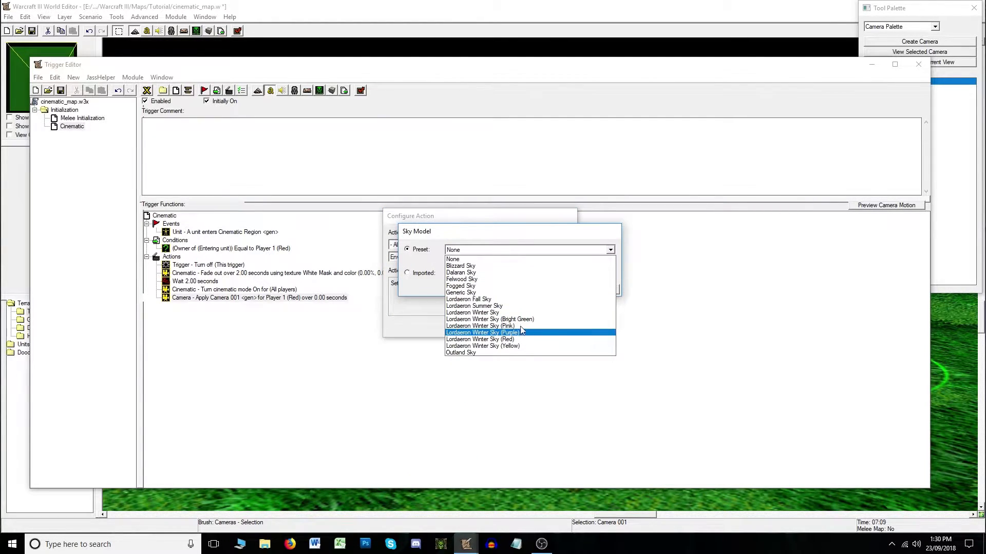
click(477, 292)
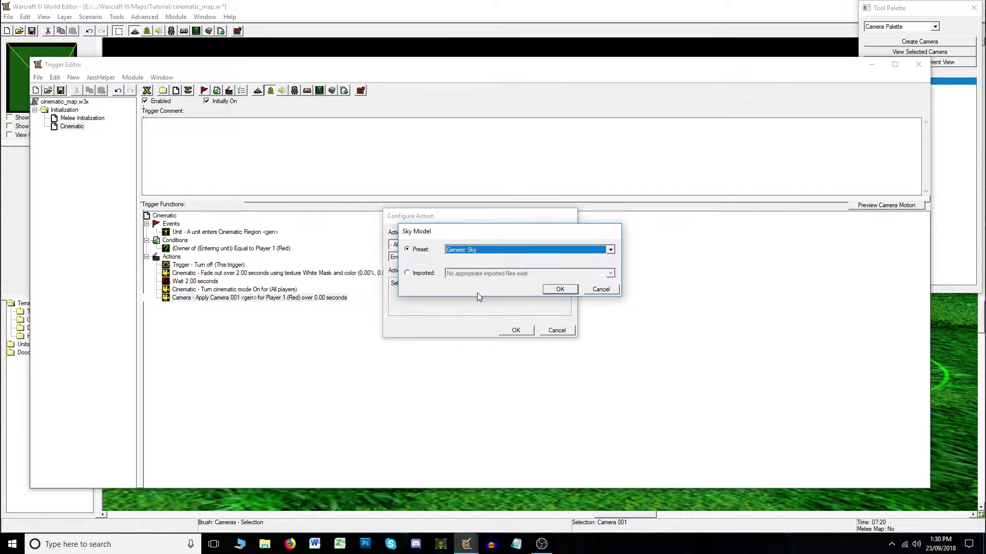
click(559, 289)
click(515, 331)
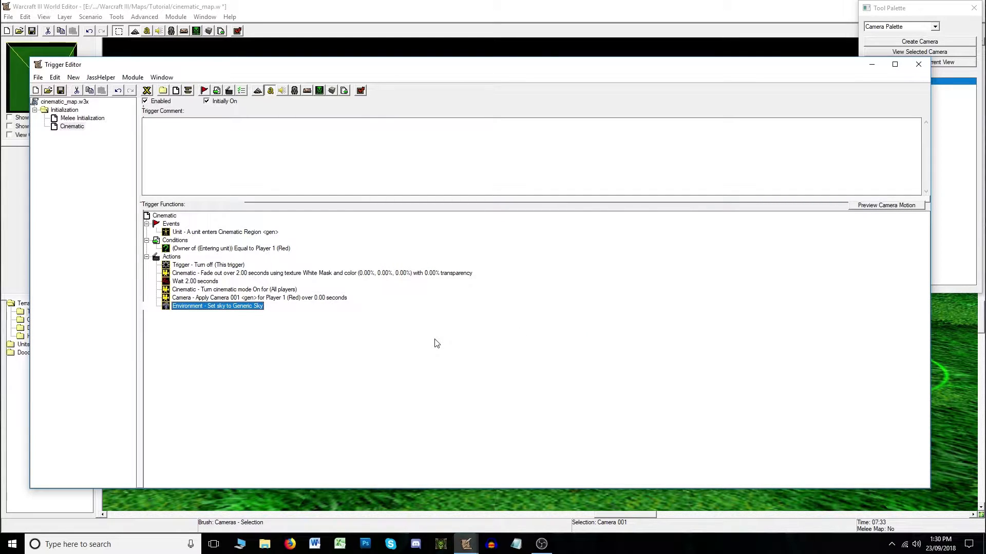
- Review the available sky model presets in the Set Sky action without changing the selection
double_click(242, 307)
click(445, 284)
click(503, 250)
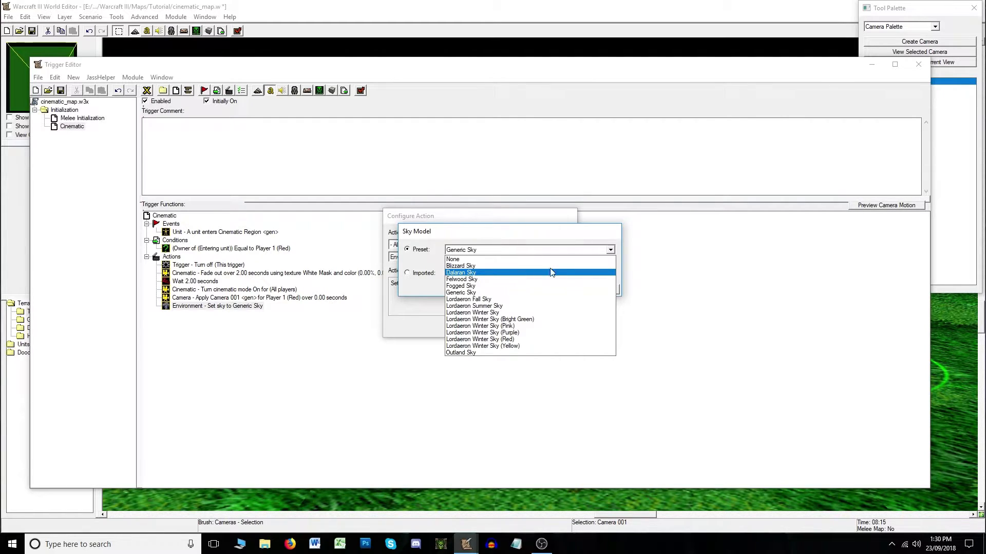
click(560, 219)
click(570, 290)
click(527, 328)
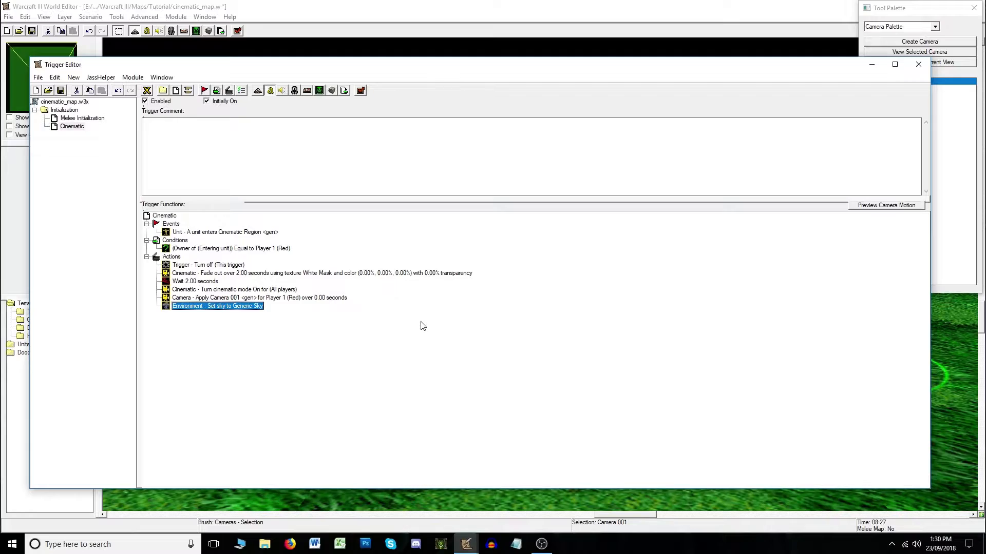
- Draw a small region about 96 by 64 units at the northern edge of the dark grass area
click(476, 47)
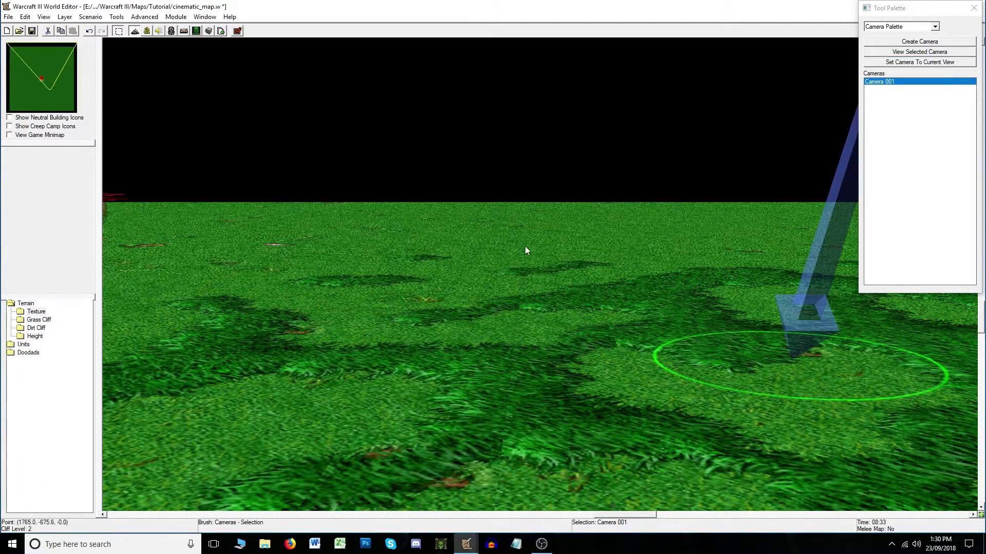
key(ctrl+shift+c)
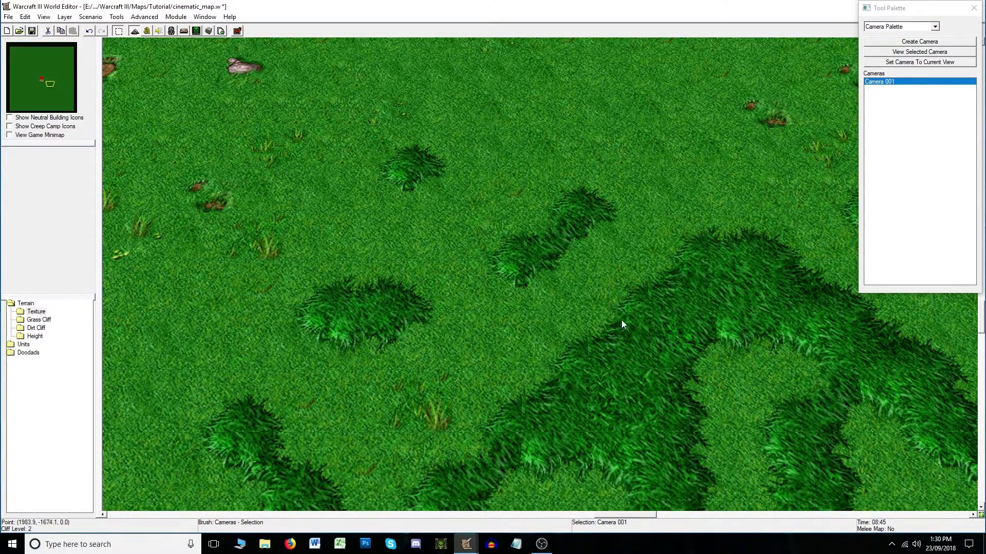
right_drag(640, 341, 488, 253)
drag(42, 81, 54, 89)
right_drag(308, 126, 672, 359)
right_drag(469, 176, 492, 193)
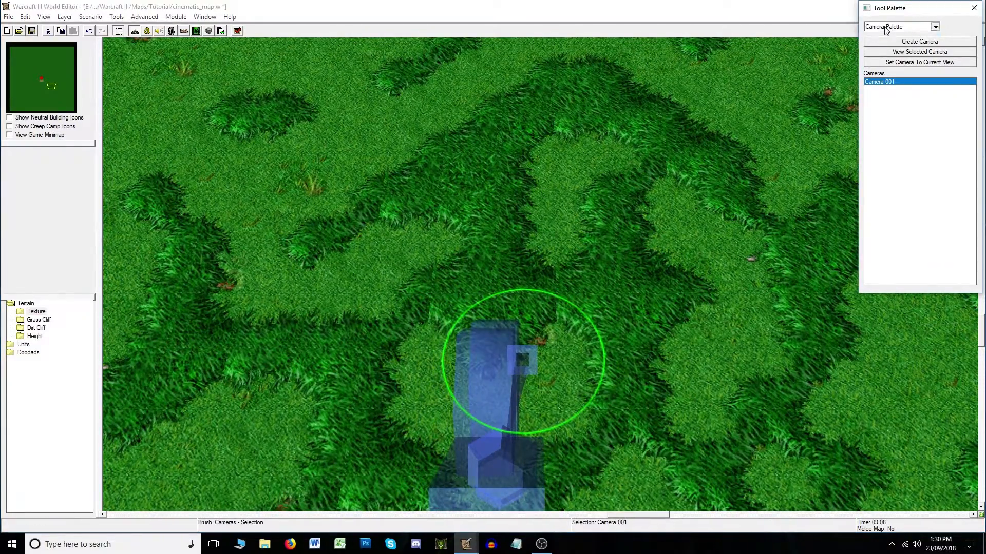
click(885, 26)
click(881, 57)
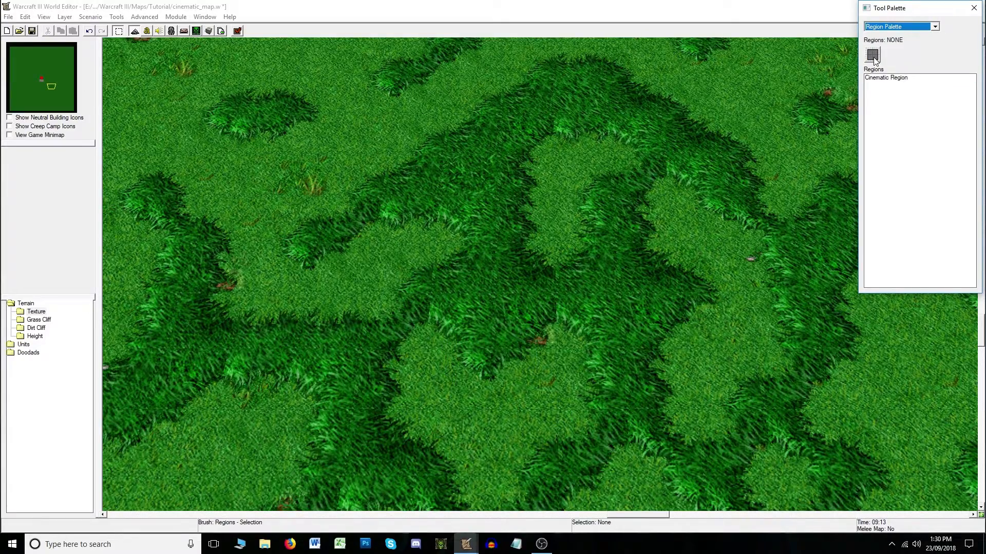
scroll(479, 189, up, 2)
drag(502, 200, 519, 204)
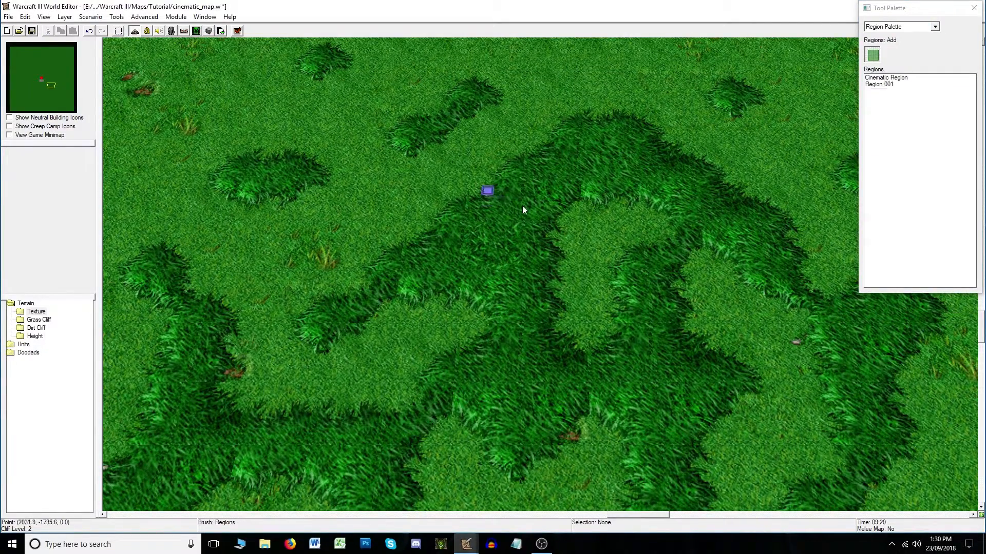
right_click(516, 211)
- Rename the small region on the dark grass as SamuroRegion1
double_click(503, 205)
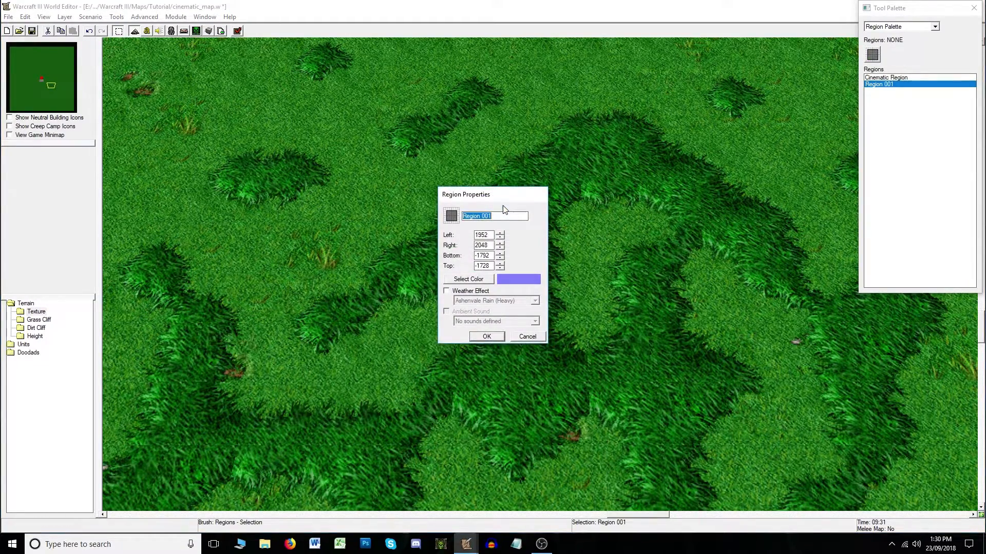
text(SamuroReiog)
key(BackSpace)
text(n1)
key(Return)
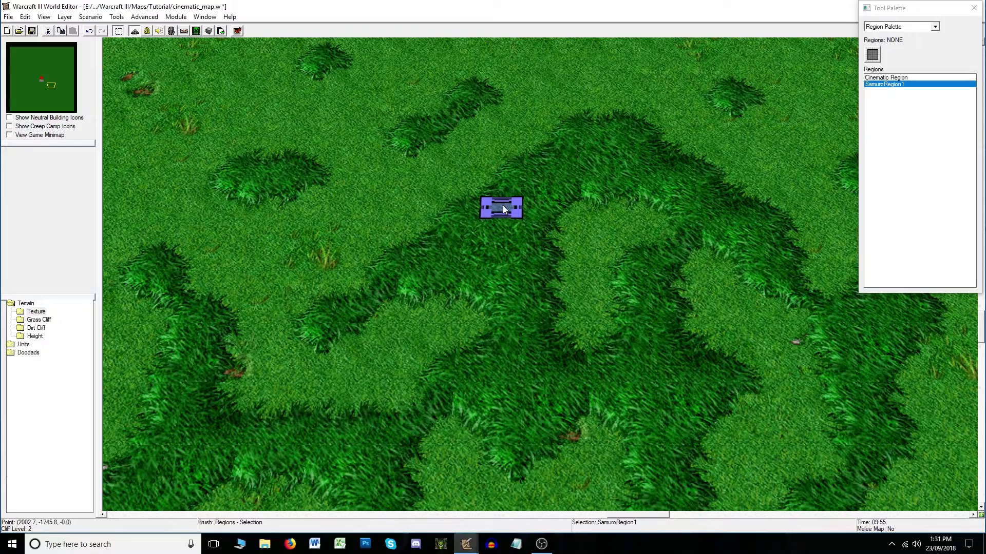
- Draw a second, wider region on the dark grass well south of SamuroRegion1
right_drag(514, 280, 532, 194)
click(872, 55)
right_drag(614, 293, 603, 227)
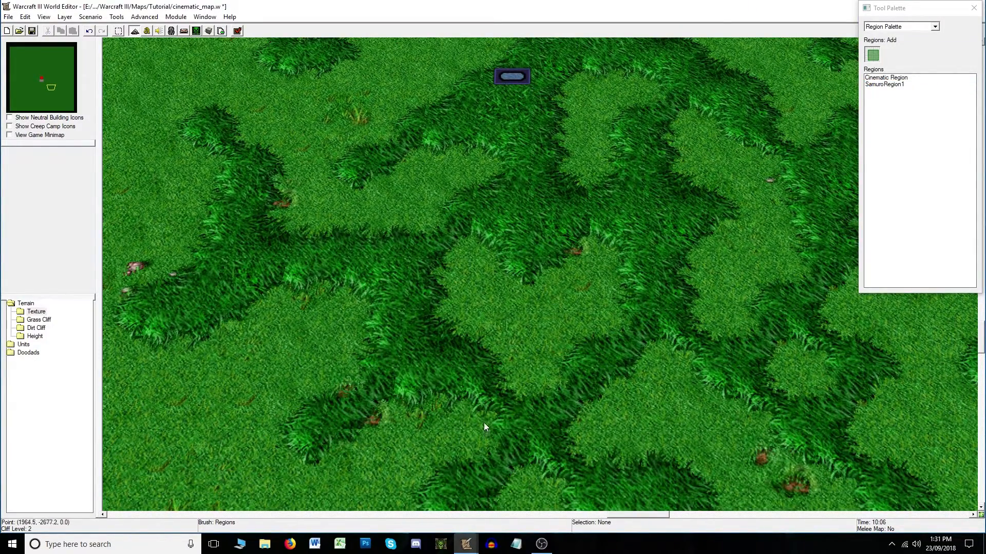
drag(482, 366, 565, 390)
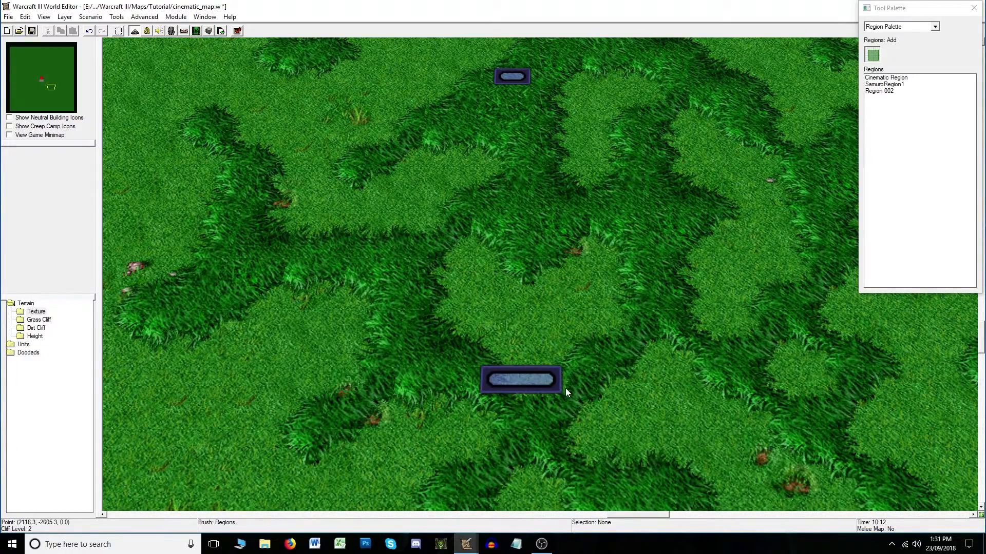
key(Escape)
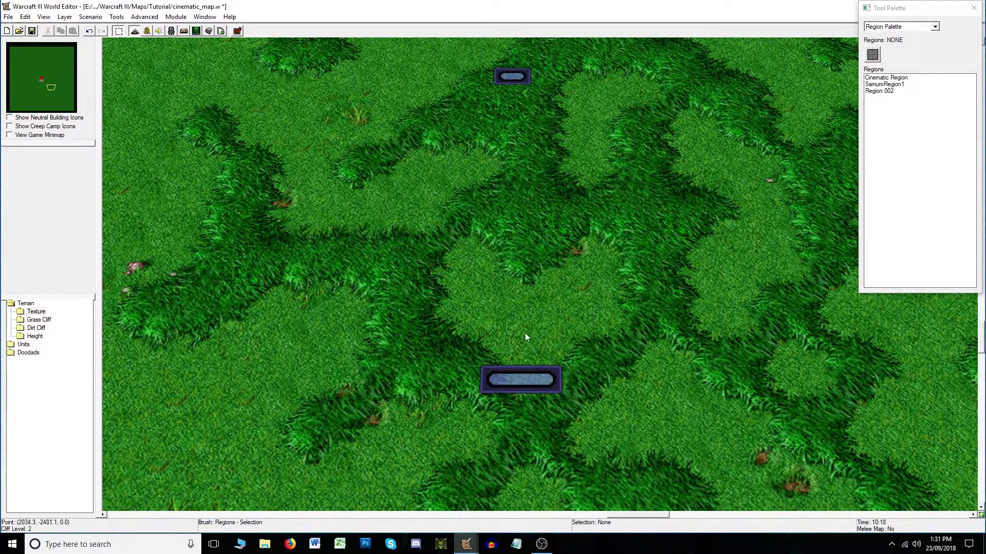
- Rename the wider southern region as SamuroRegion2
click(526, 375)
double_click(526, 375)
text(SamuroRegion2)
key(Return)
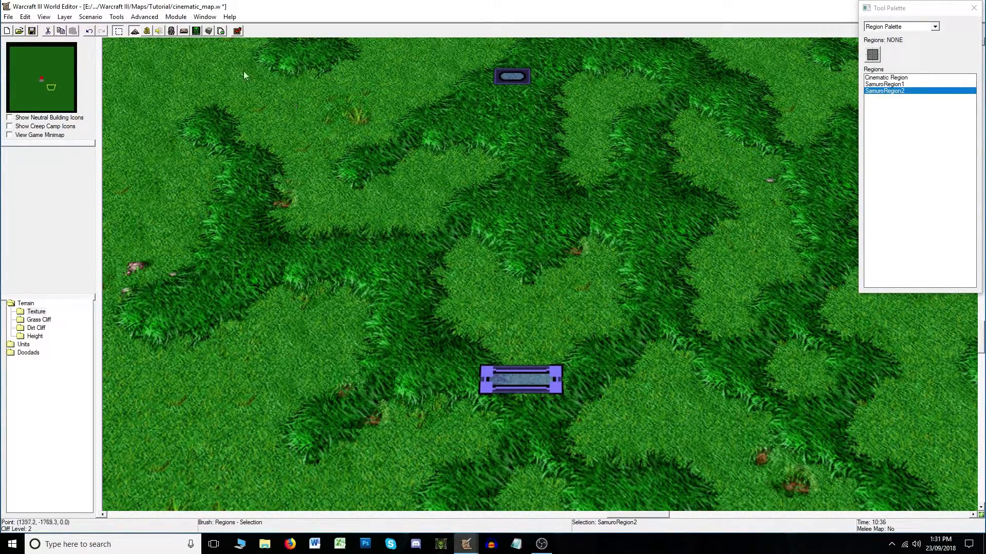
- Start a new Unit - Issue Order Targeting A Point action after the sky action in the Cinematic trigger
key(F4)
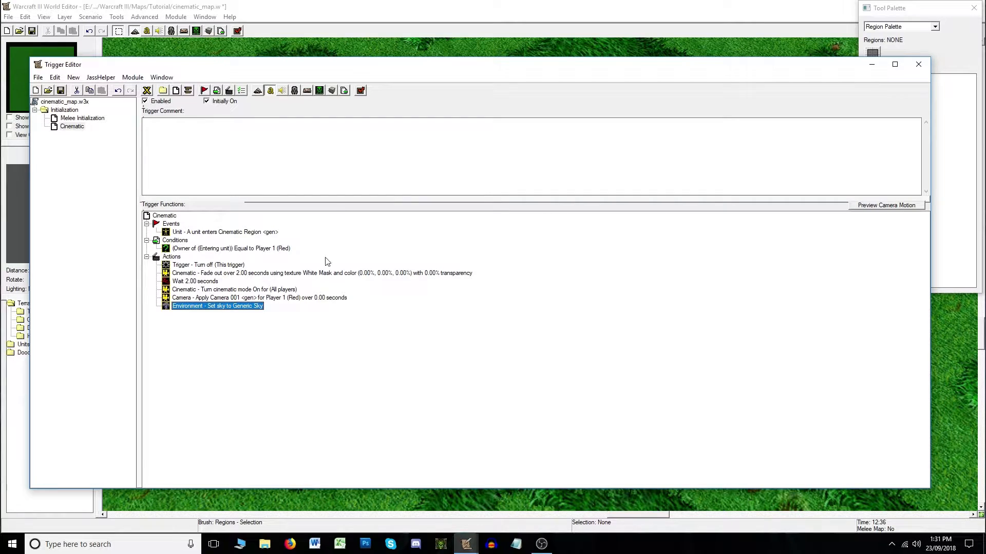
click(229, 92)
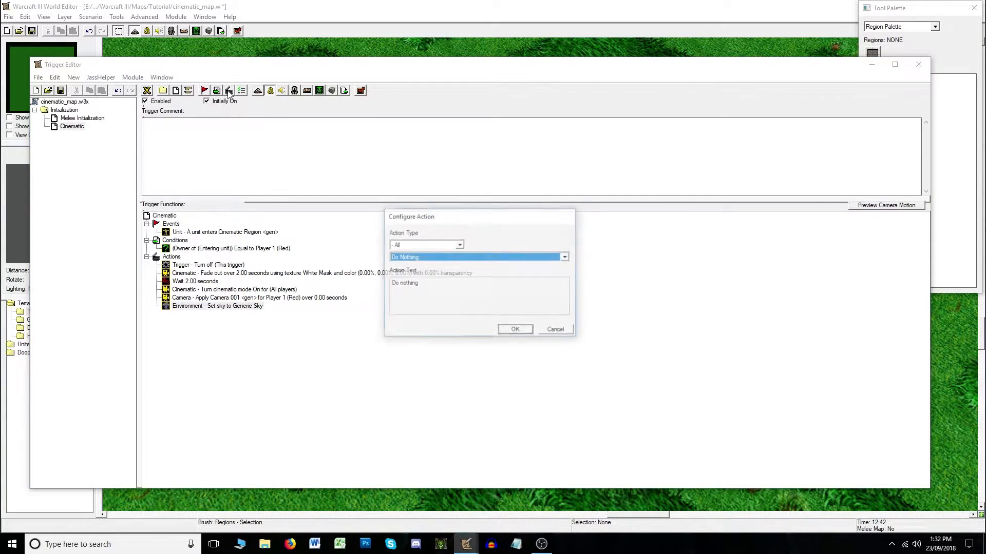
key(u)
click(462, 258)
scroll(481, 348, down, 11)
scroll(481, 348, down, 10)
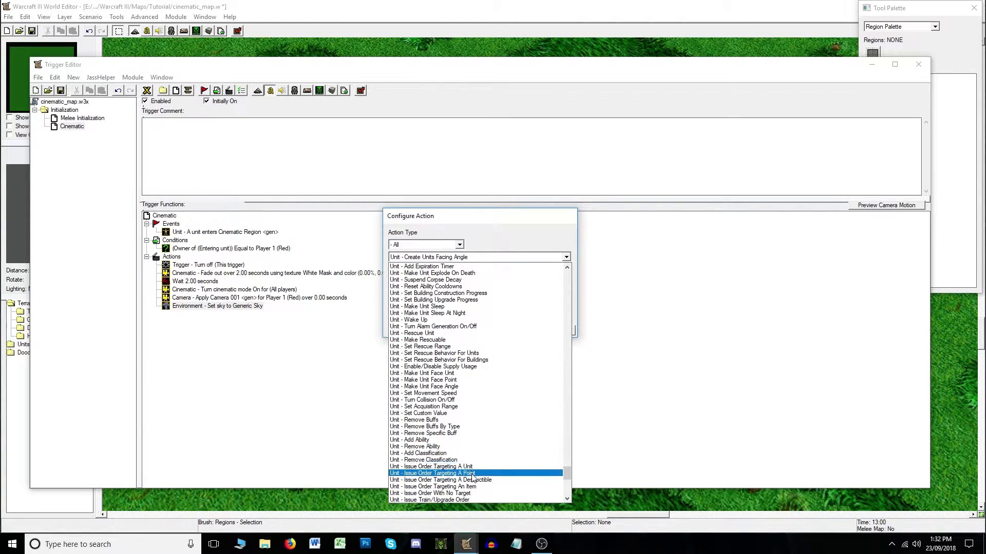
click(472, 475)
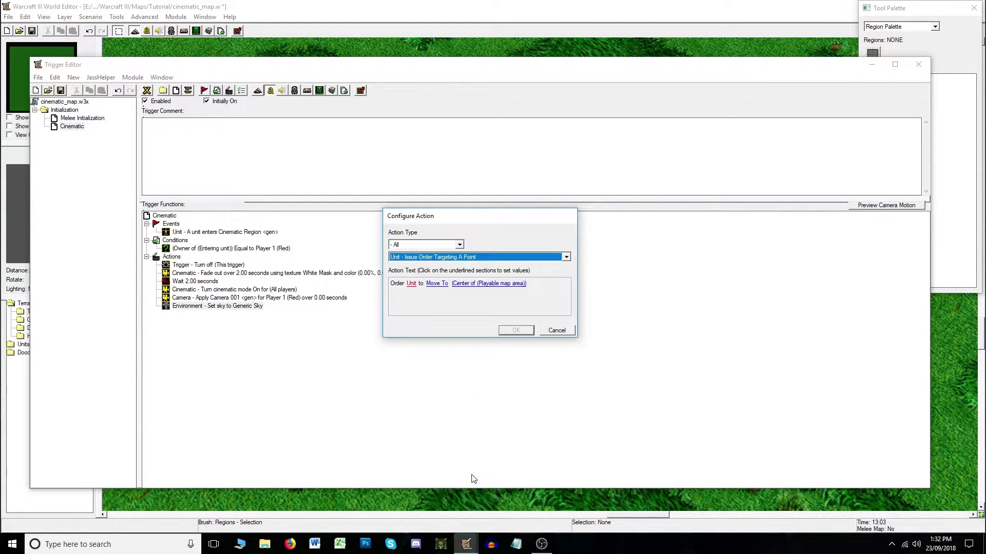
- Set the unit receiving the point order to the Samuro 0002 variable
click(411, 284)
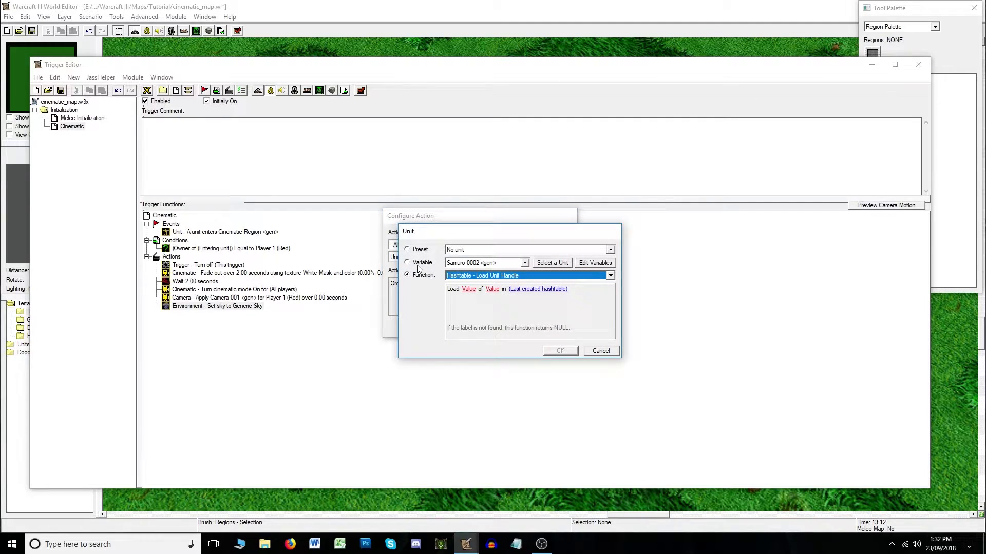
click(418, 263)
click(476, 260)
click(476, 261)
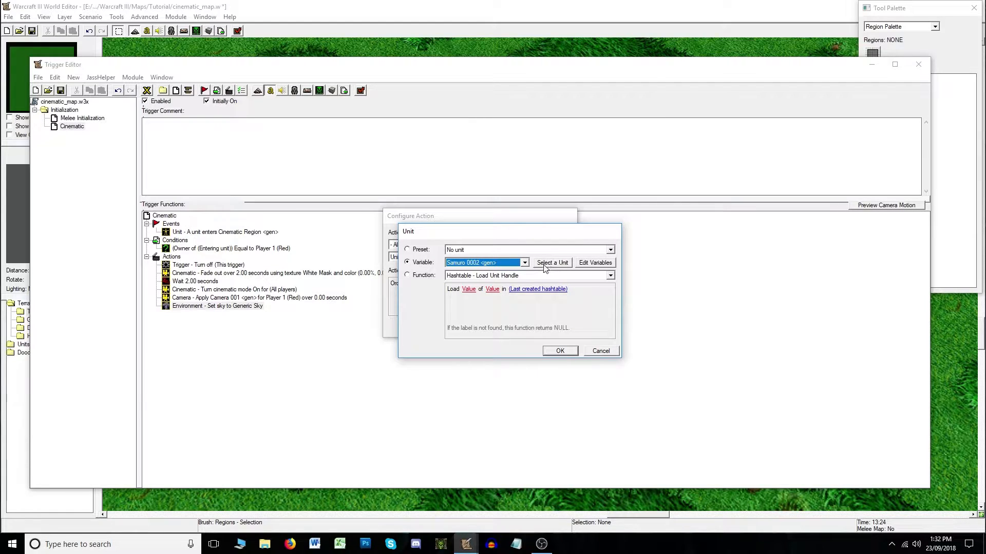
click(560, 351)
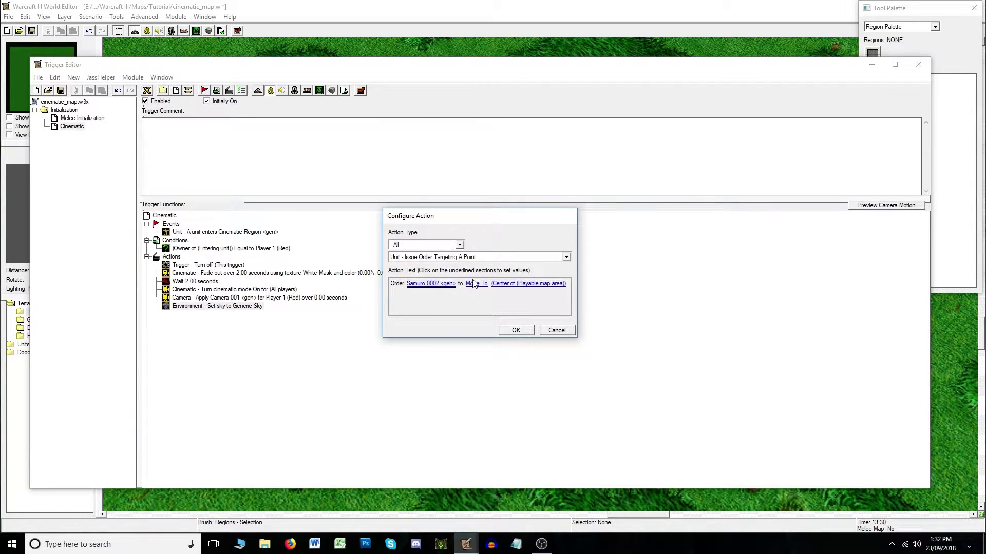
- Target the move order at the center of SamuroRegion1, picking the region on the map, and add the action
click(518, 283)
click(485, 277)
click(547, 278)
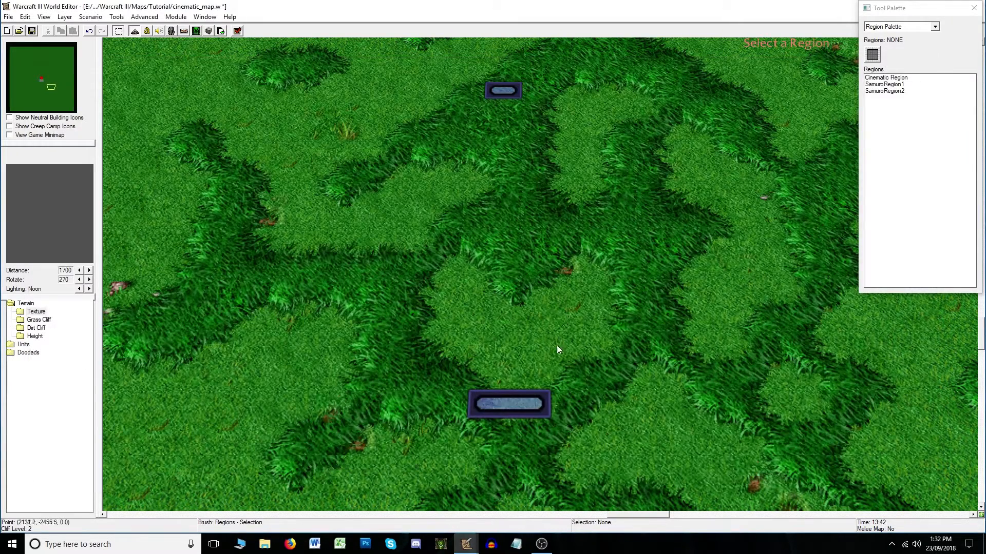
click(503, 88)
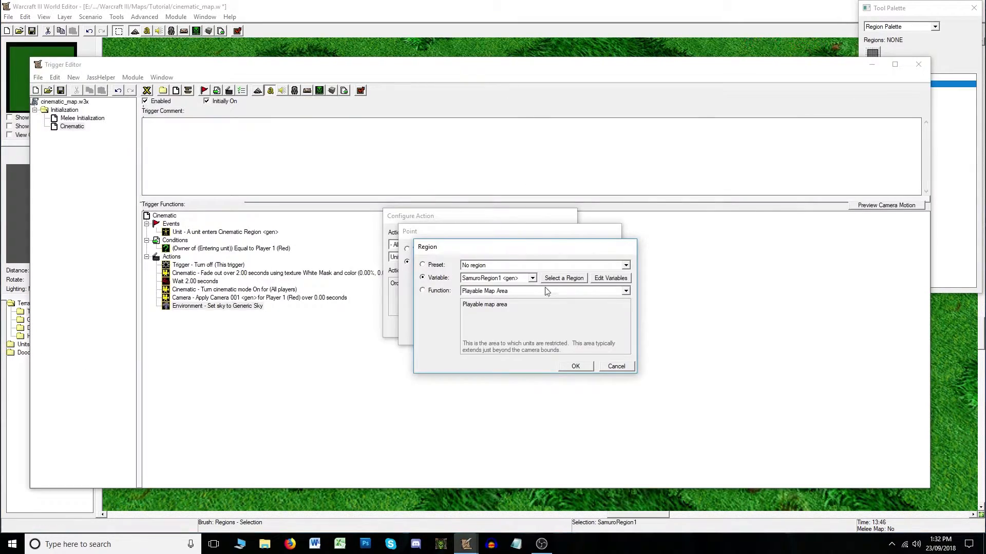
click(575, 366)
click(561, 338)
click(521, 331)
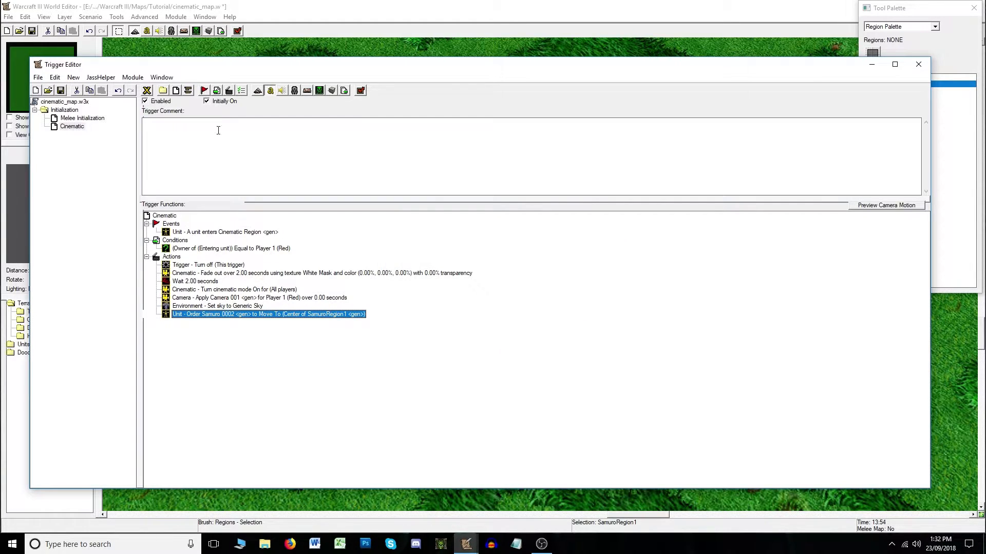
- Start a new Unit - Move Unit And Face Angle (Instantly) action below Samuro's move order
click(229, 90)
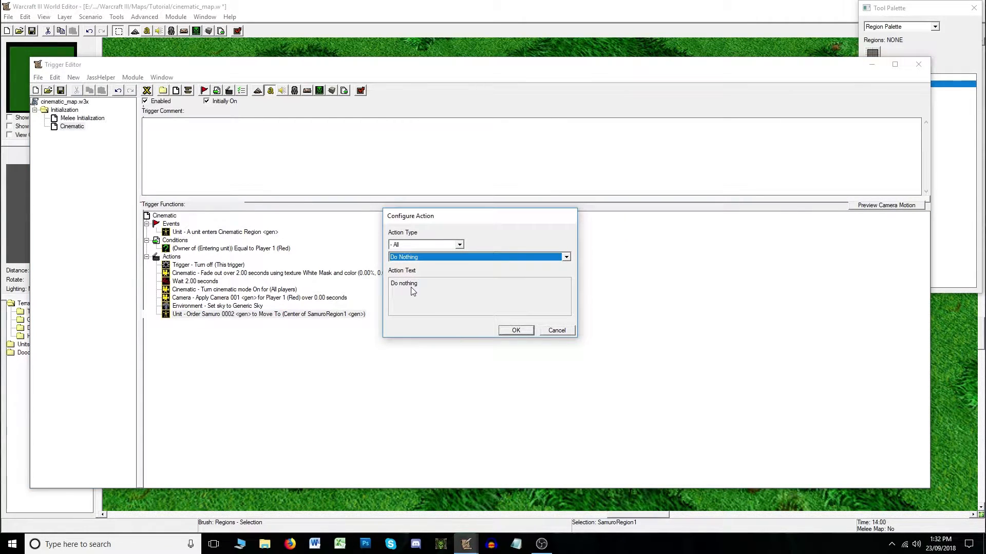
key(u)
click(446, 257)
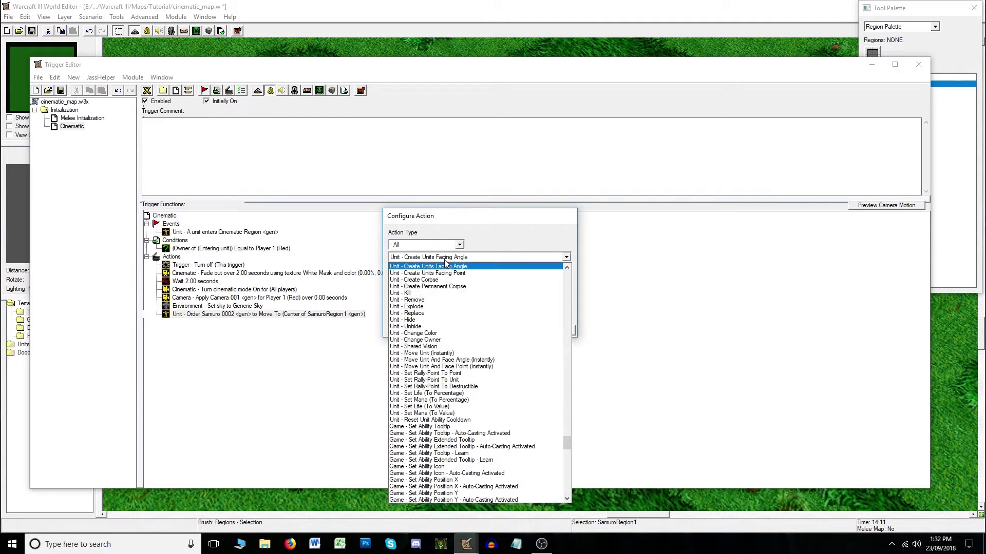
click(462, 360)
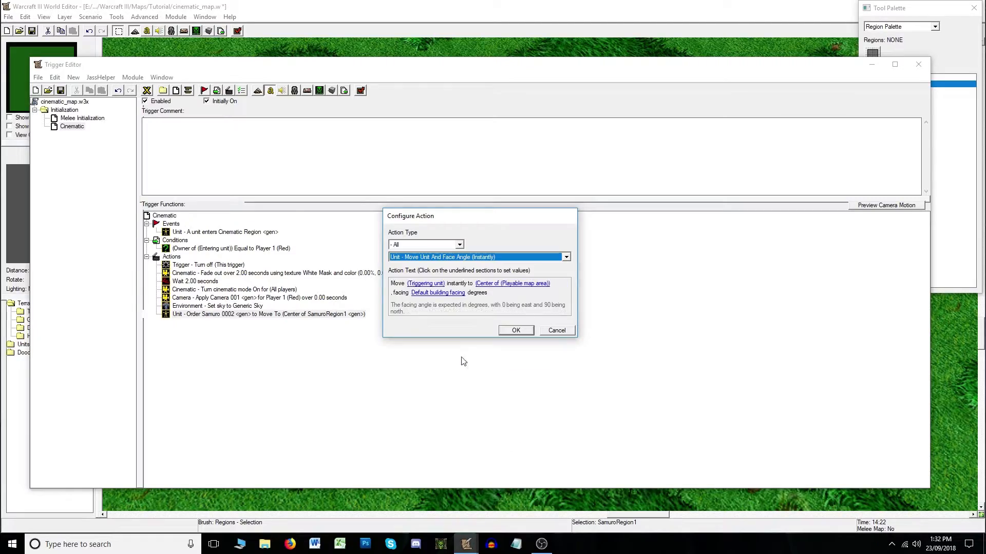
- Set the instantly moved unit to Samuro 0002, picked on the map, and keep Default building facing as the angle
click(425, 285)
click(552, 263)
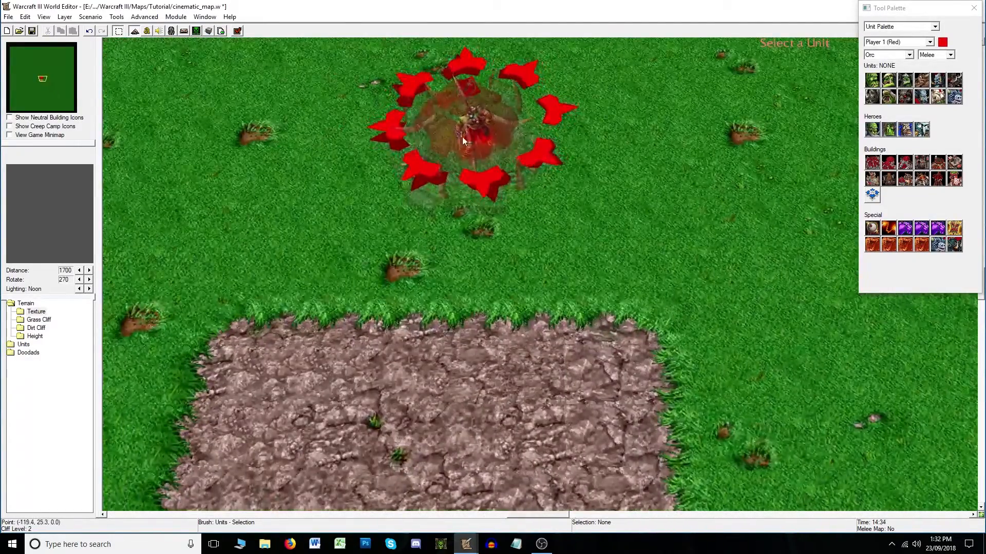
click(462, 135)
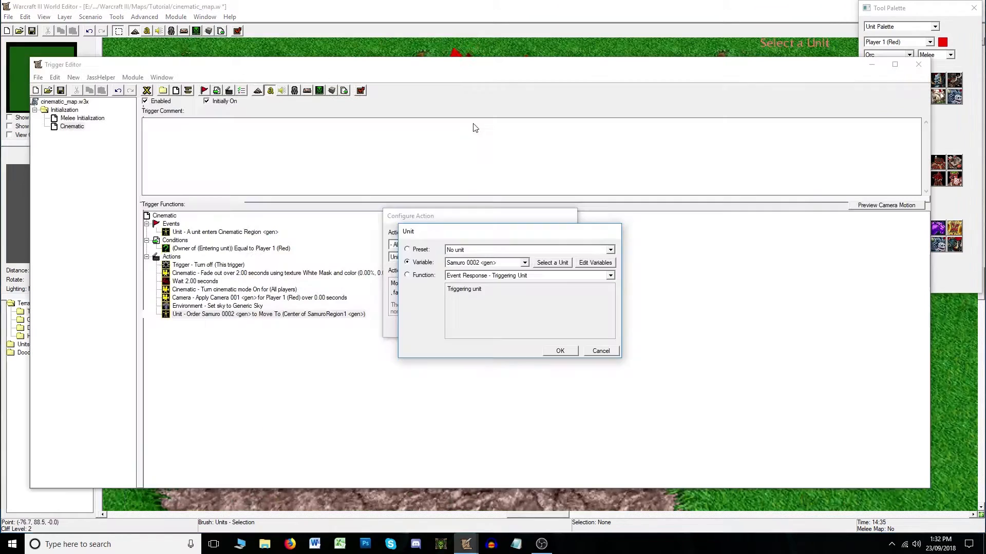
click(560, 351)
click(442, 296)
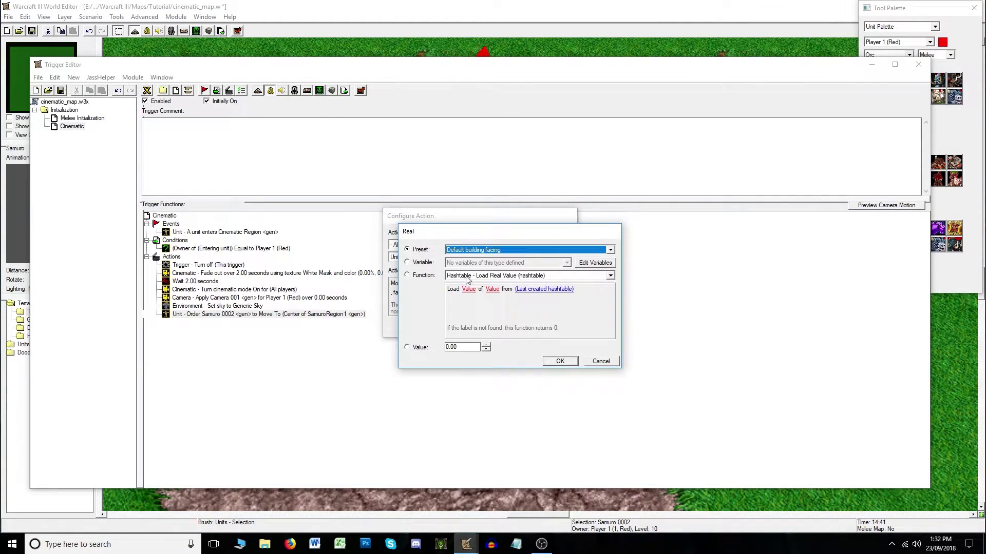
click(560, 361)
- Set the instant move's destination to the center of SamuroRegion1, picked on the map, and add the action
click(527, 286)
click(496, 276)
click(565, 277)
right_drag(566, 276, 230, 218)
right_drag(590, 334, 440, 281)
right_drag(170, 205, 475, 298)
click(501, 191)
click(571, 365)
click(559, 339)
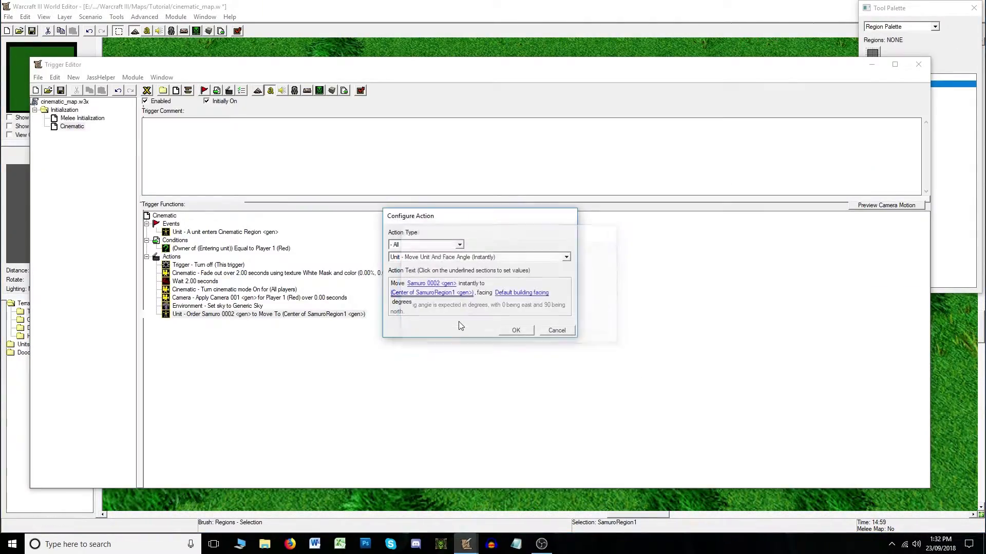
key(Return)
- Disable and re-enable the action ordering Samuro to move to the center of SamuroRegion1
click(270, 315)
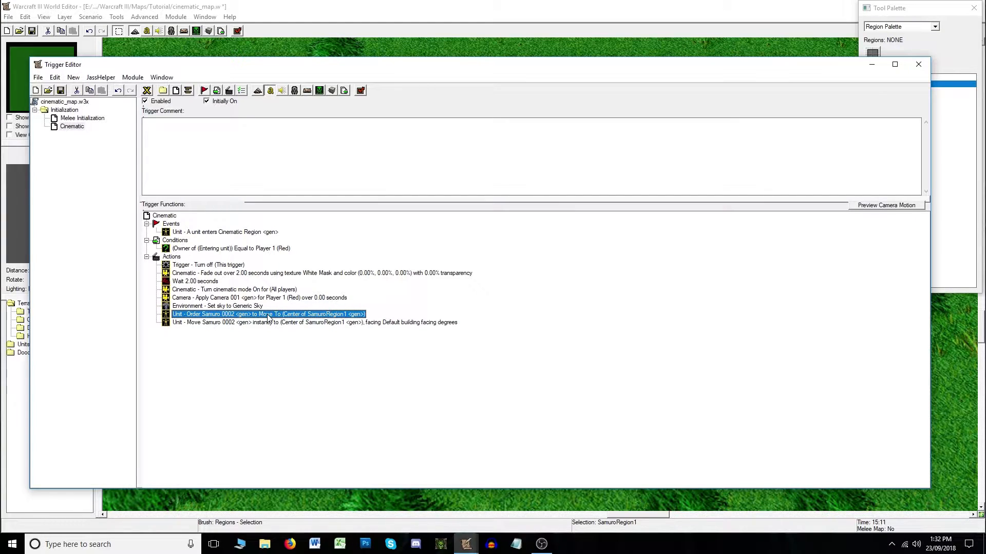
click(272, 323)
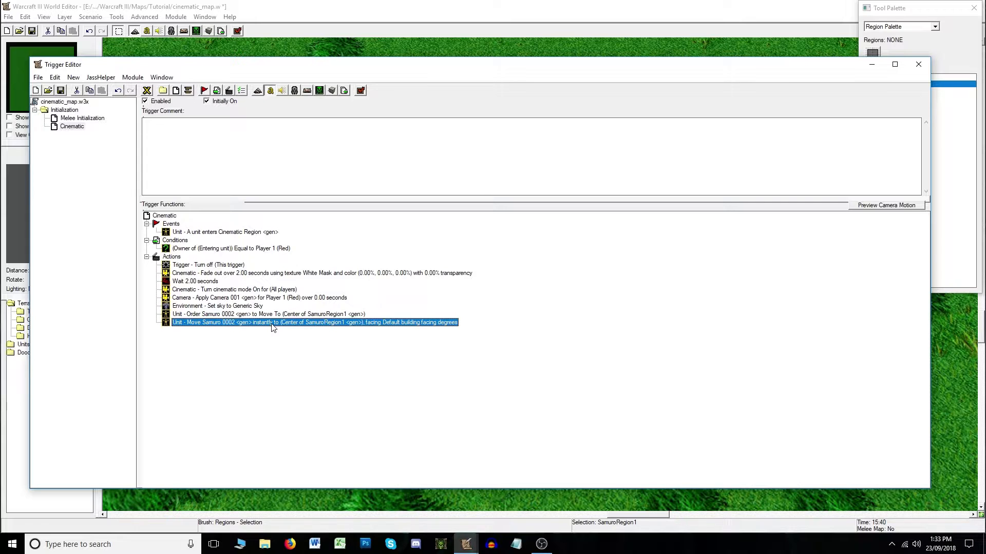
click(274, 315)
right_click(275, 317)
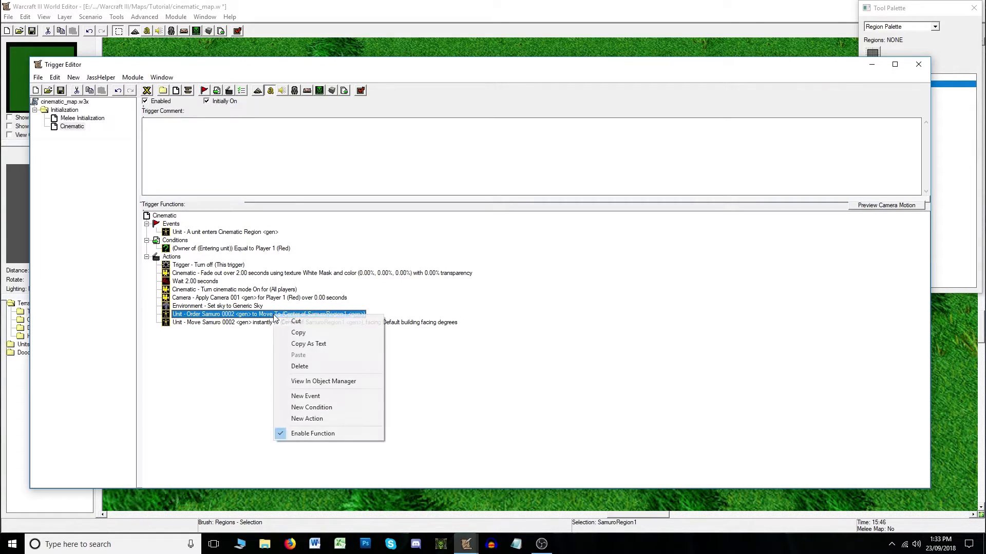
click(298, 433)
click(243, 323)
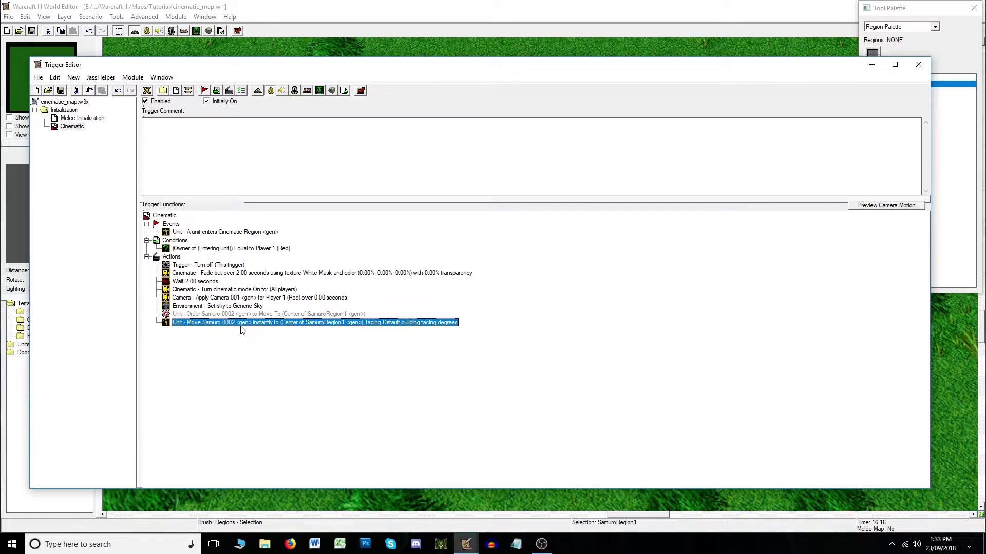
right_click(281, 317)
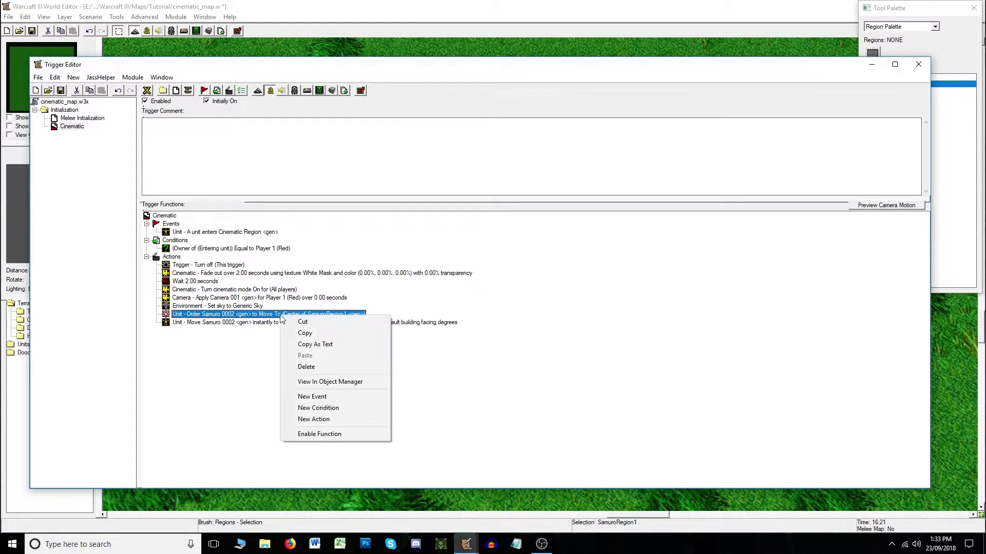
click(327, 433)
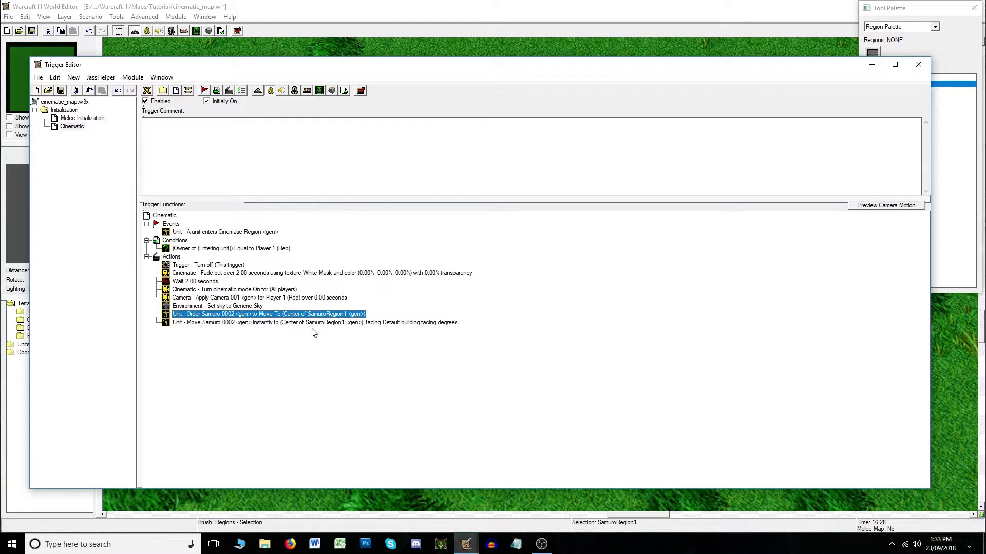
- Add a comment reading START OF CUTSCENE below Samuro's instant move action
click(274, 323)
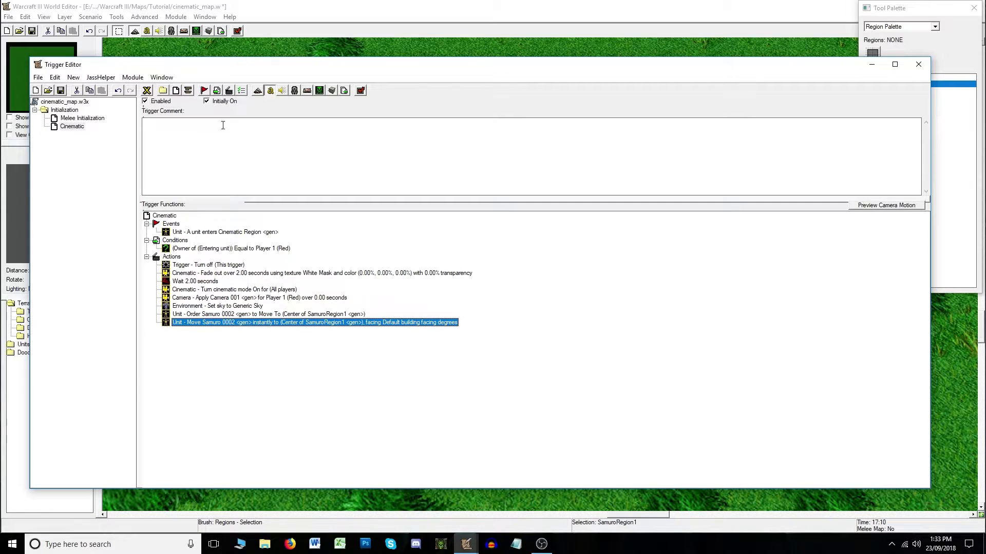
click(229, 94)
click(478, 256)
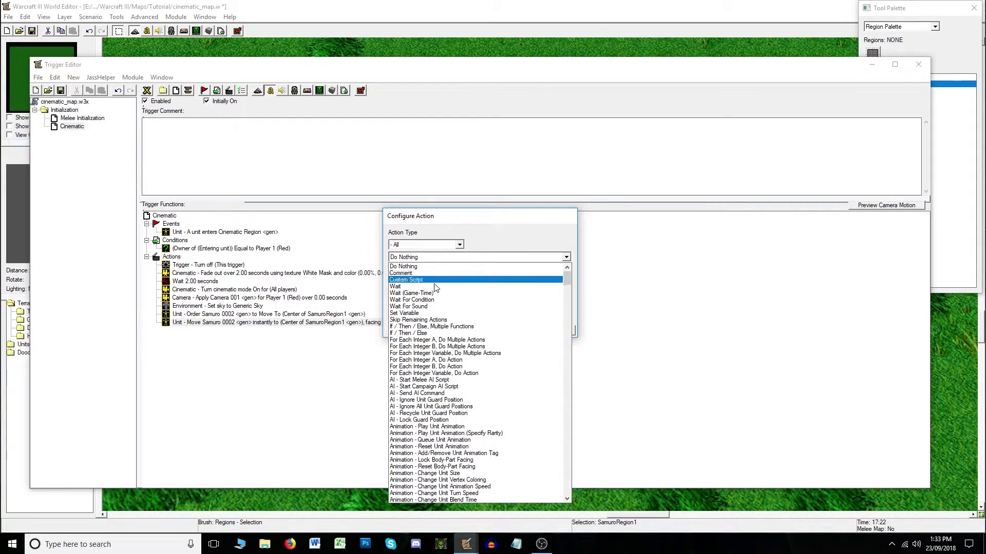
click(422, 279)
click(423, 283)
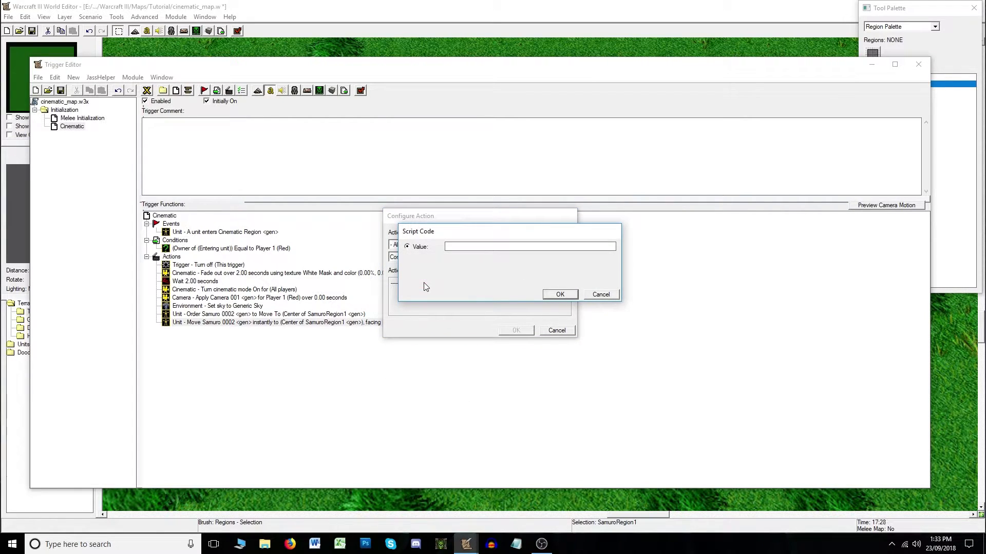
text(START OF CUTSCENE)
key(Return)
key(Return)
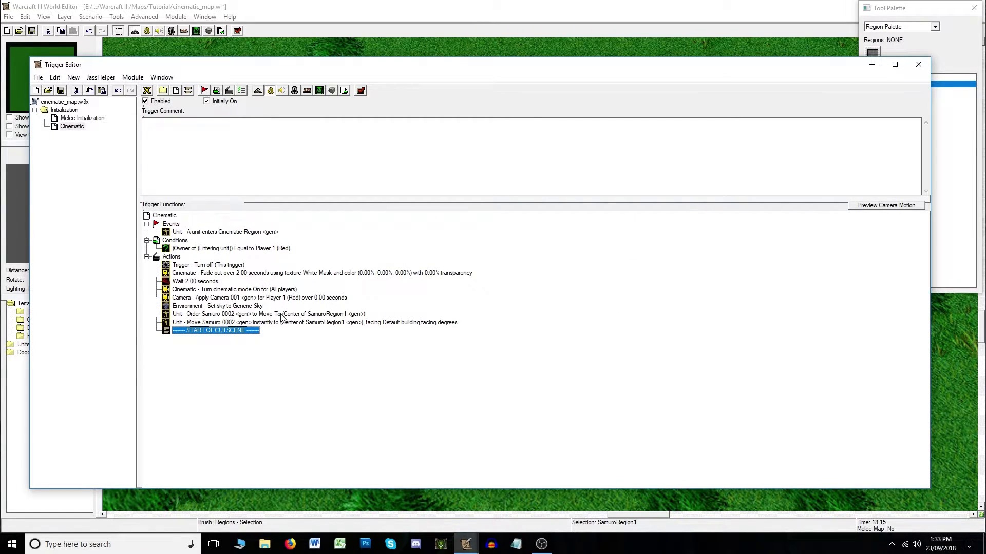
- Duplicate Samuro's SamuroRegion1 move order below the START OF CUTSCENE comment
click(281, 314)
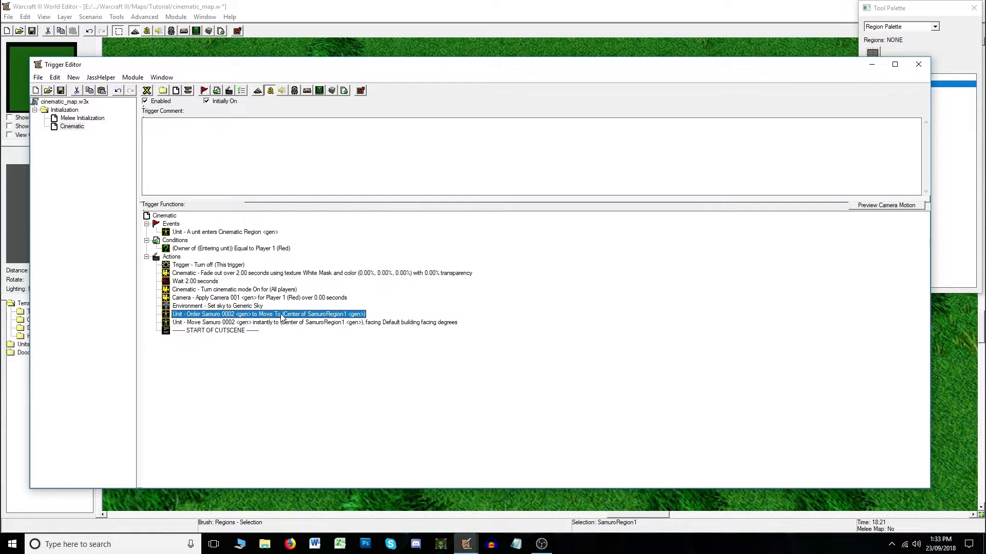
click(245, 330)
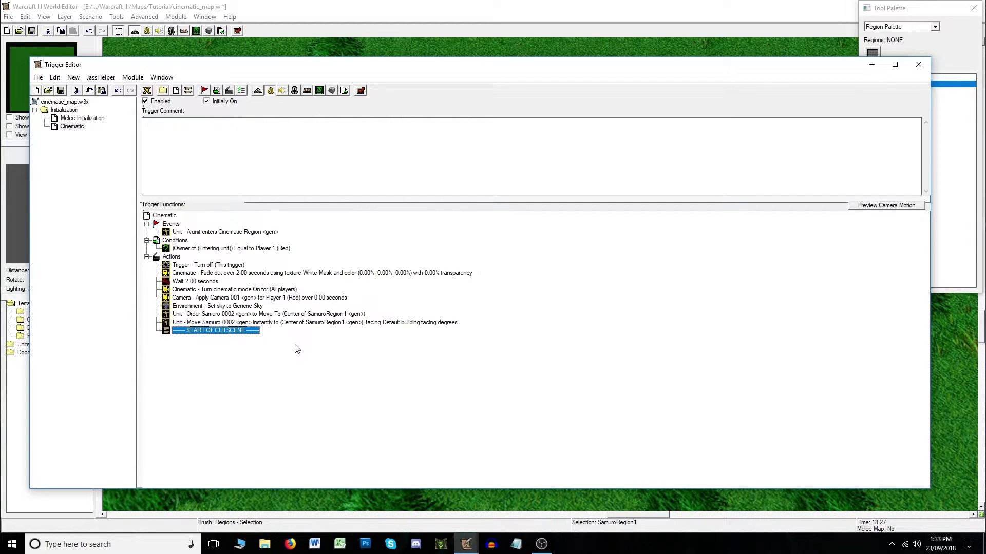
key(ctrl+v)
- Change the duplicated move order's destination to the center of SamuroRegion2
double_click(306, 339)
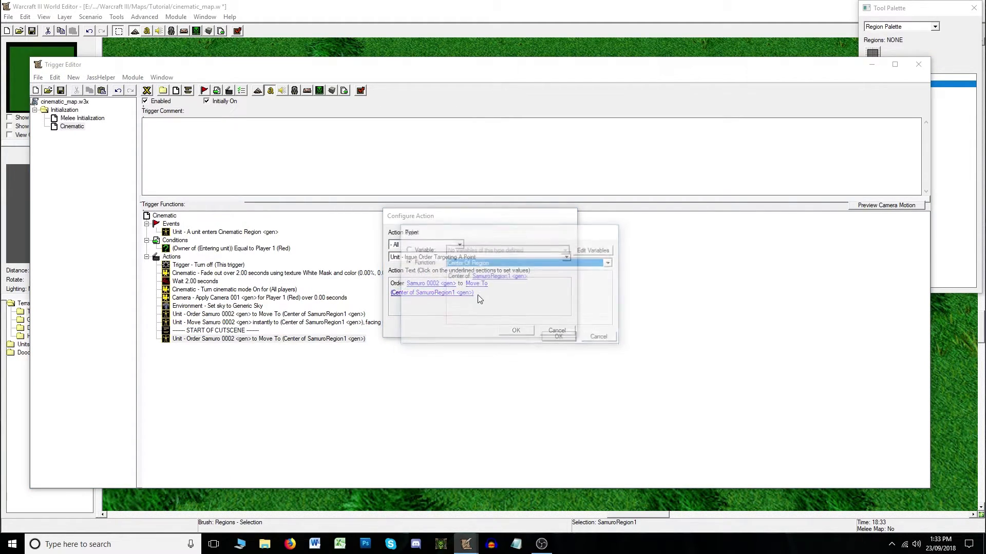
click(506, 279)
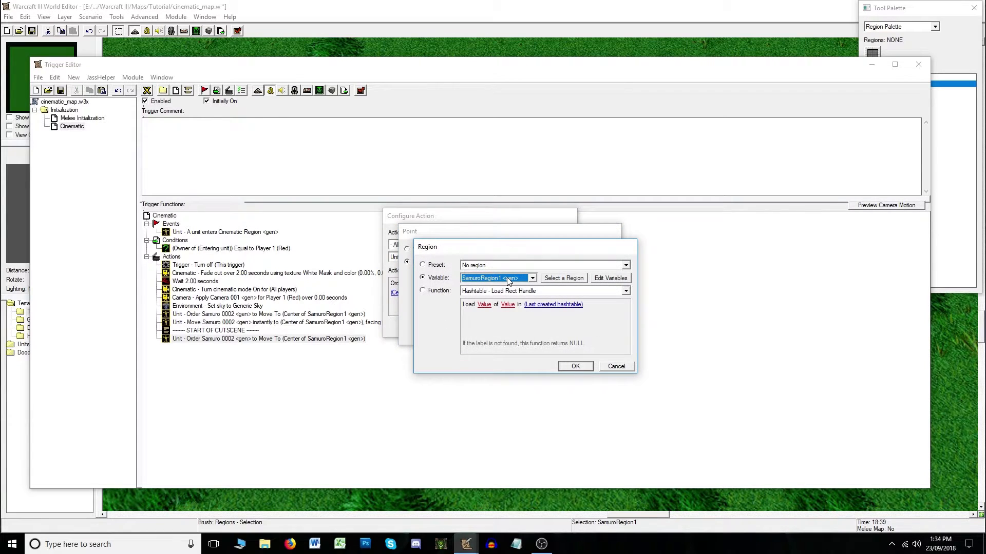
click(570, 367)
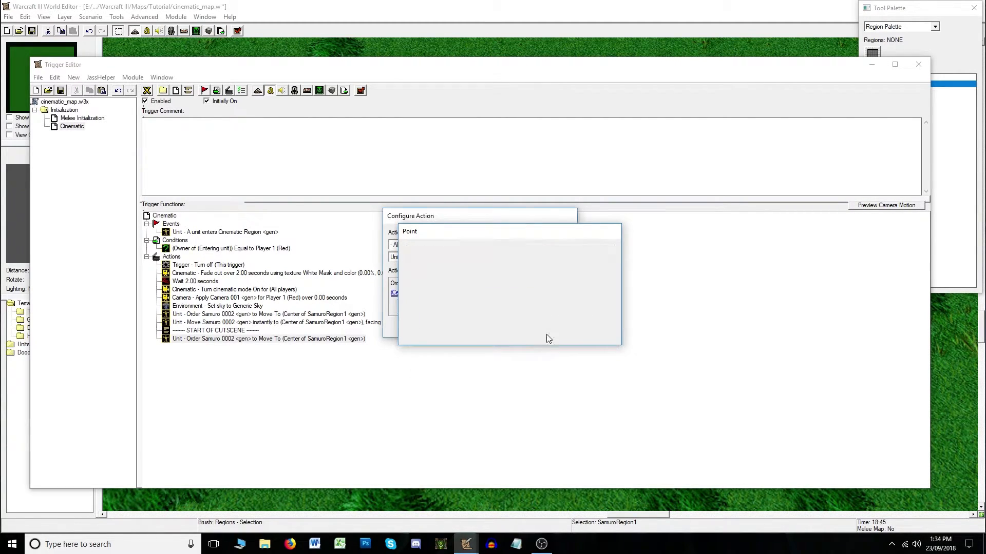
click(548, 339)
click(518, 330)
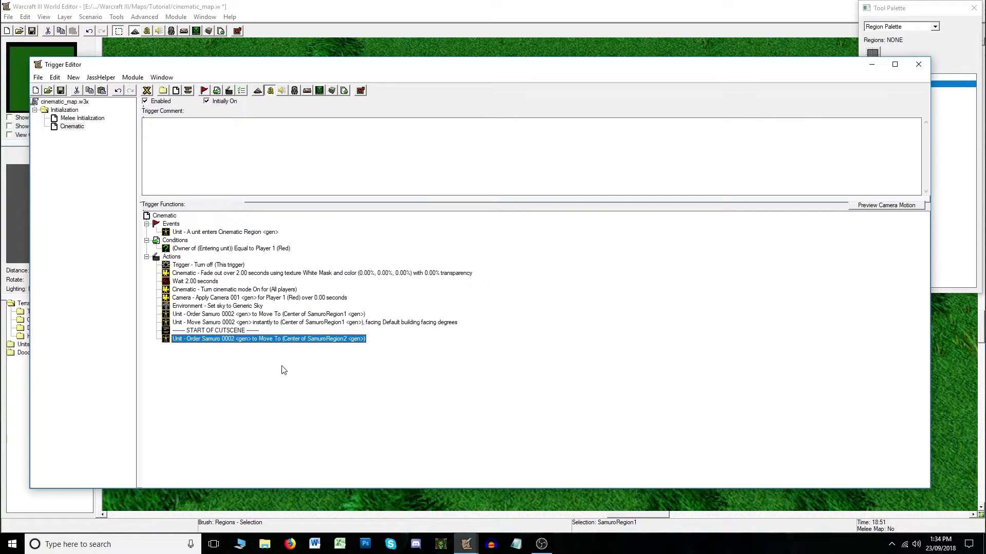
click(262, 273)
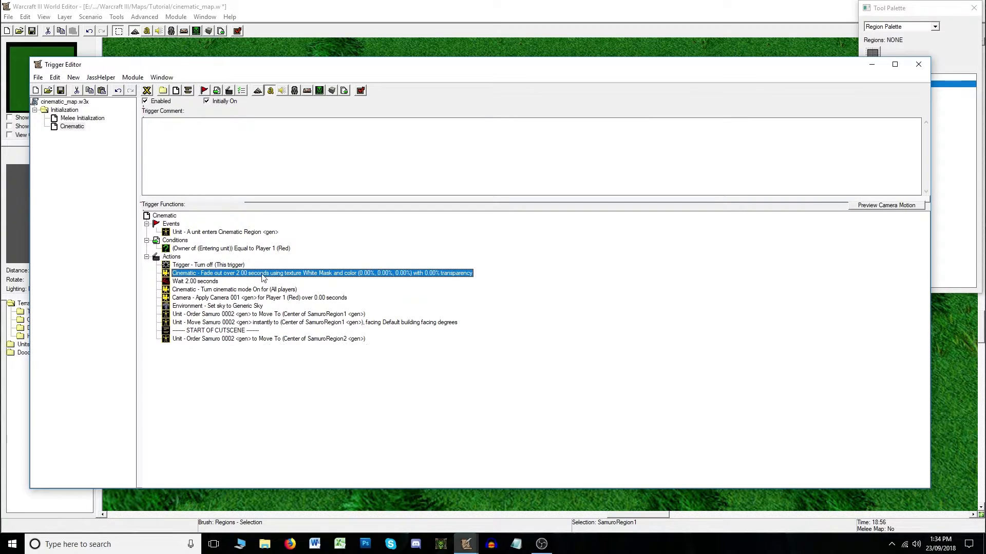
click(253, 323)
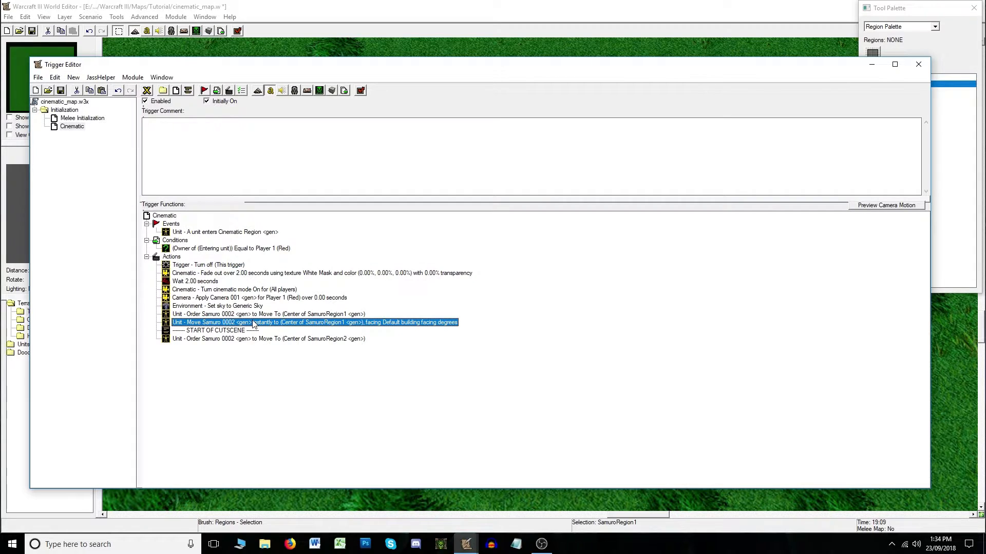
- Paste the copied fade action below Samuro's instant move and set its fade type to Fade in
key(ctrl+v)
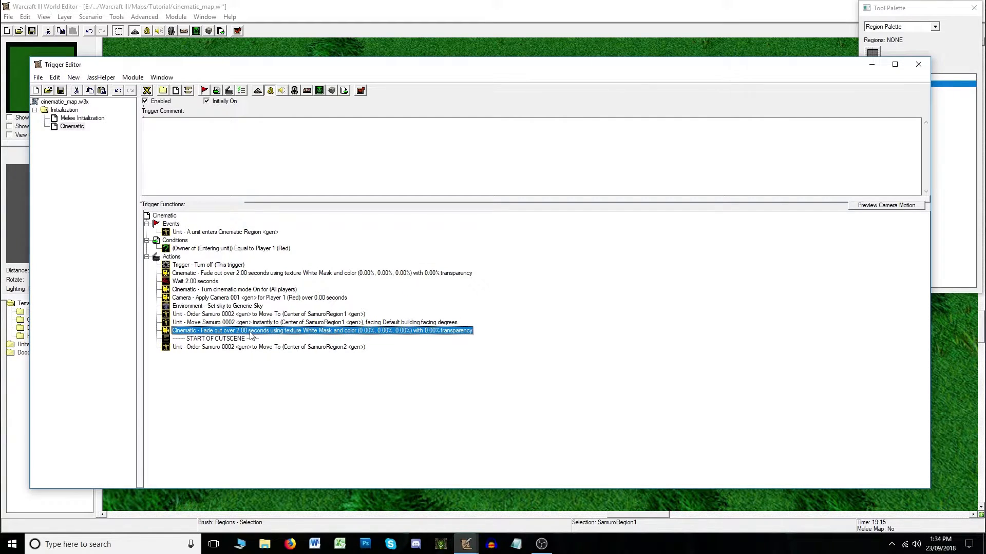
double_click(251, 333)
click(401, 283)
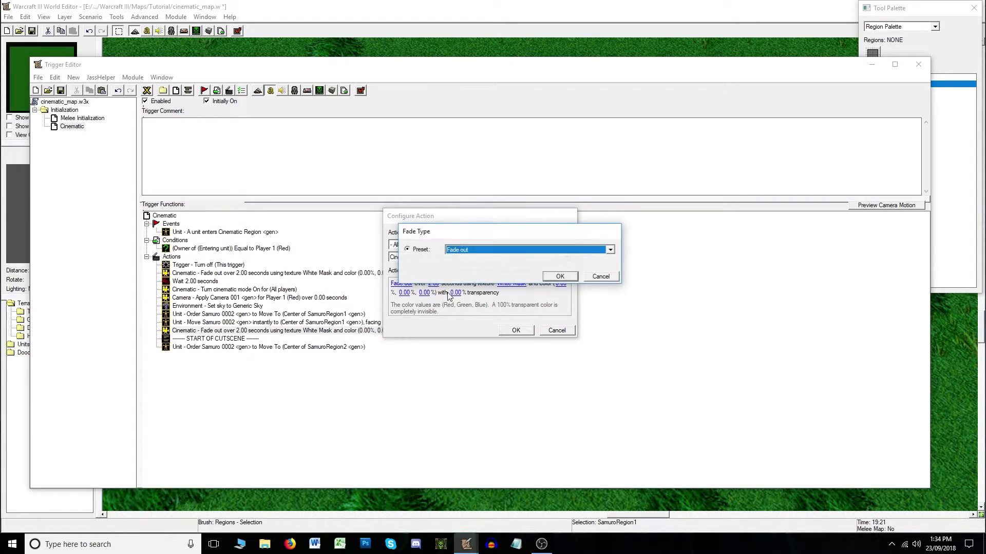
click(506, 250)
click(462, 271)
click(563, 281)
click(514, 331)
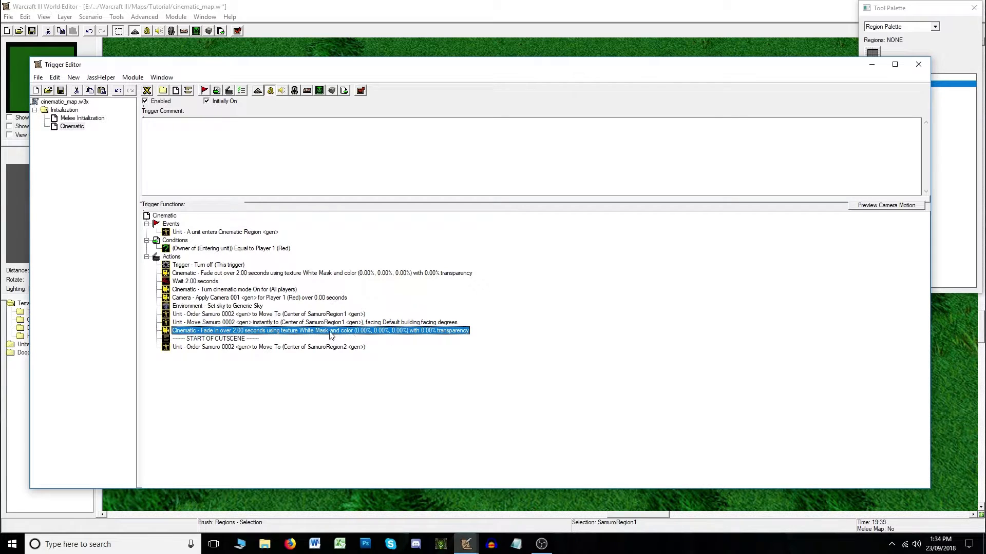
- Add a 2.00-second Wait action below Samuro's move order to SamuroRegion2
click(322, 348)
click(229, 91)
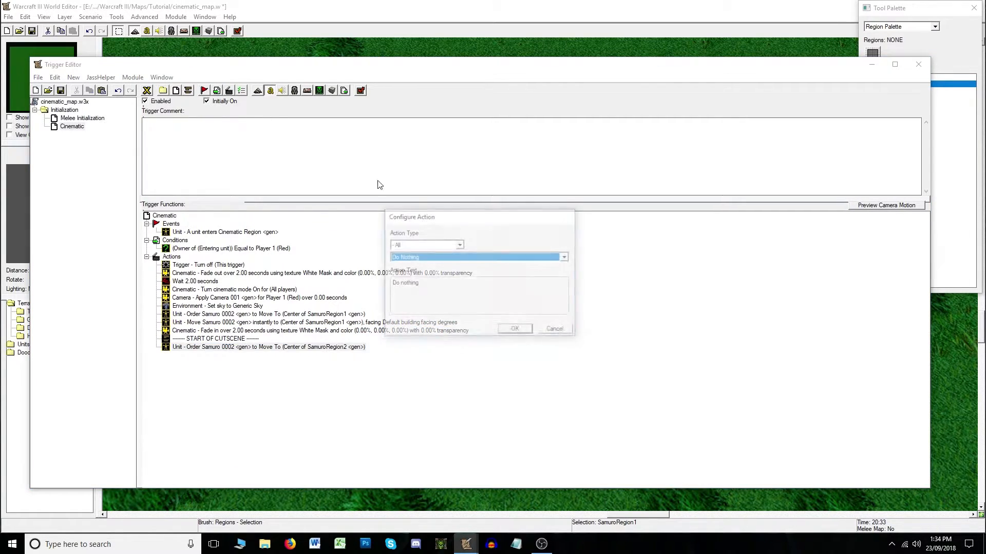
click(462, 257)
click(412, 287)
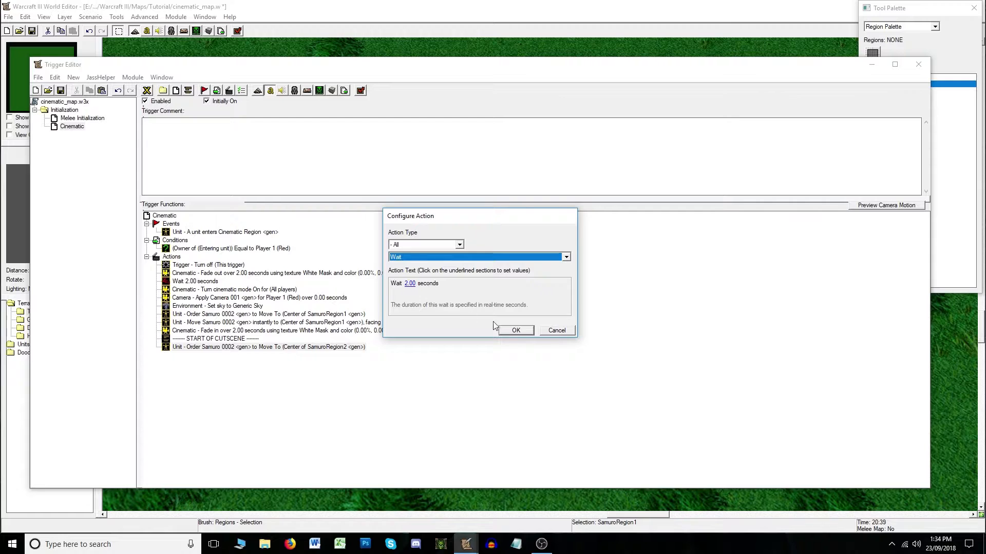
click(520, 328)
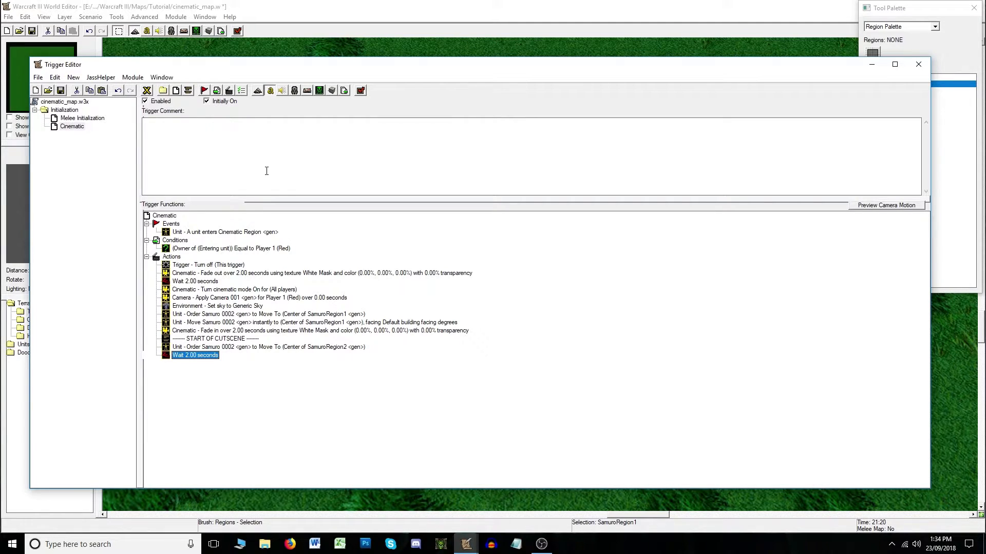
- In the Sound Editor, preview WarlockAppears.wav from the ambient doodad effects and add it as a sound variable
click(194, 52)
click(159, 30)
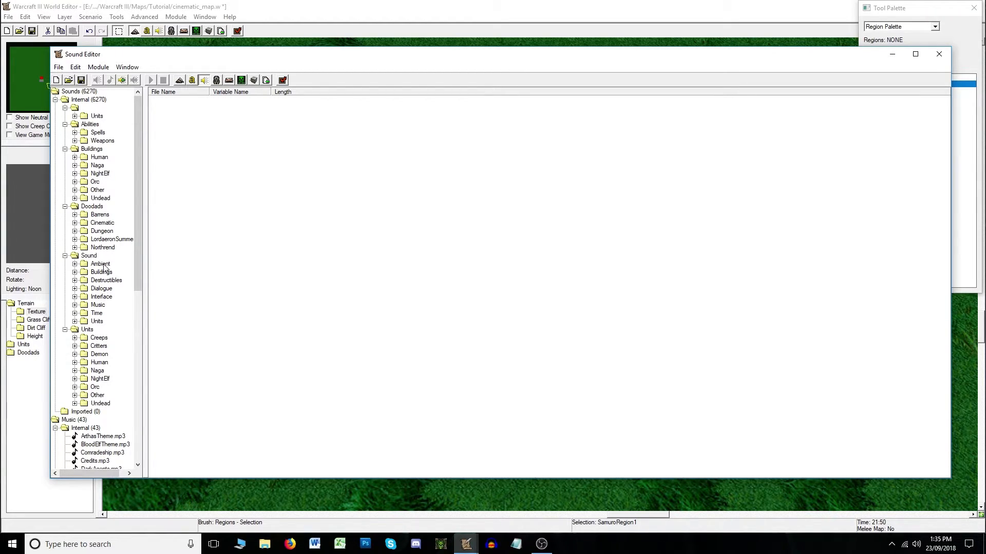
double_click(101, 265)
double_click(117, 396)
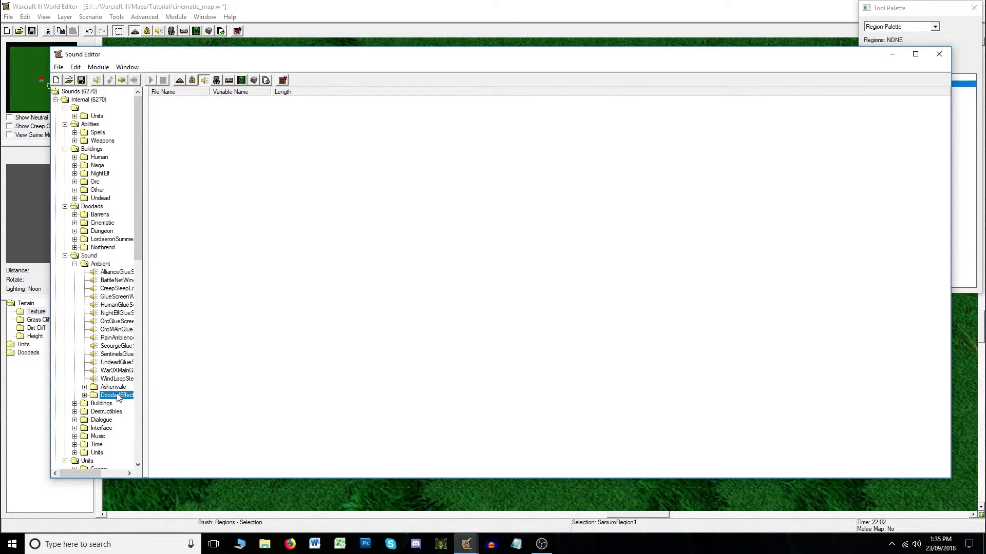
scroll(98, 369, down, 5)
click(121, 330)
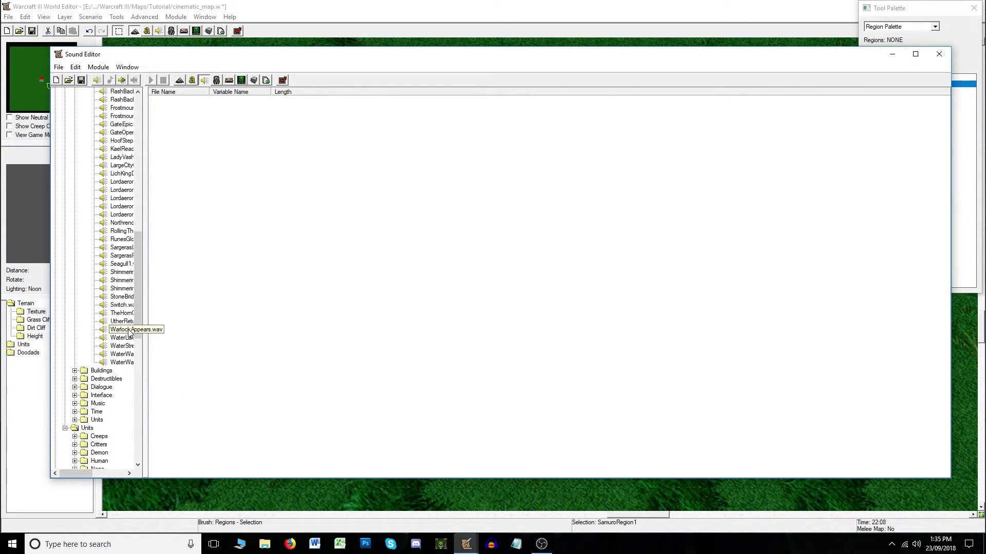
click(150, 80)
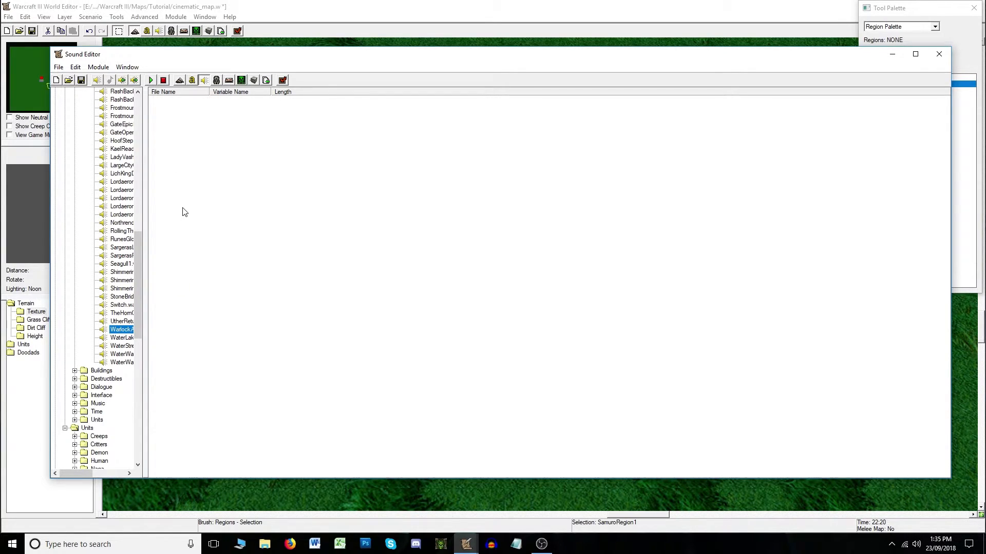
right_click(128, 329)
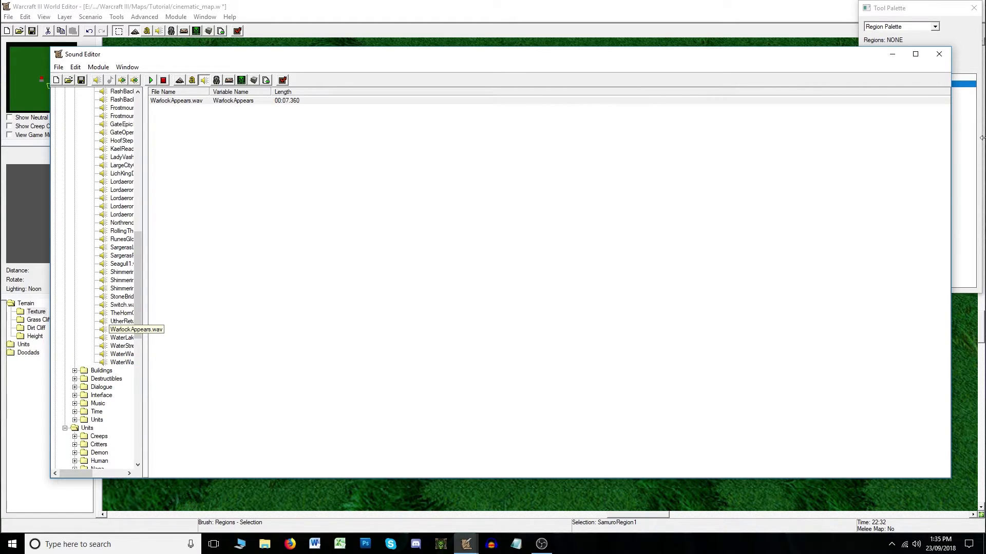
click(938, 54)
- Add a Play Sound action using the WarlockAppears variable at the end of the Cinematic trigger's actions
click(147, 31)
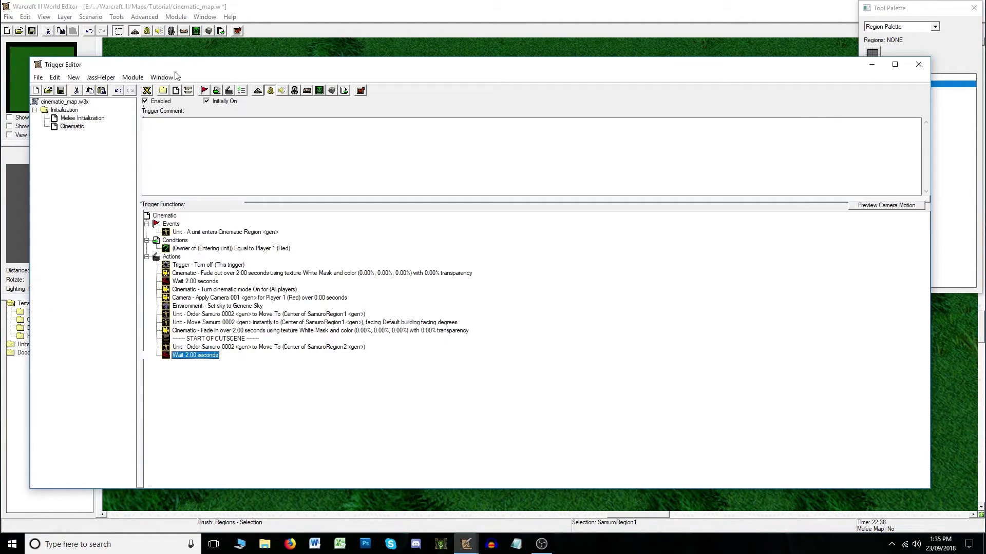
click(229, 92)
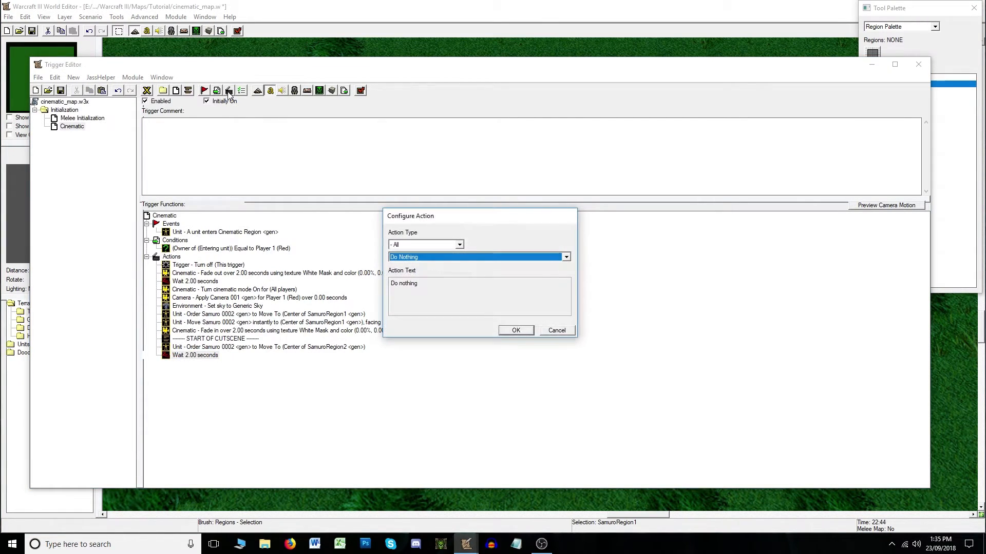
text(sel)
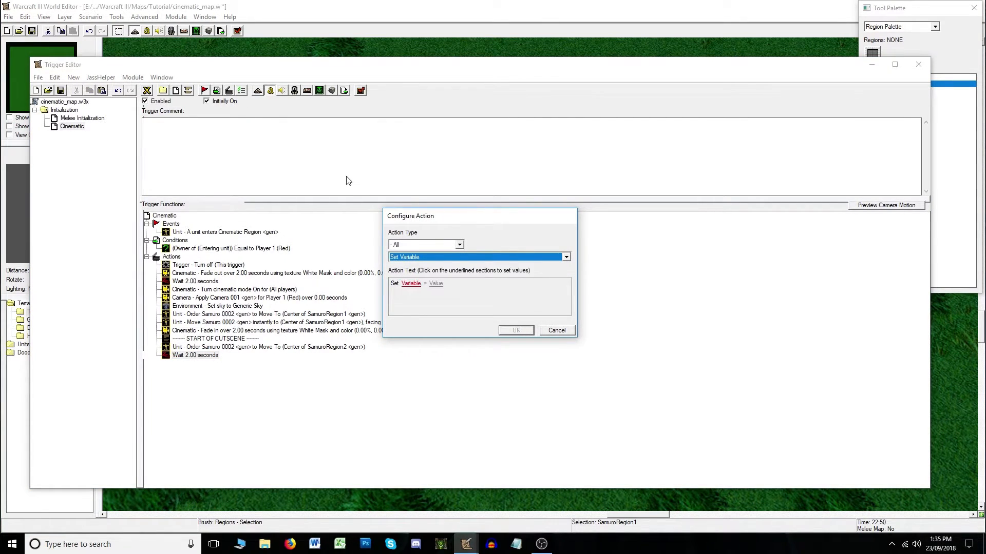
click(438, 255)
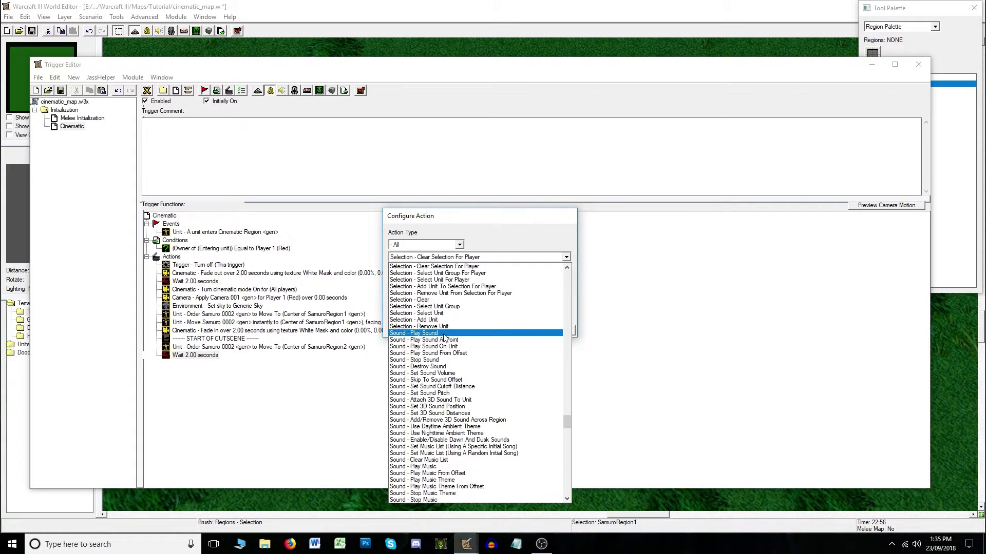
click(426, 334)
click(419, 283)
click(422, 263)
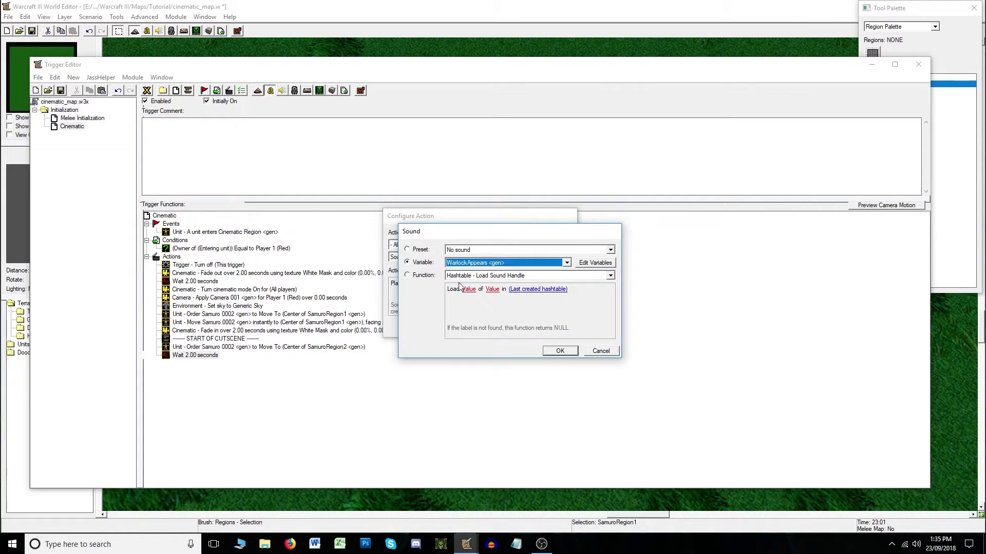
click(560, 351)
click(512, 331)
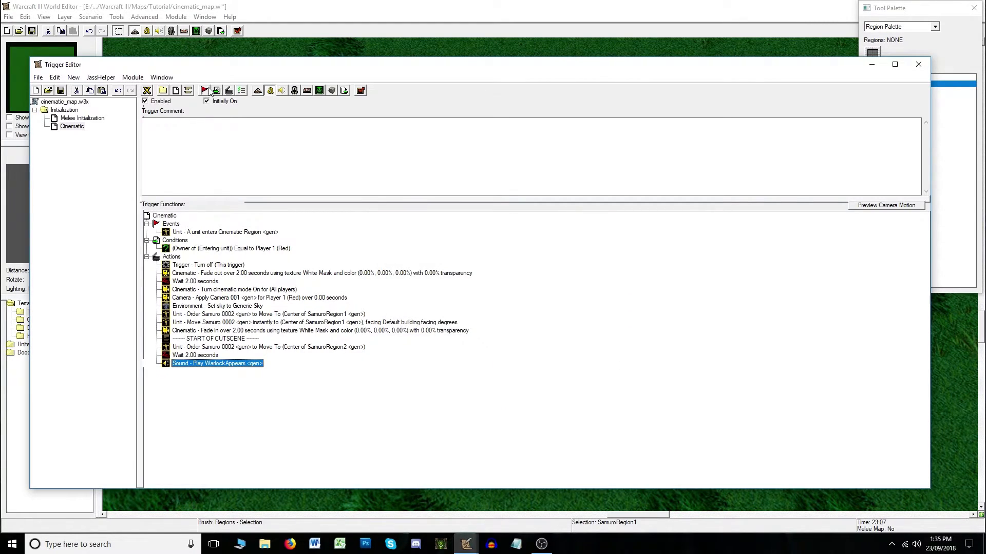
- Add a 5-second Wait action below the WarlockAppears sound action
click(228, 91)
click(461, 257)
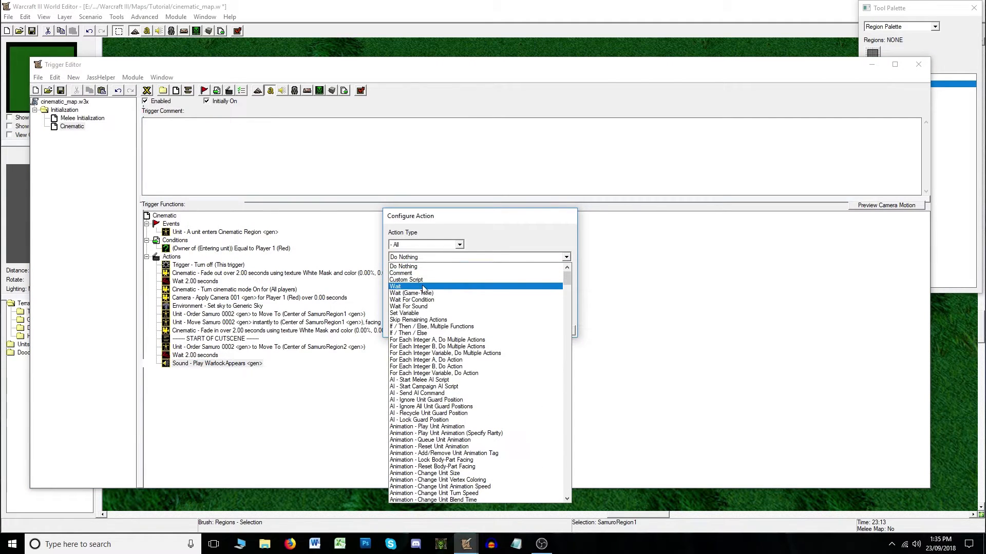
click(422, 286)
click(411, 287)
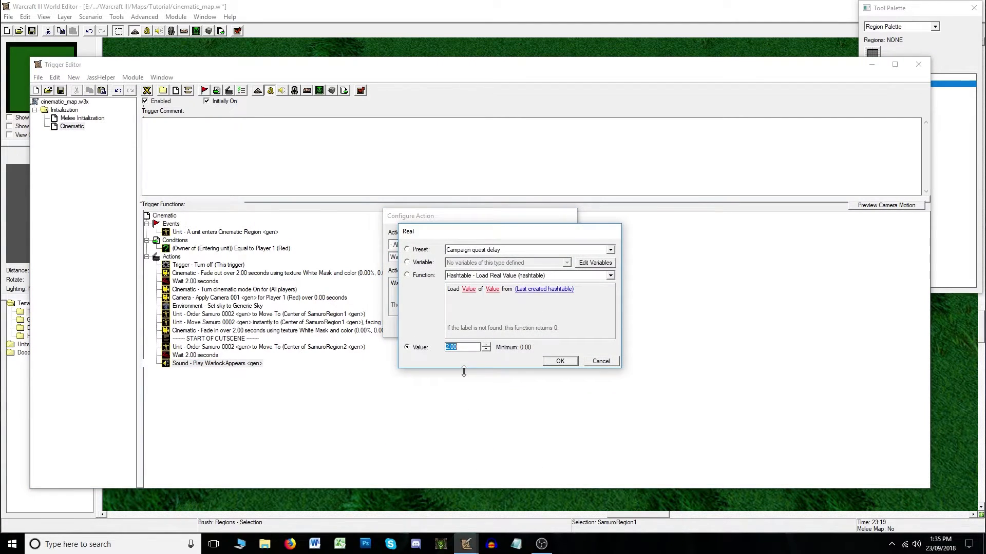
text(5)
key(Return)
key(Return)
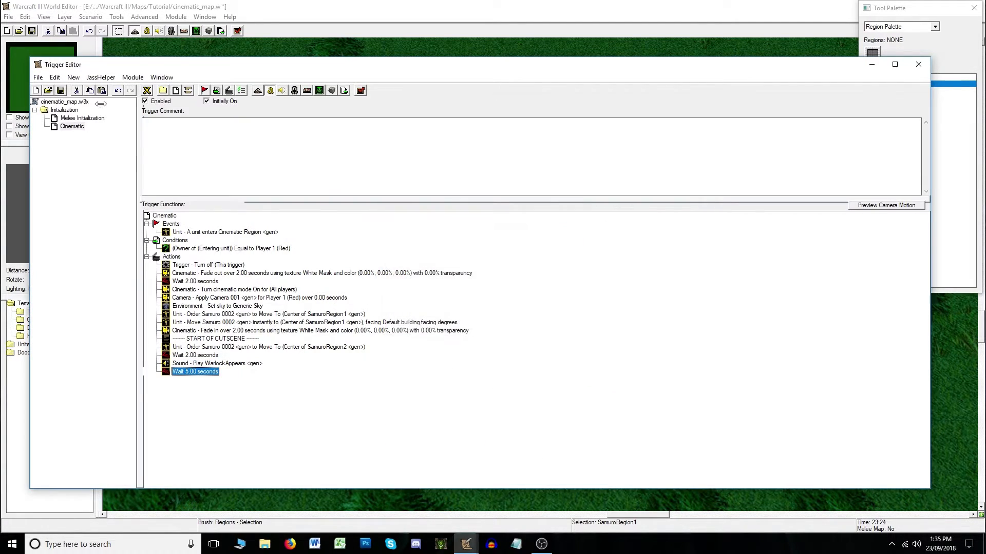
- Check the WarlockAppears sound's length in the Sound Editor and set the wait following the sound action to 6 seconds
click(161, 31)
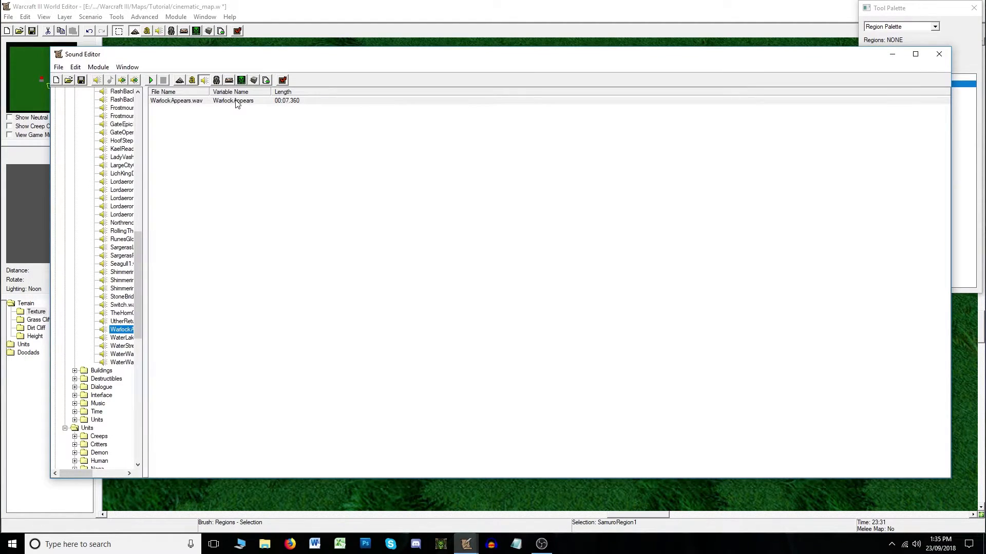
click(939, 54)
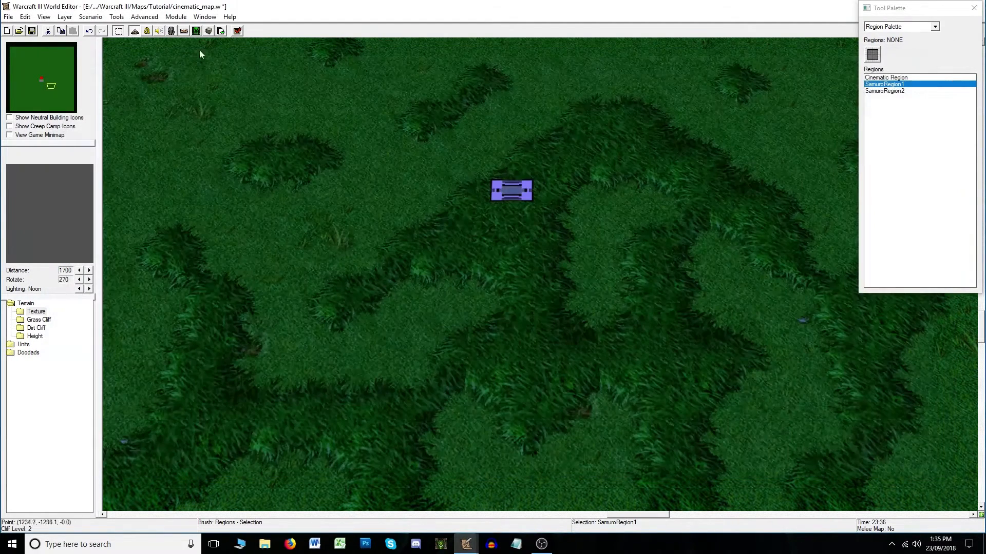
click(147, 32)
double_click(208, 371)
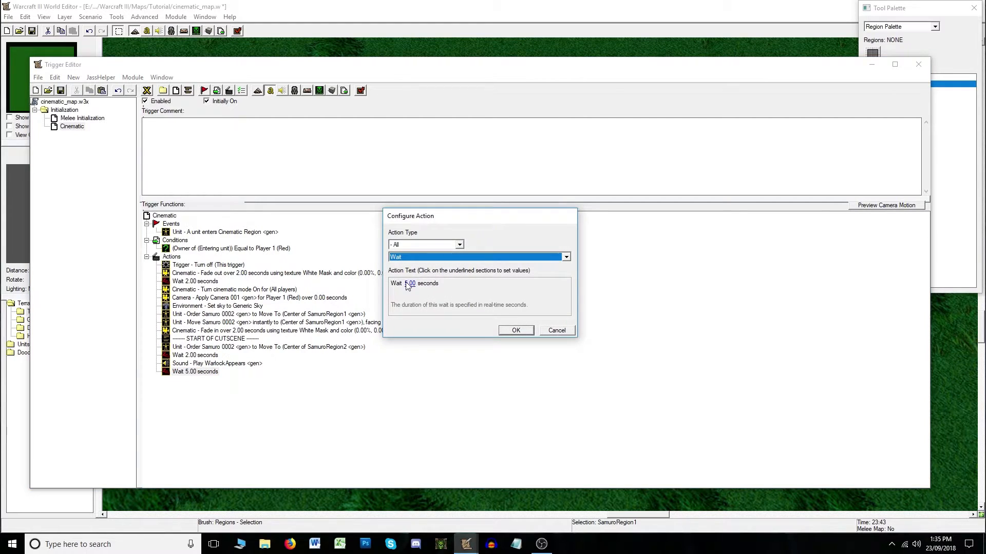
click(405, 286)
text(6)
key(Return)
key(Return)
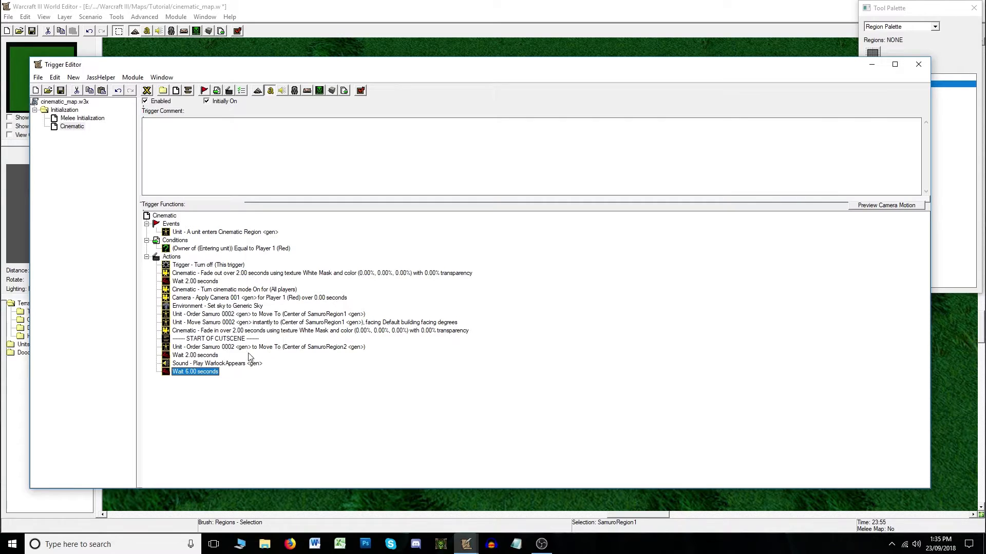
- Duplicate the START OF CUTSCENE comment below the last wait and change its text to END OF CUTSCENE
click(236, 341)
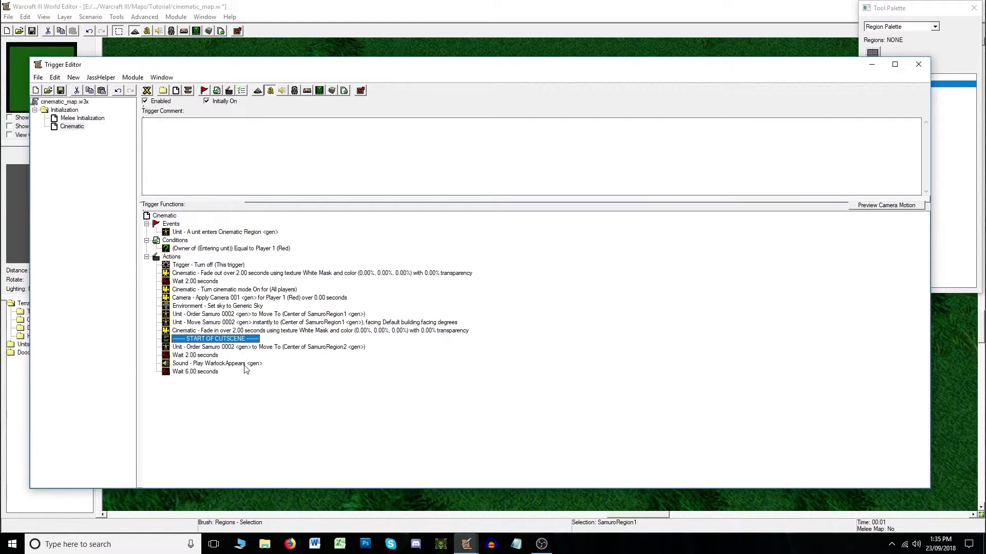
click(203, 373)
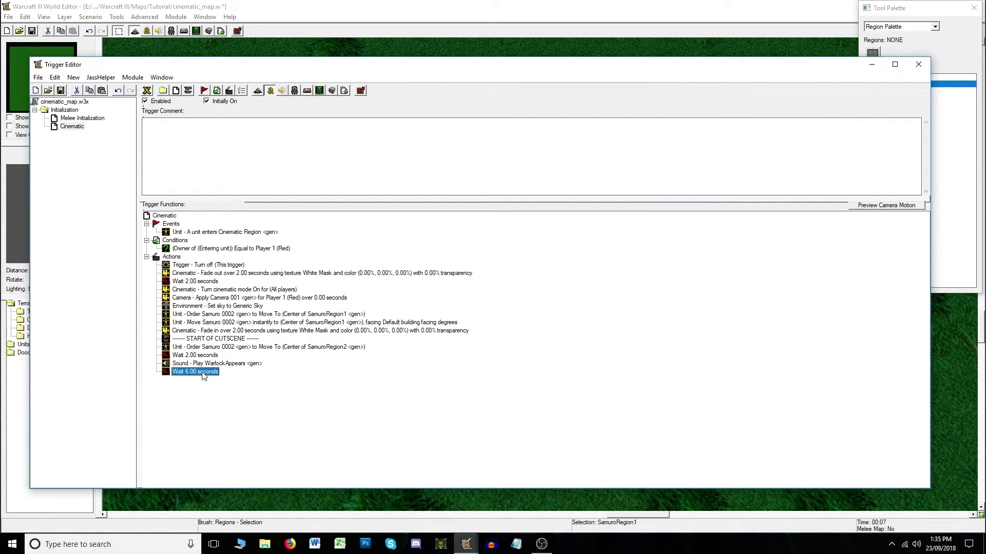
key(ctrl+v)
double_click(222, 381)
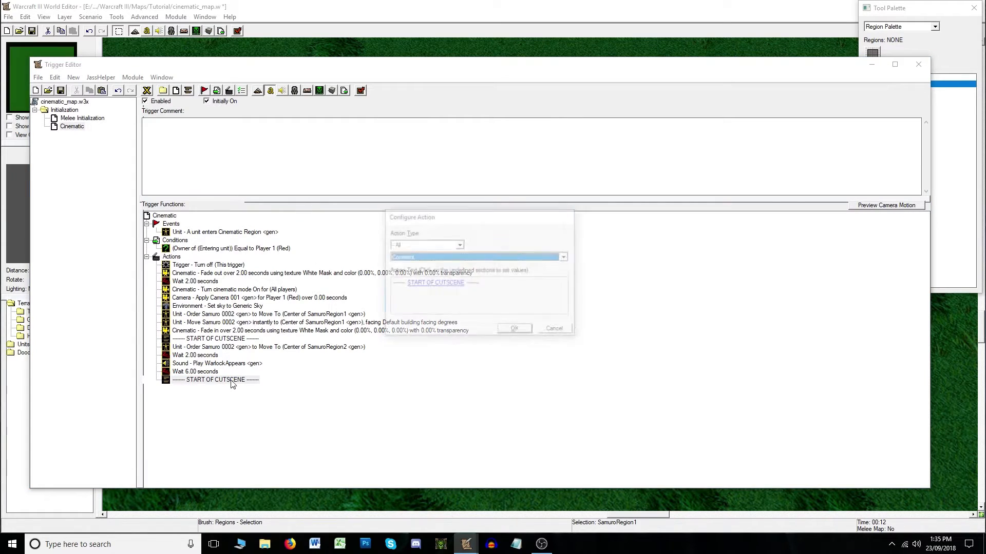
click(438, 286)
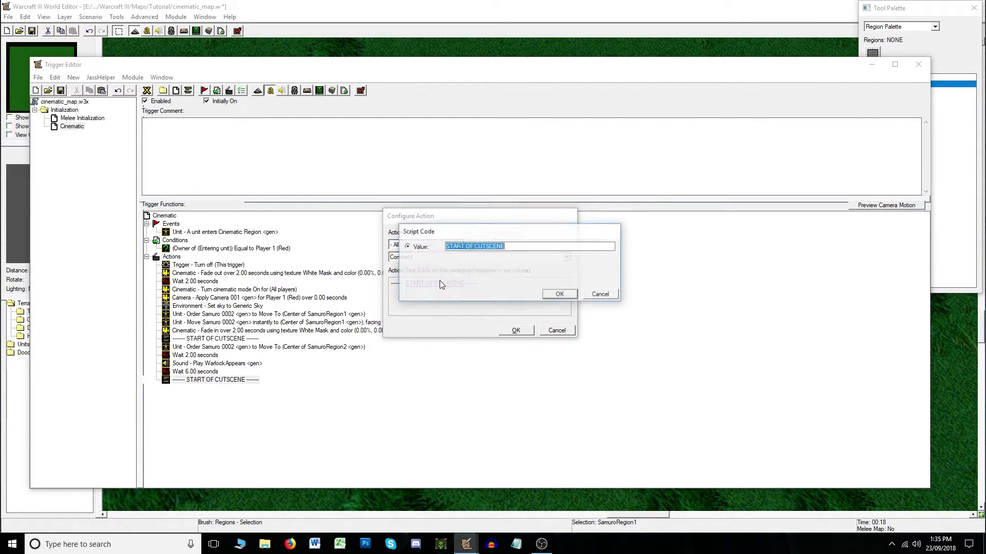
drag(464, 247, 316, 244)
text(END)
key(Return)
key(Return)
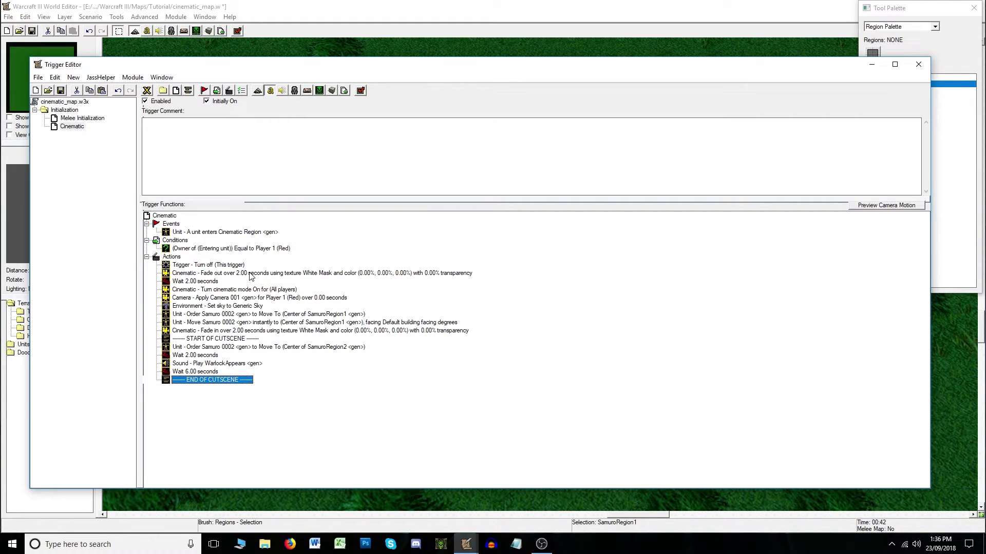
- Add a cinematic Fade Filter action below the END OF CUTSCENE comment with the fade type Fade out over 2.00 seconds
click(236, 91)
click(456, 257)
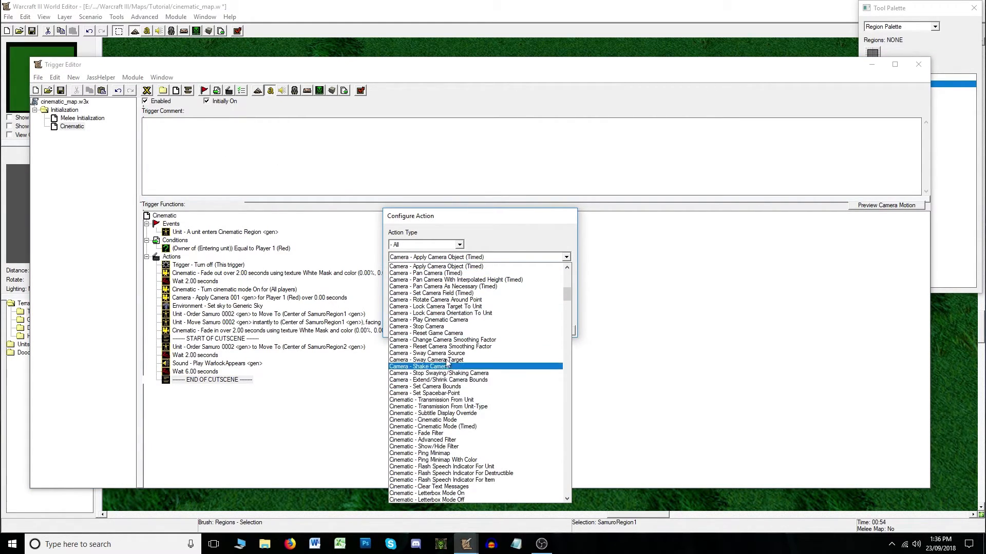
click(426, 433)
click(416, 283)
click(609, 249)
click(491, 264)
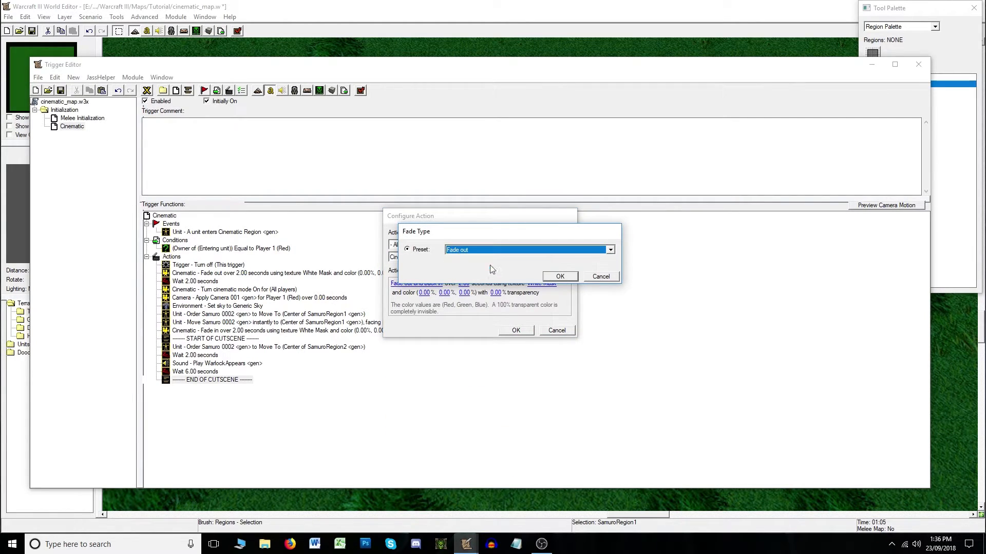
click(560, 276)
click(516, 331)
- Add a 2.00-second Wait action below the final fade out
click(231, 92)
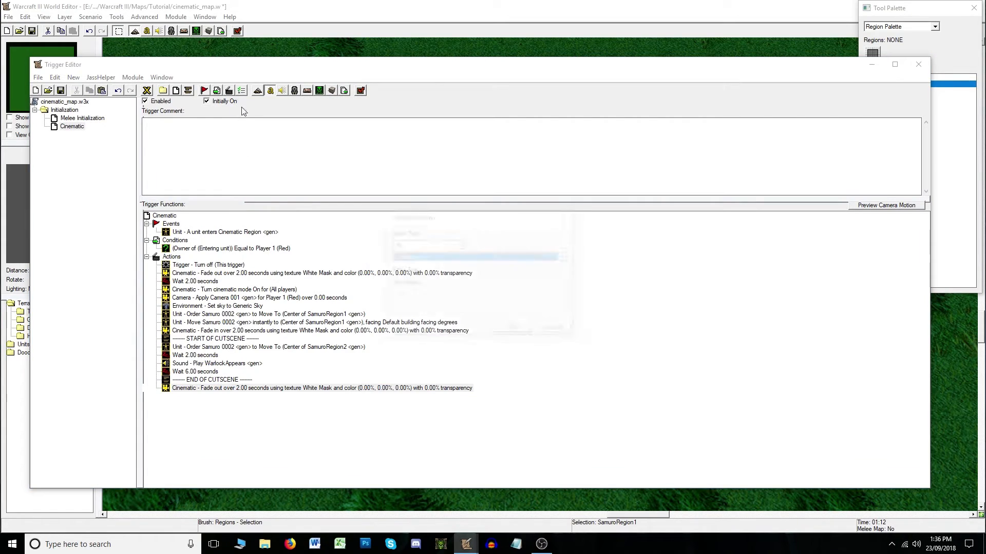
key(w)
click(505, 330)
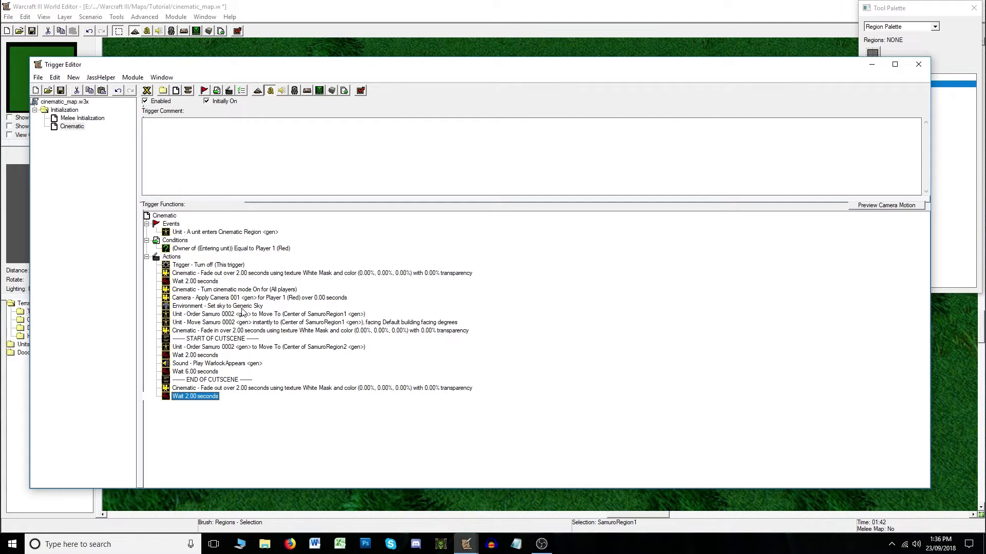
- Add an Environment - Set Sky action with sky None below the last wait in the Cinematic trigger
click(229, 90)
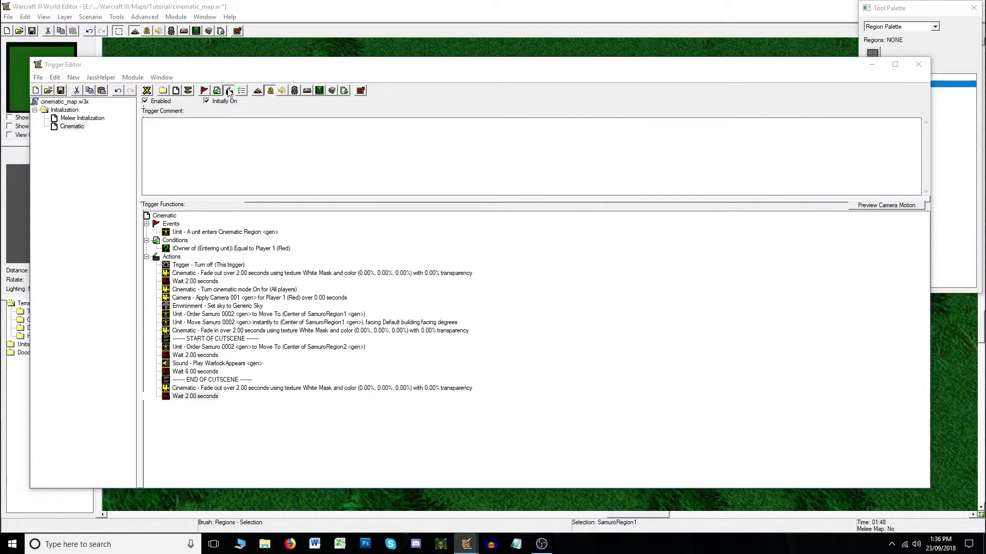
key(e)
click(430, 259)
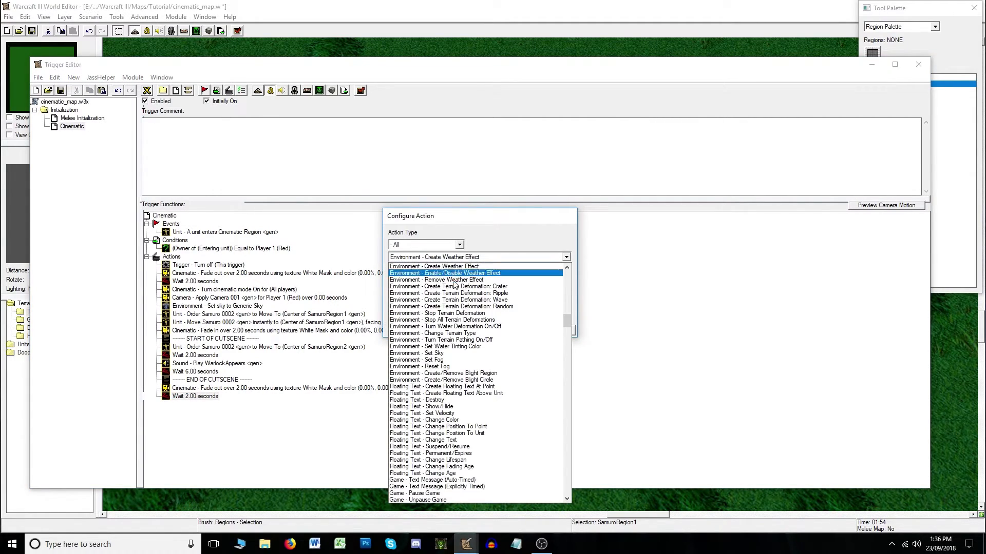
click(435, 353)
click(515, 330)
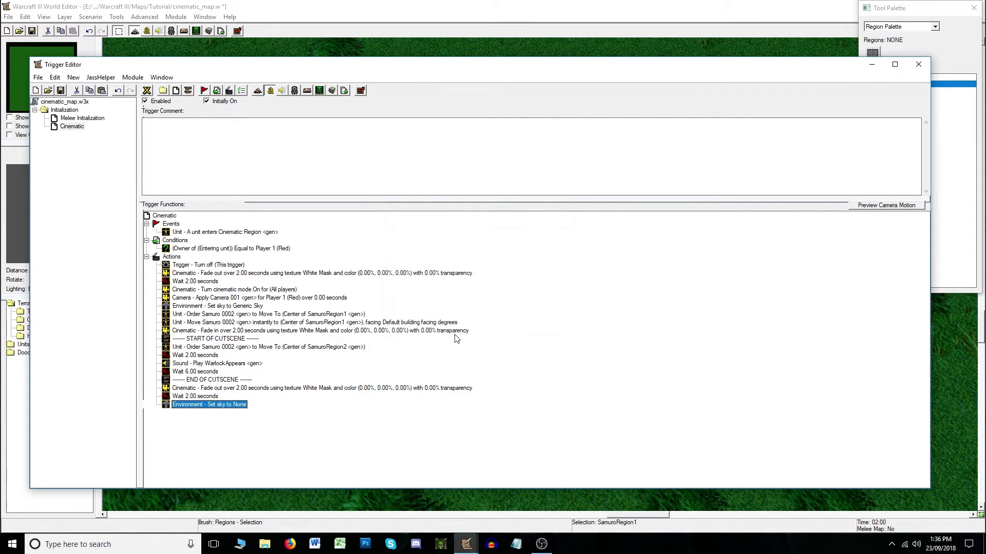
- Add a Cinematic Mode action that turns cinematic mode Off for All players below the sky reset
click(229, 90)
key(c)
click(480, 256)
scroll(487, 279, down, 1)
key(c)
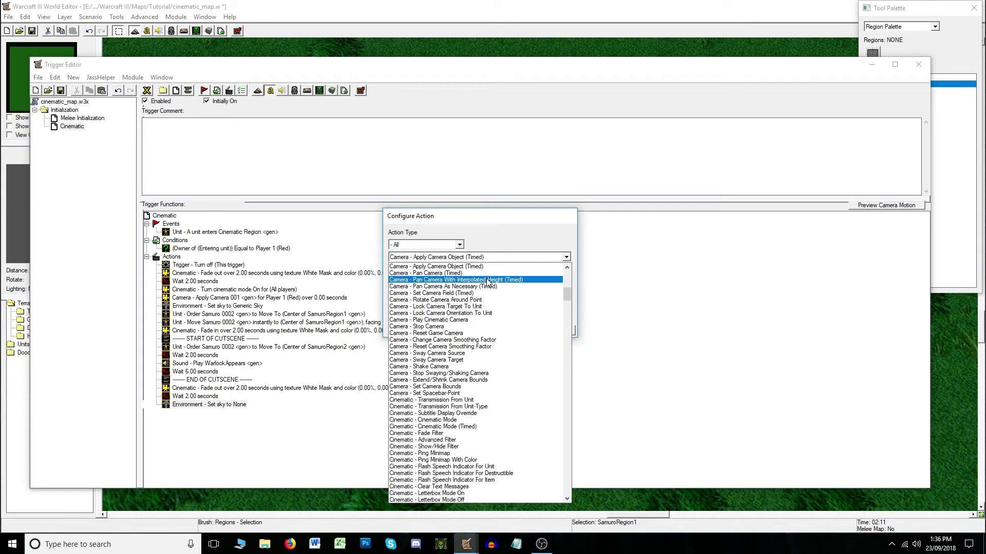
key(c)
click(458, 407)
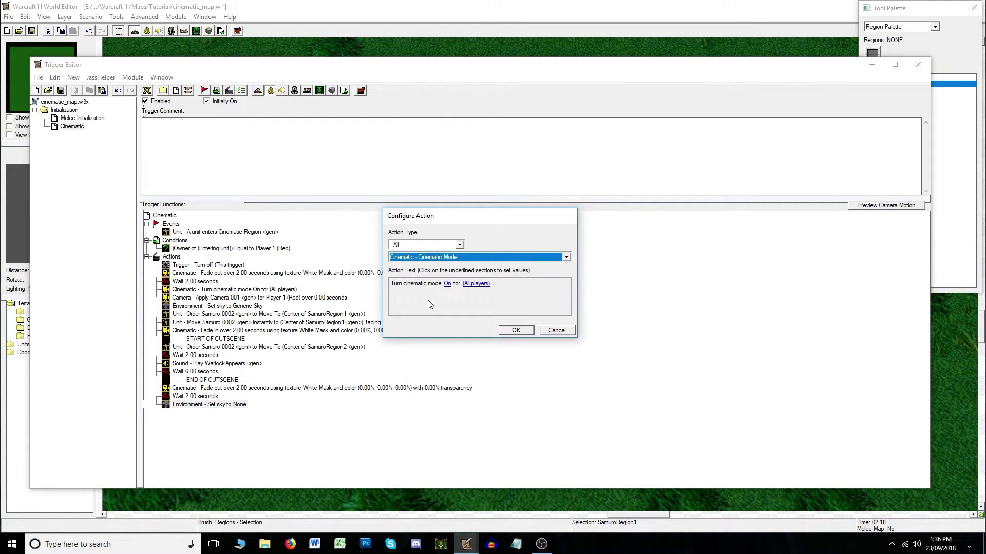
click(447, 284)
click(467, 250)
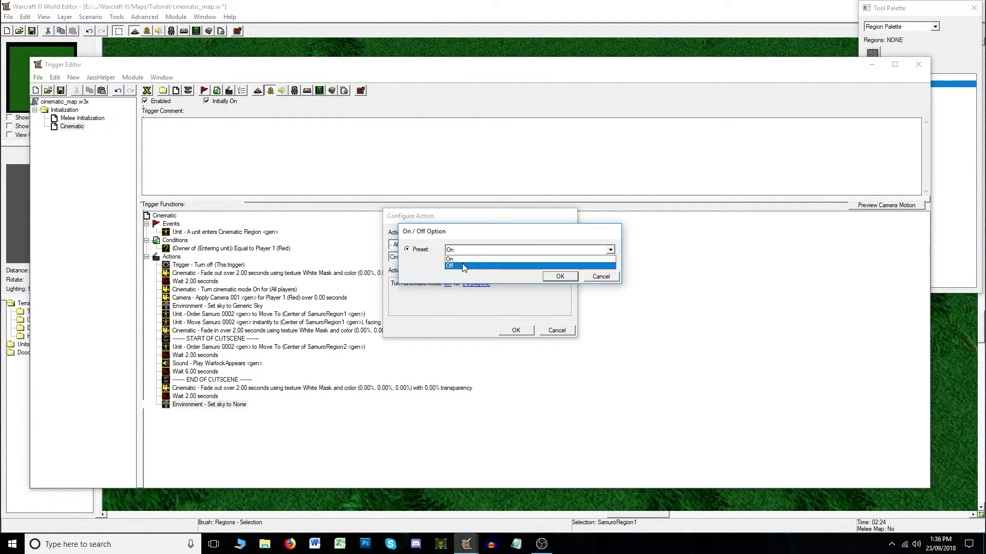
click(462, 266)
click(560, 278)
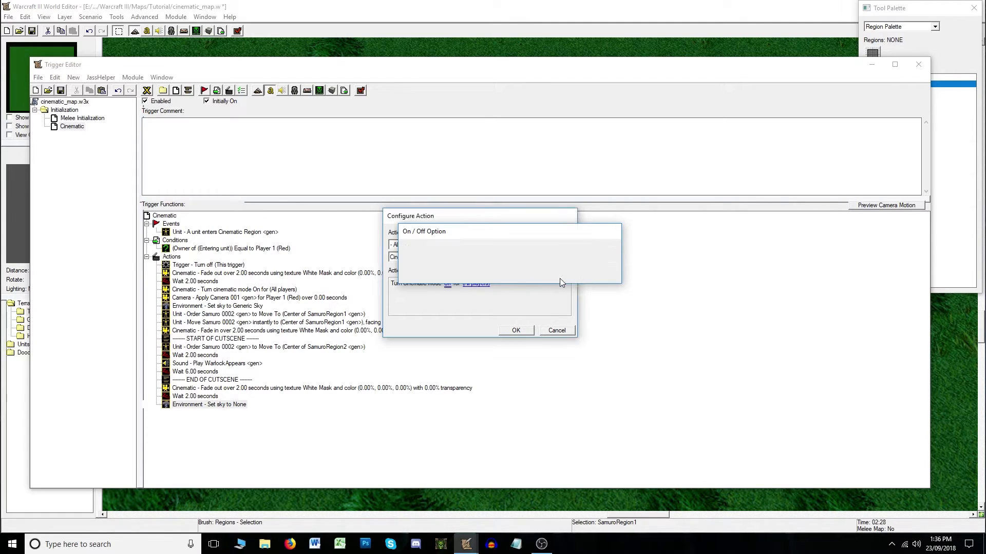
click(515, 331)
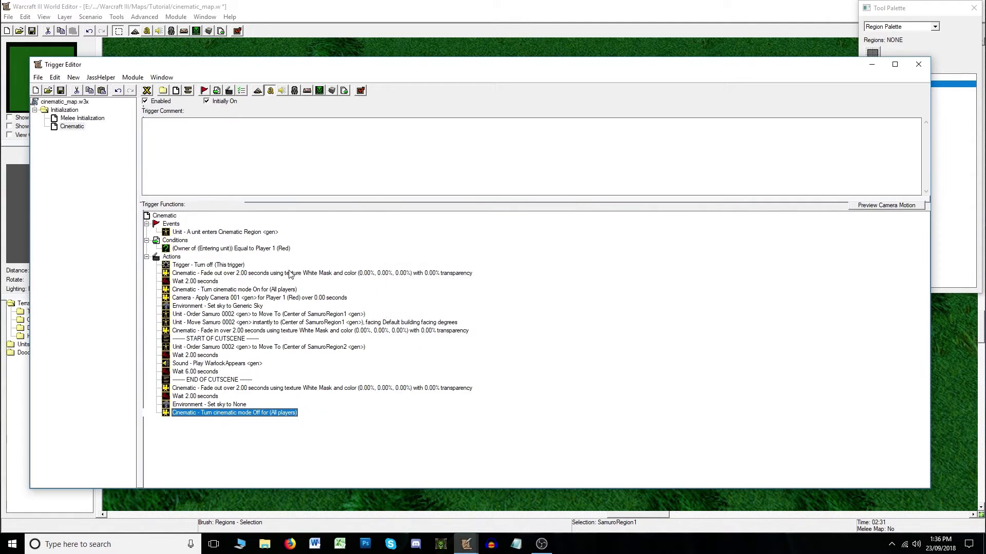
- Add a Reset Game Camera action for Player 1 (Red) over 0.00 seconds at the end of the actions
click(230, 91)
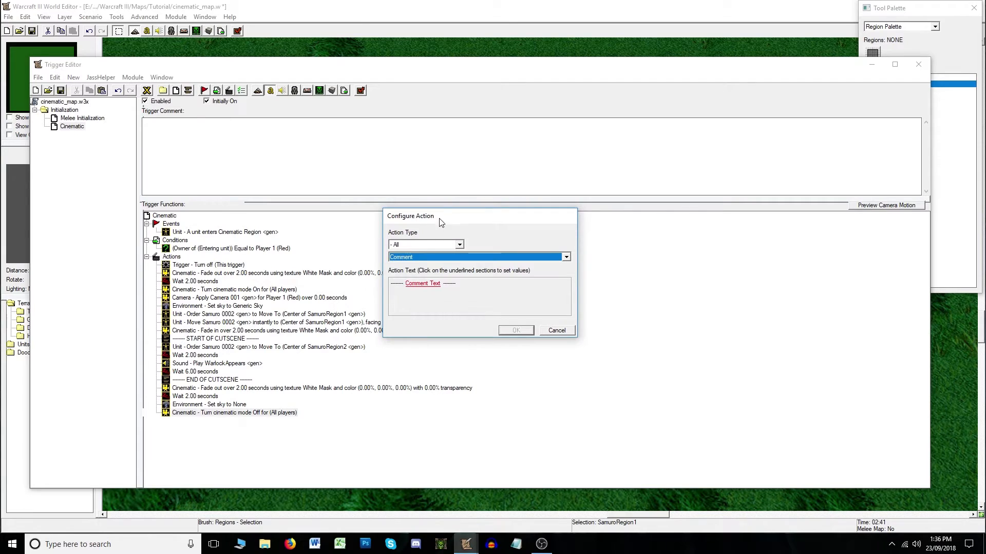
click(444, 257)
scroll(462, 288, down, 1)
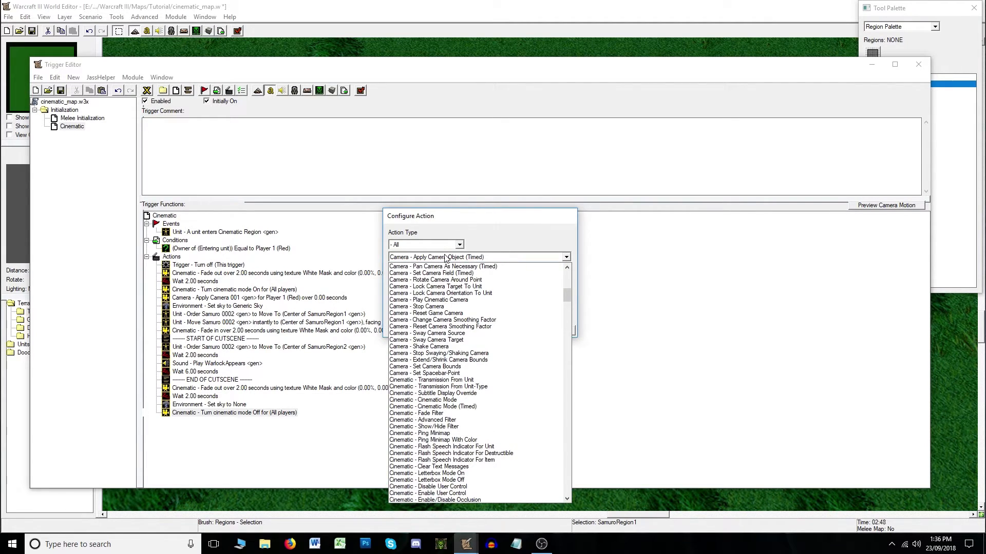
click(469, 312)
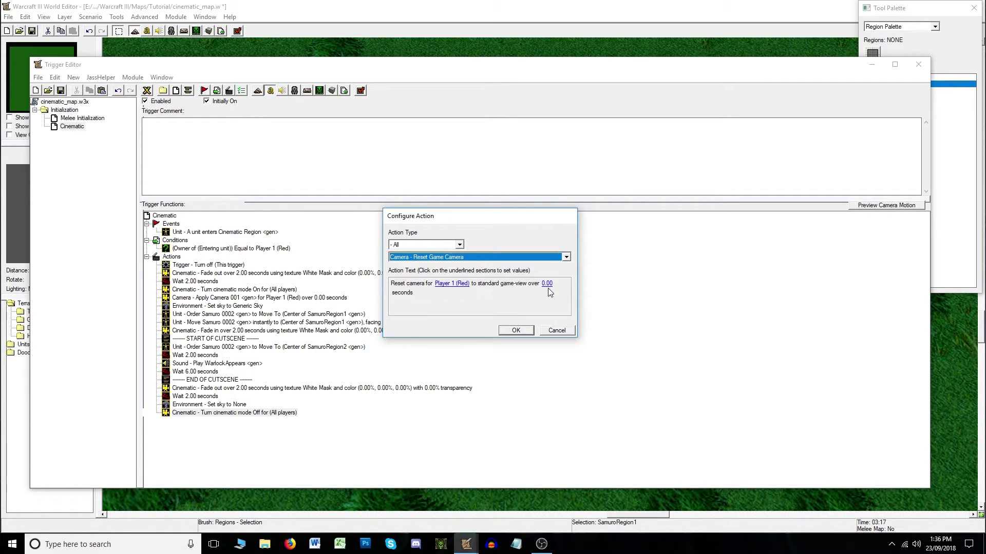
click(516, 331)
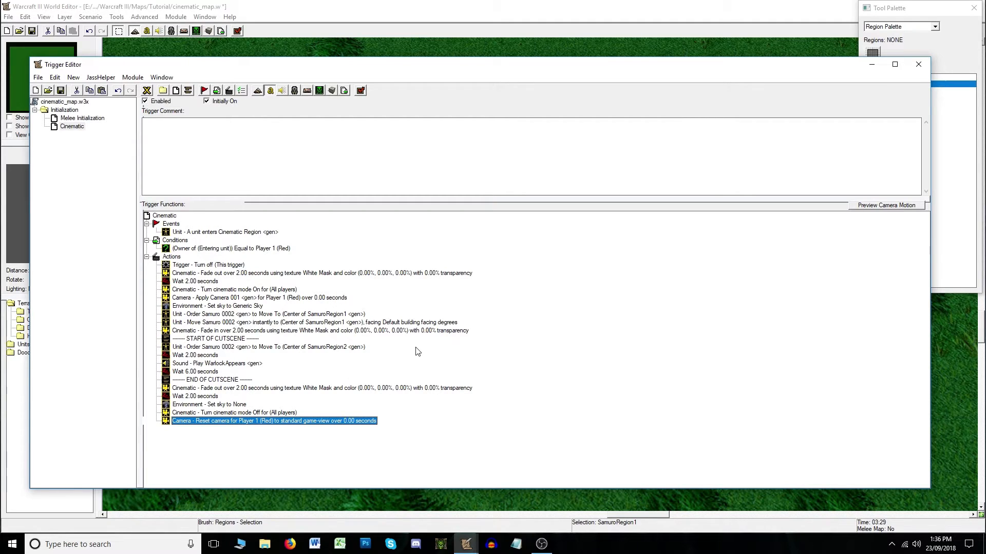
- Add a cinematic Fade Filter action with the fade type Fade in over 2.00 seconds below the camera reset
click(229, 91)
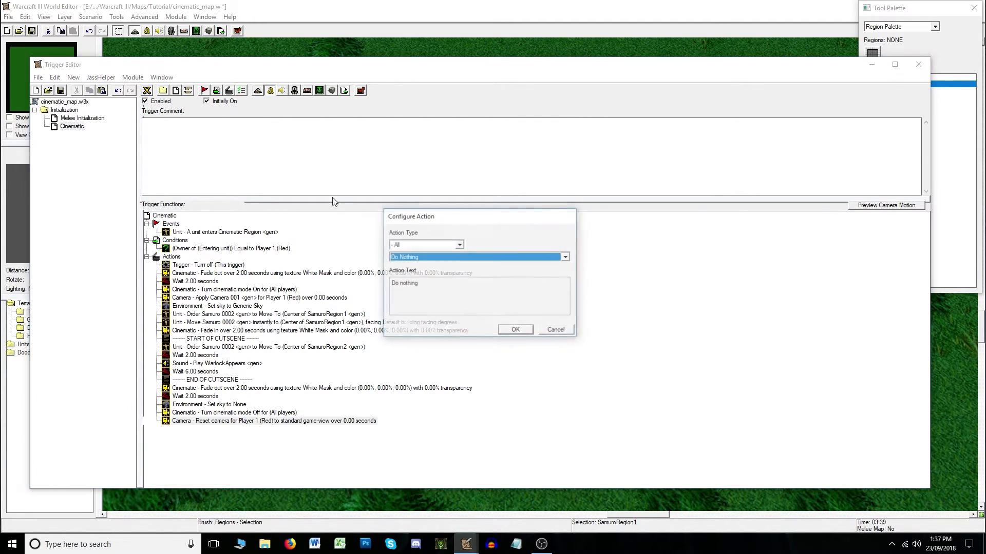
click(444, 256)
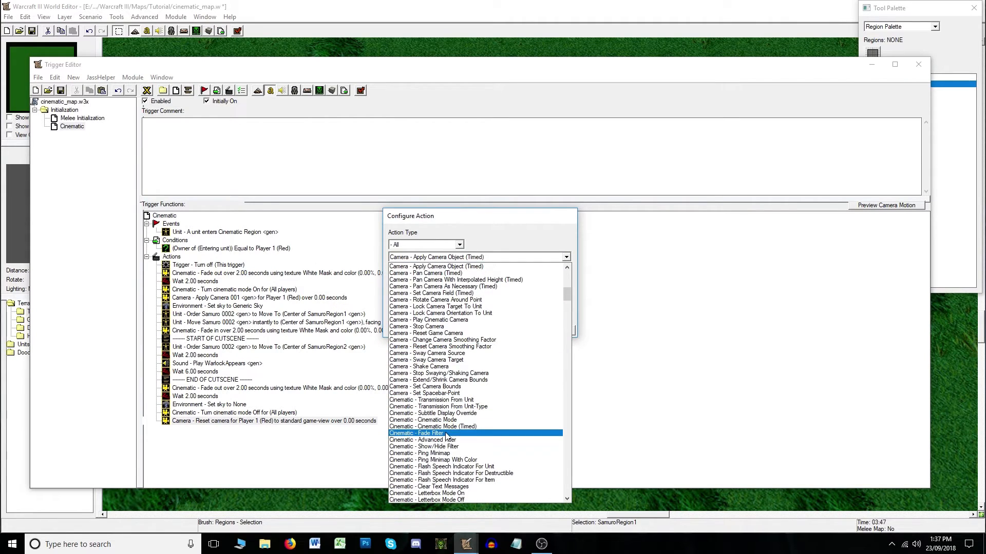
click(448, 436)
click(430, 284)
click(469, 250)
click(470, 275)
click(558, 276)
click(515, 328)
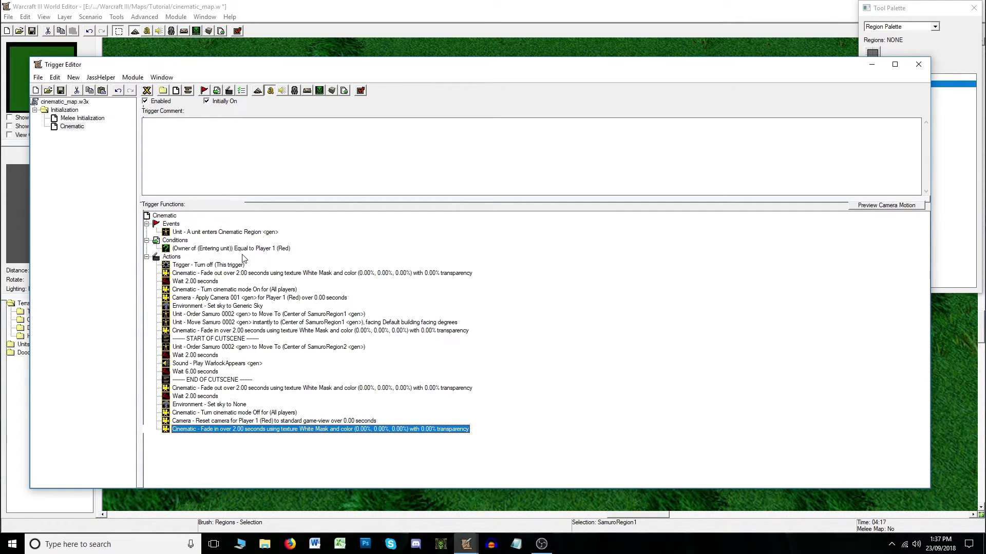
- Review the Cinematic trigger's actions in order, from turning cinematic mode on to the final fade in
click(211, 291)
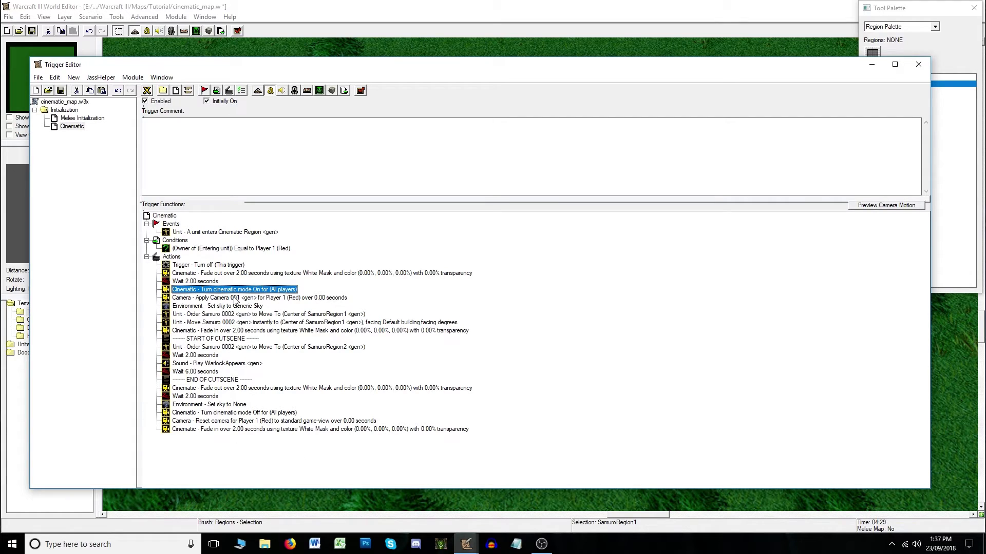
click(238, 307)
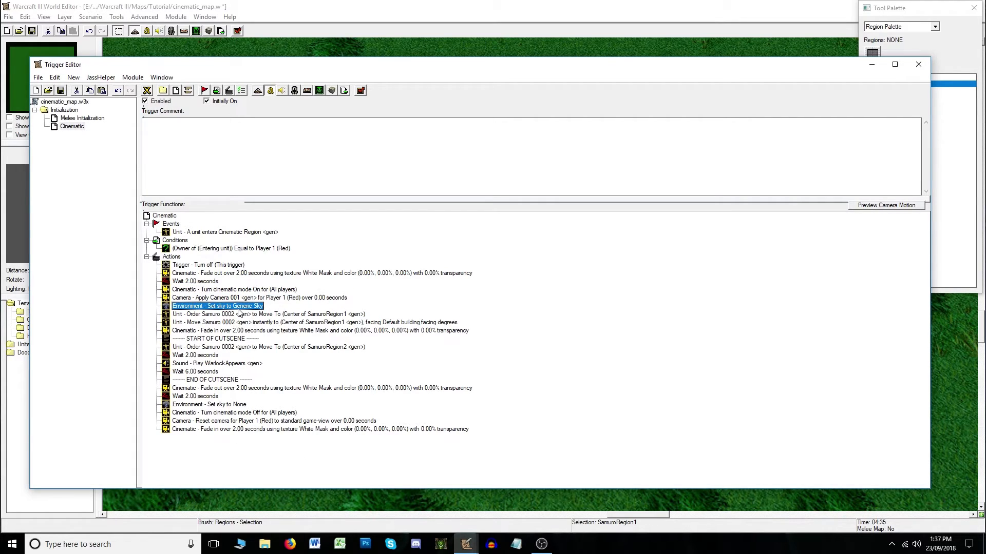
click(247, 315)
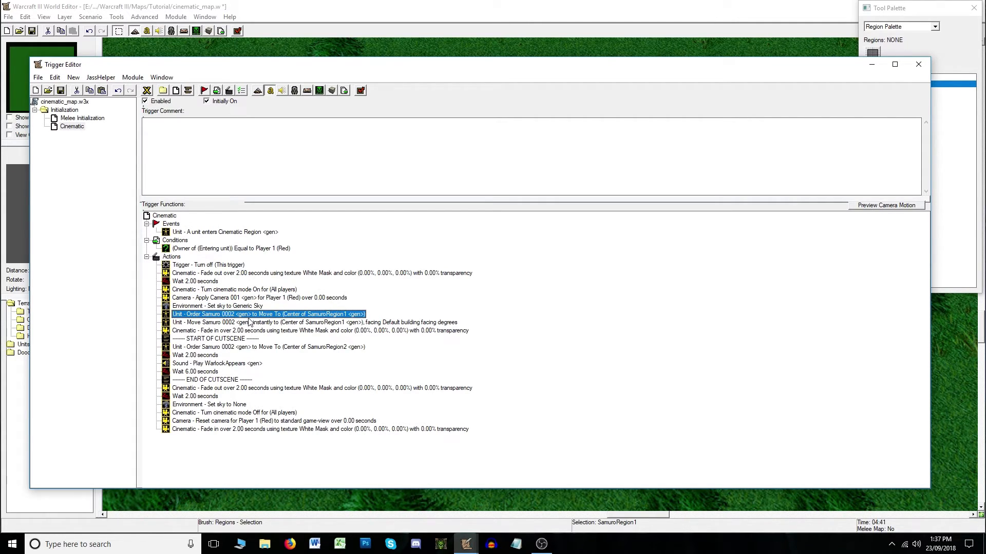
click(242, 340)
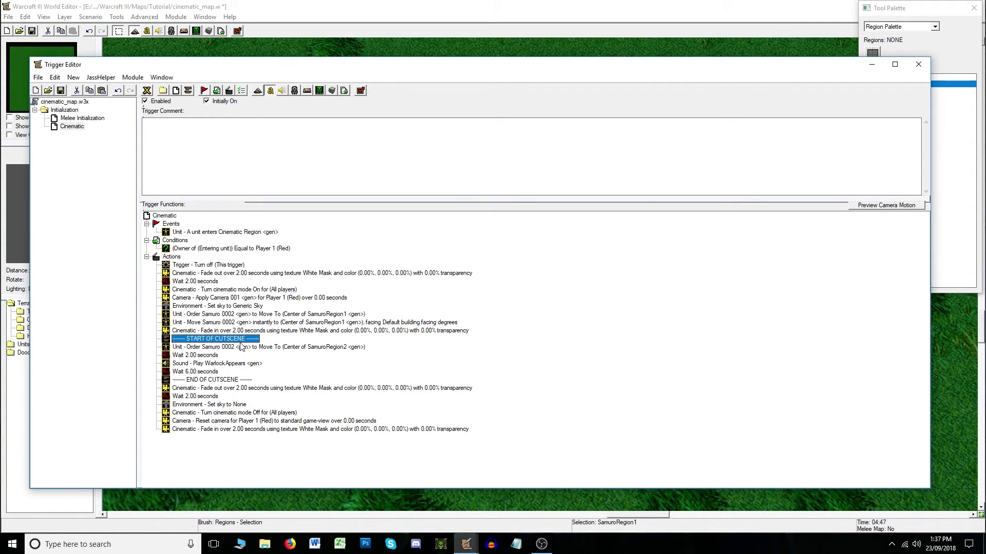
click(236, 348)
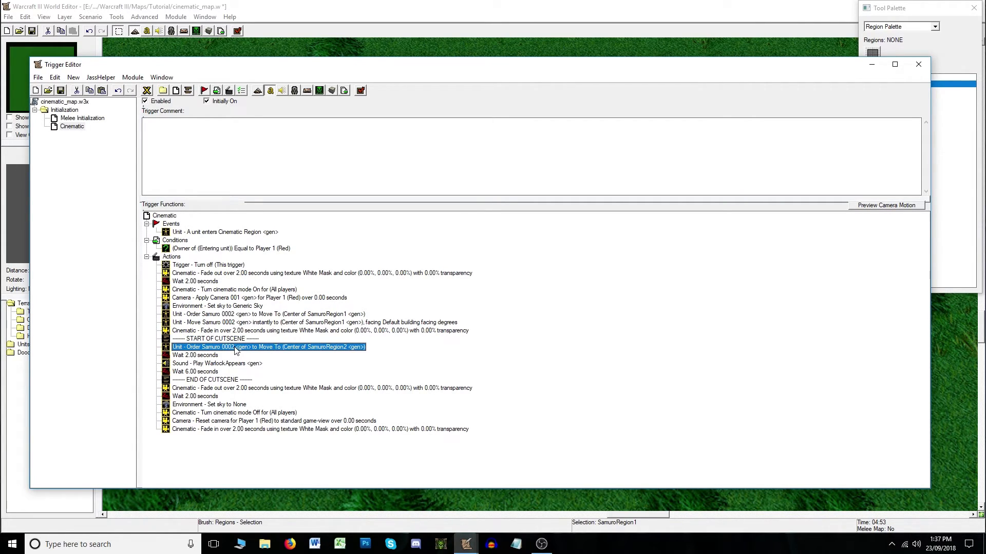
click(219, 365)
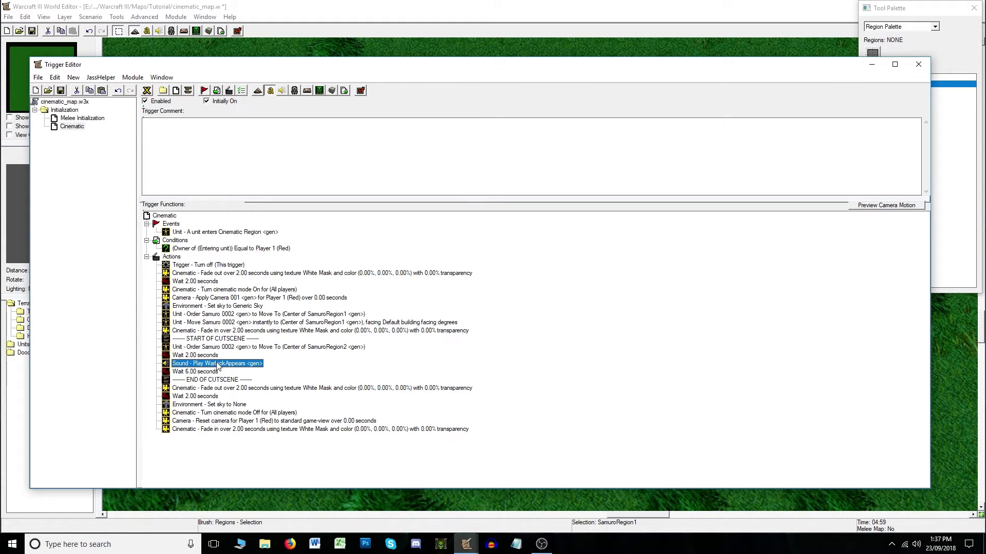
click(211, 373)
click(243, 389)
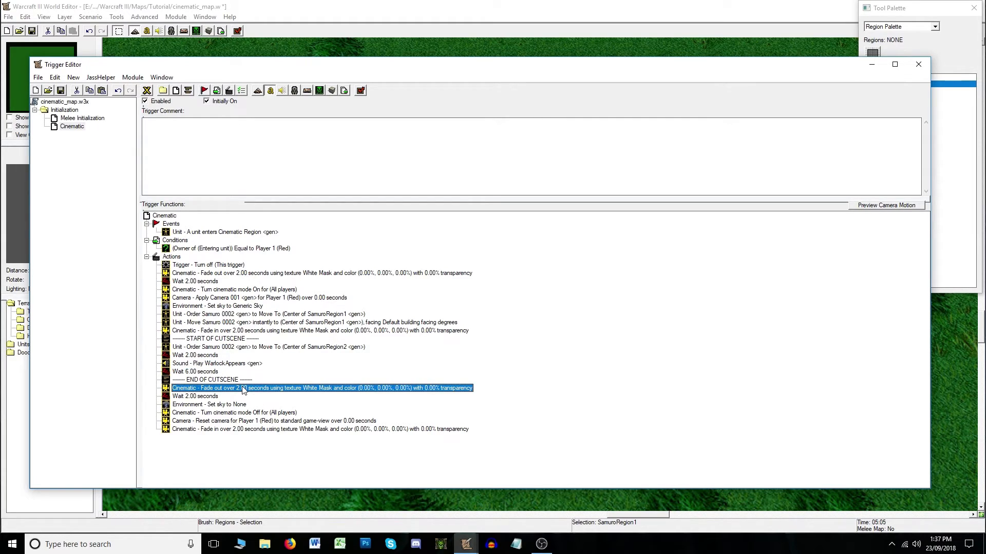
click(246, 430)
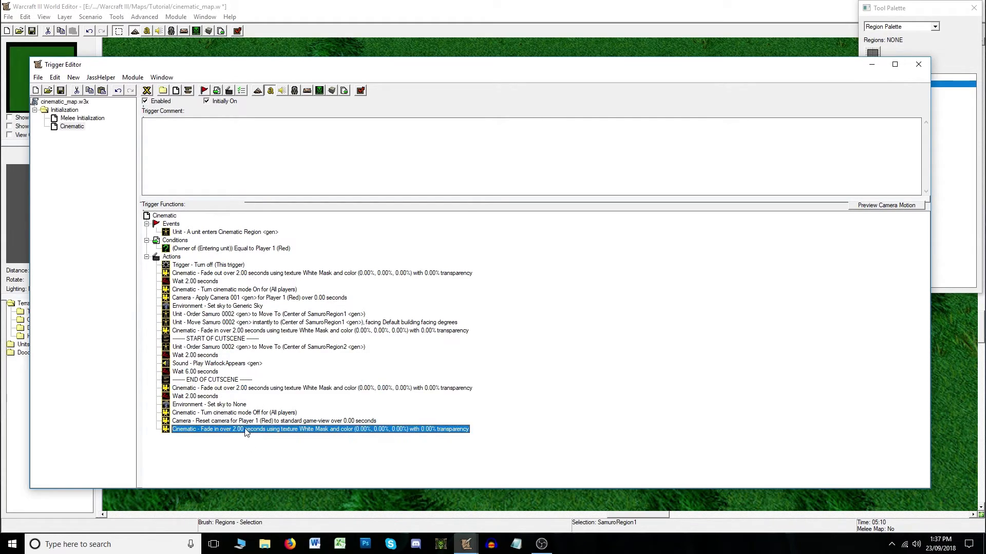
- Close the Trigger Editor and save the map
click(918, 64)
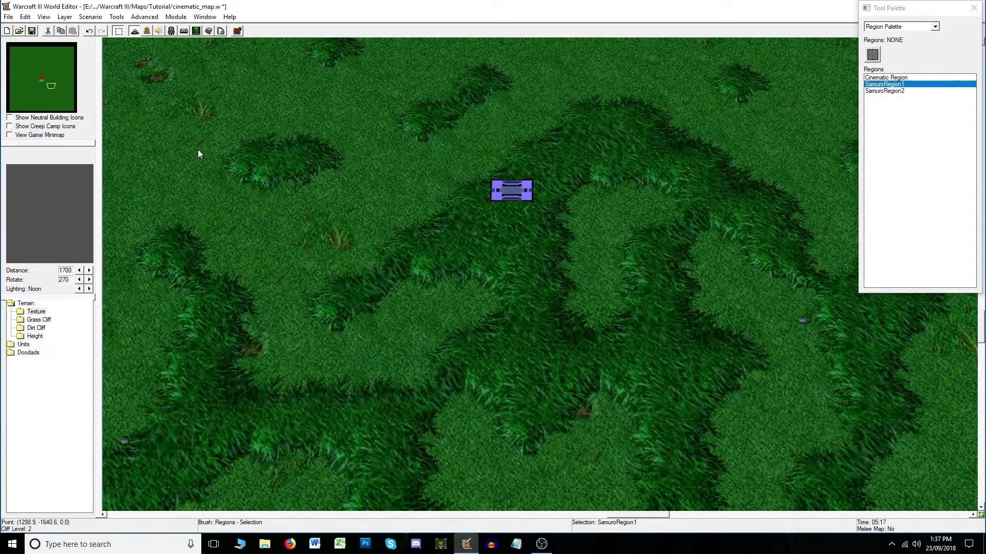
key(Down)
click(32, 31)
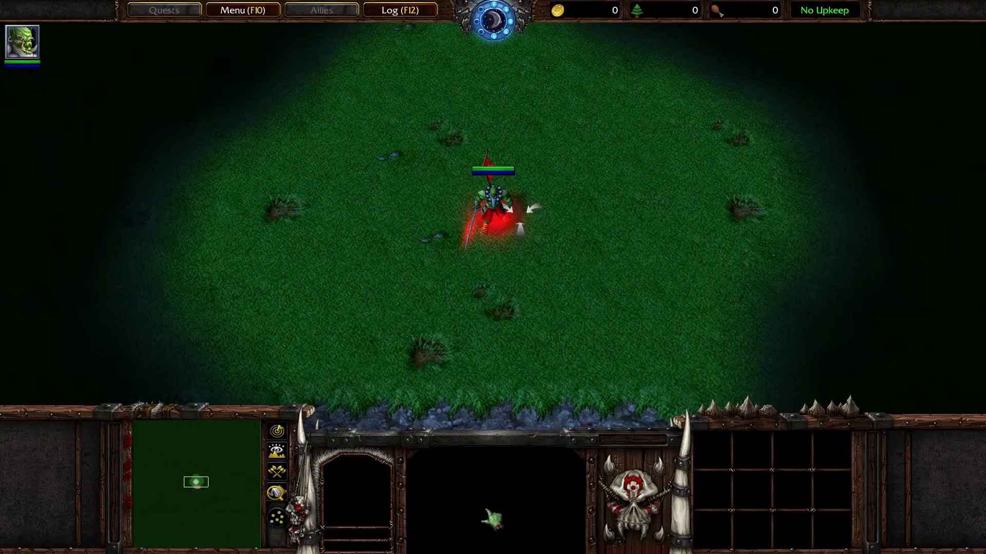
- Test the map in Warcraft III by selecting Samuro and ordering him south to trigger the cutscene, and close the Trigger Editor on returning
drag(345, 101, 646, 289)
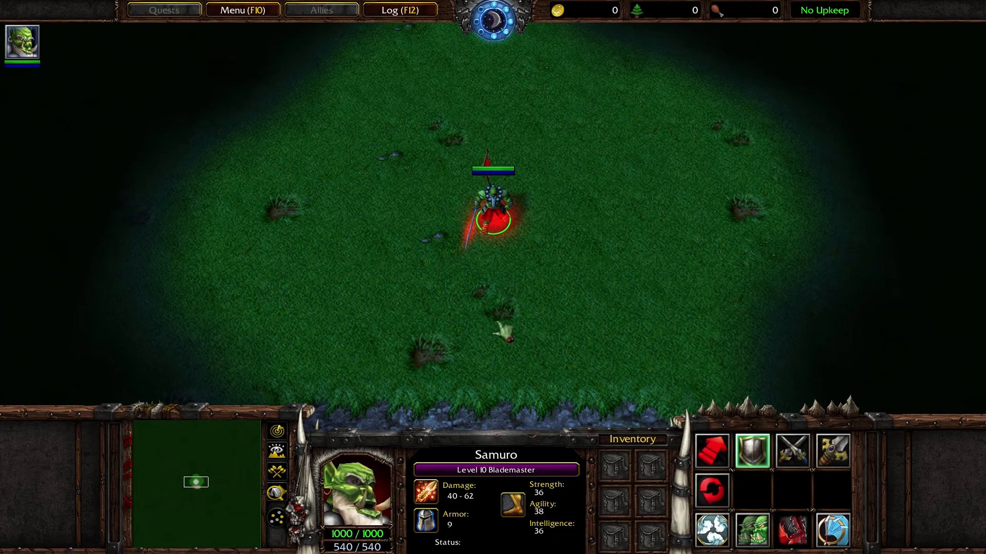
key(Down)
right_click(476, 382)
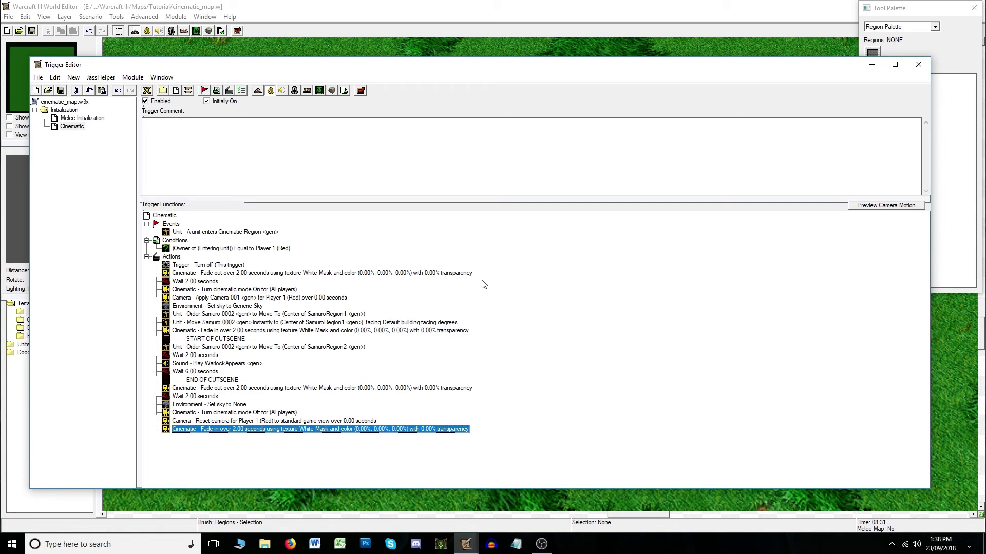
click(918, 64)
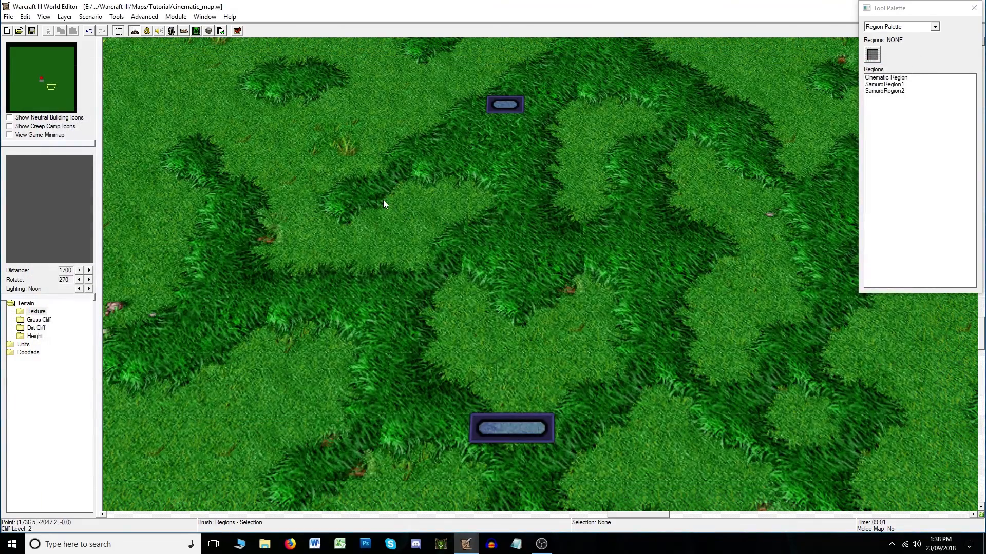